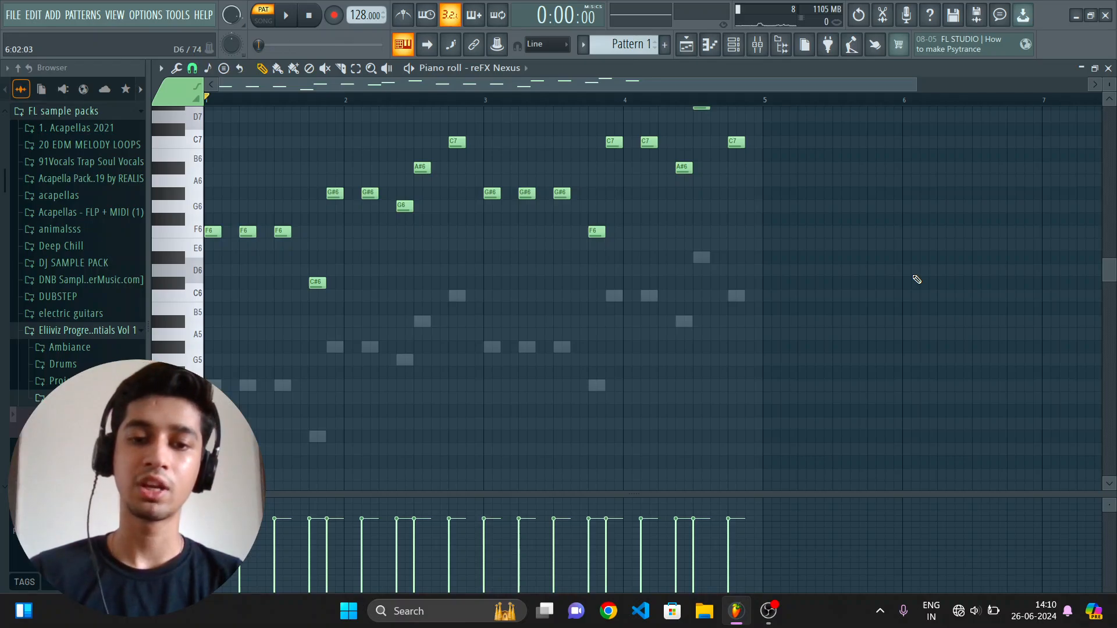
Play back the reFX Nexus melody in the piano roll to hear the full lead.
scroll(838, 293, up, 3)
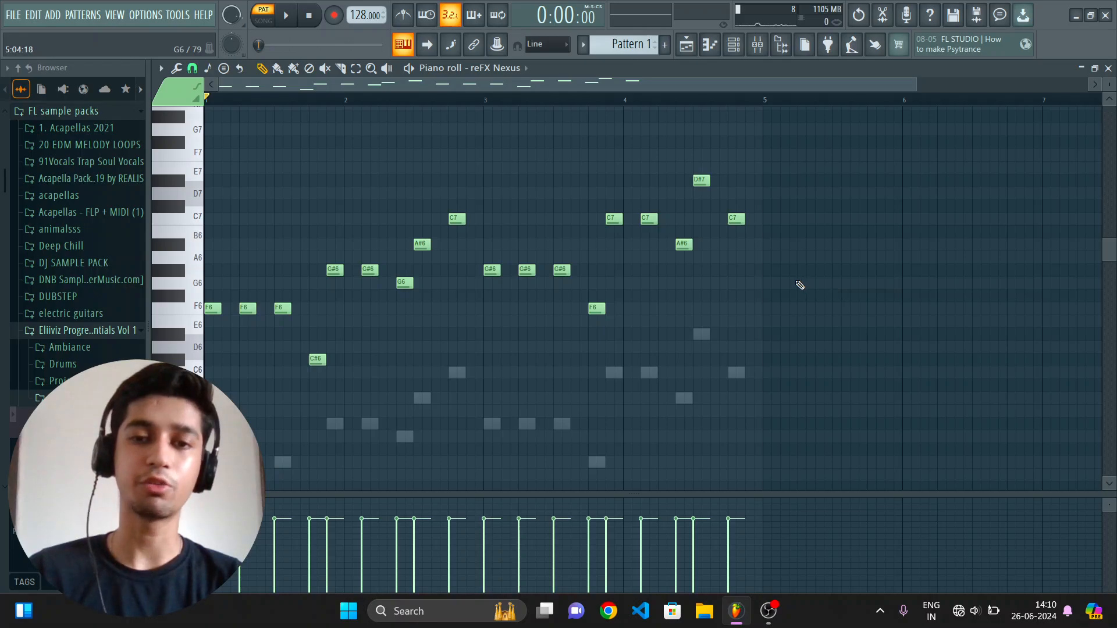
scroll(799, 285, down, 1)
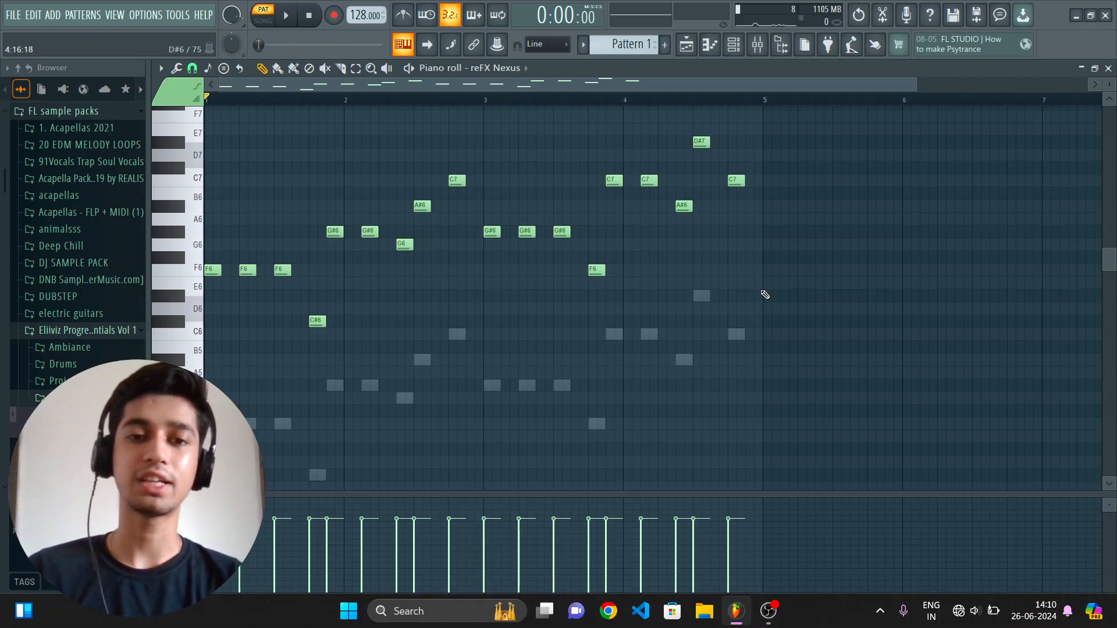
scroll(765, 294, up, 1)
key(space)
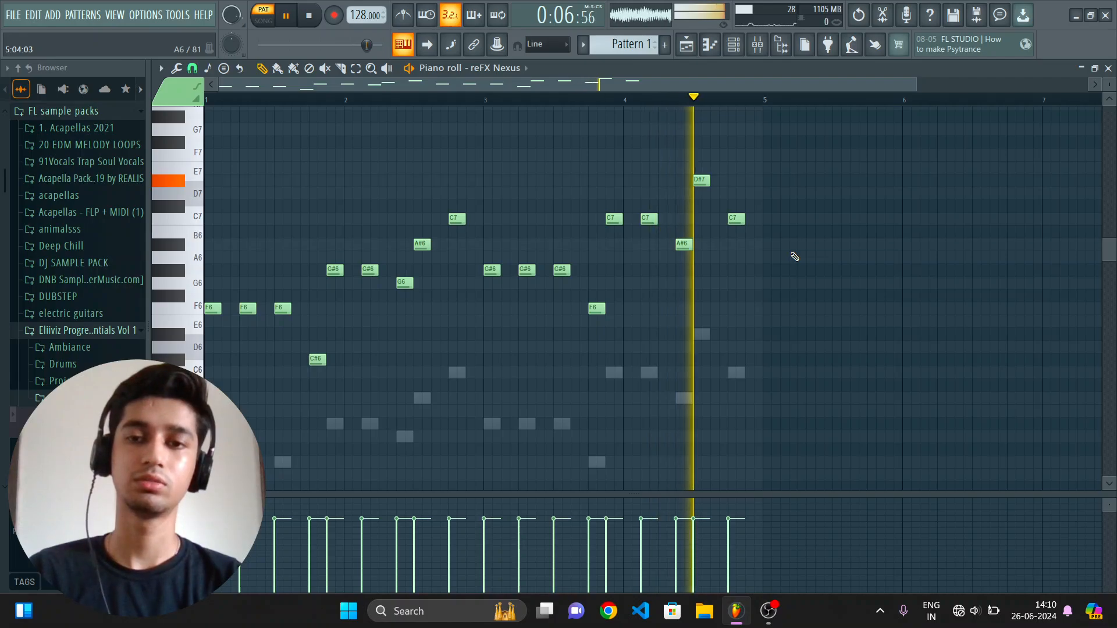
key(space)
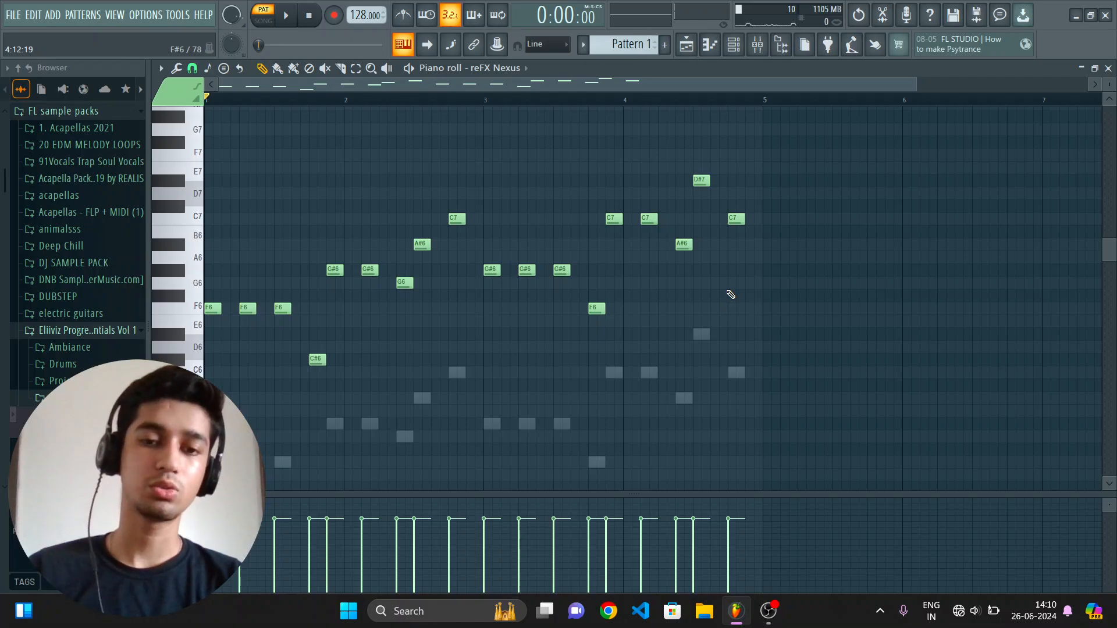
scroll(725, 288, down, 2)
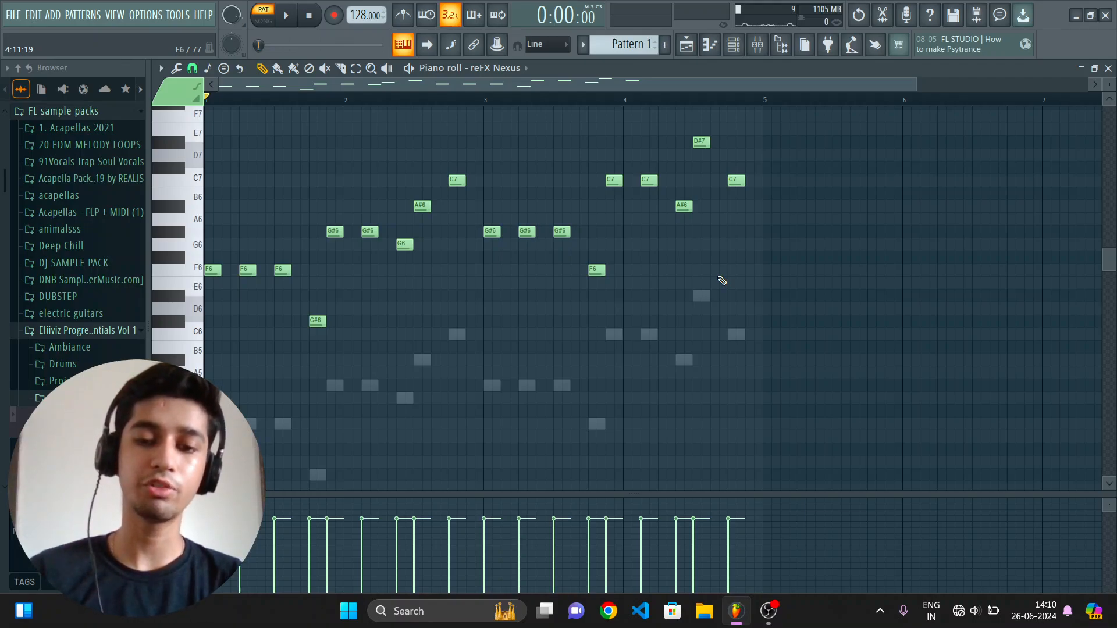
Solo the reFX Nexus channel in the channel rack and play the melody to hear that layer alone.
click(733, 44)
right_click(738, 191)
click(750, 195)
key(space)
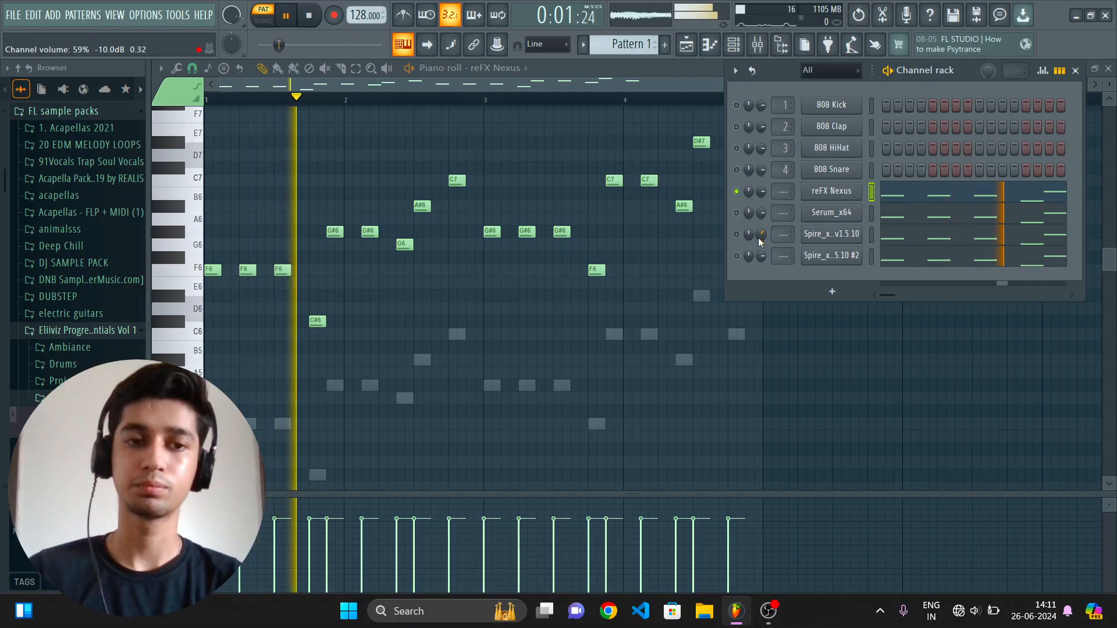
key(space)
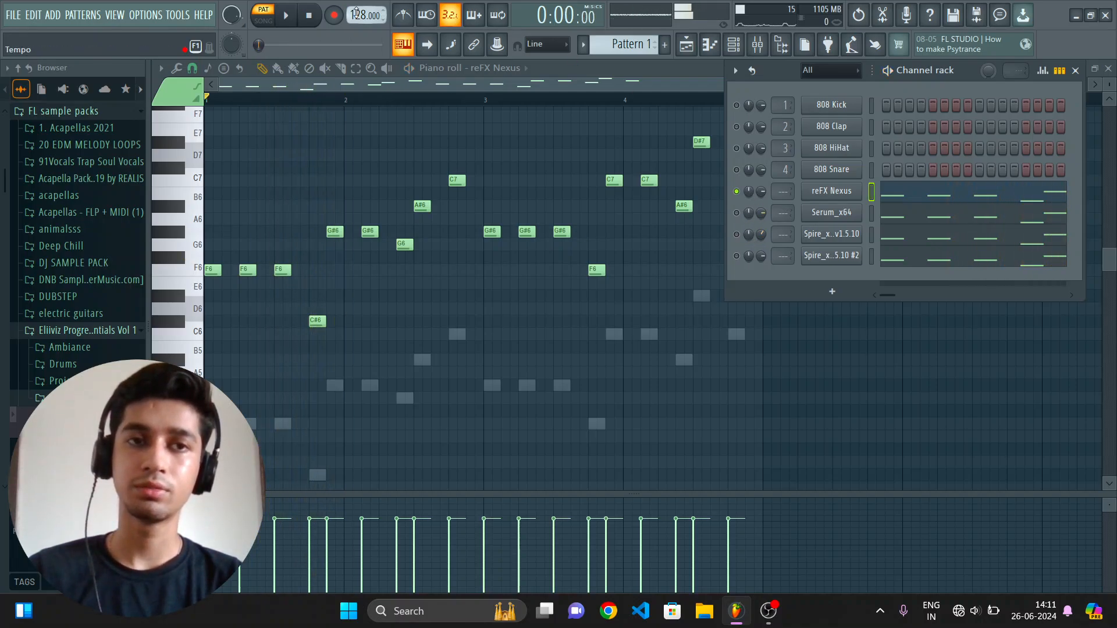
click(683, 52)
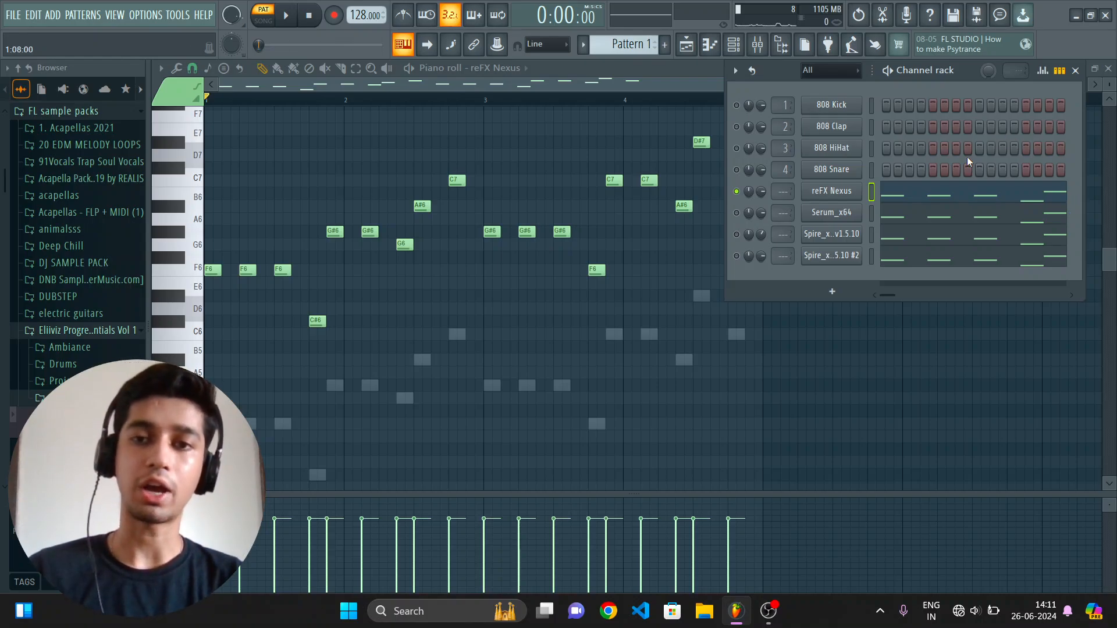
Unsolo the reFX Nexus channel and switch off the delay in its synth settings.
right_click(737, 192)
click(747, 196)
click(837, 192)
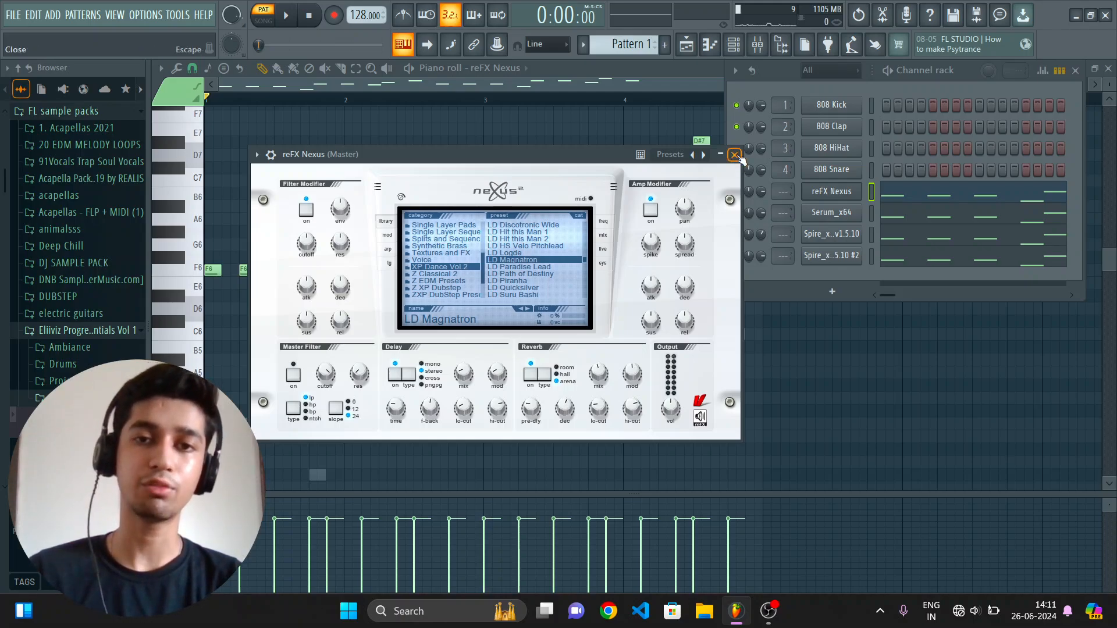
drag(603, 151, 620, 128)
click(411, 351)
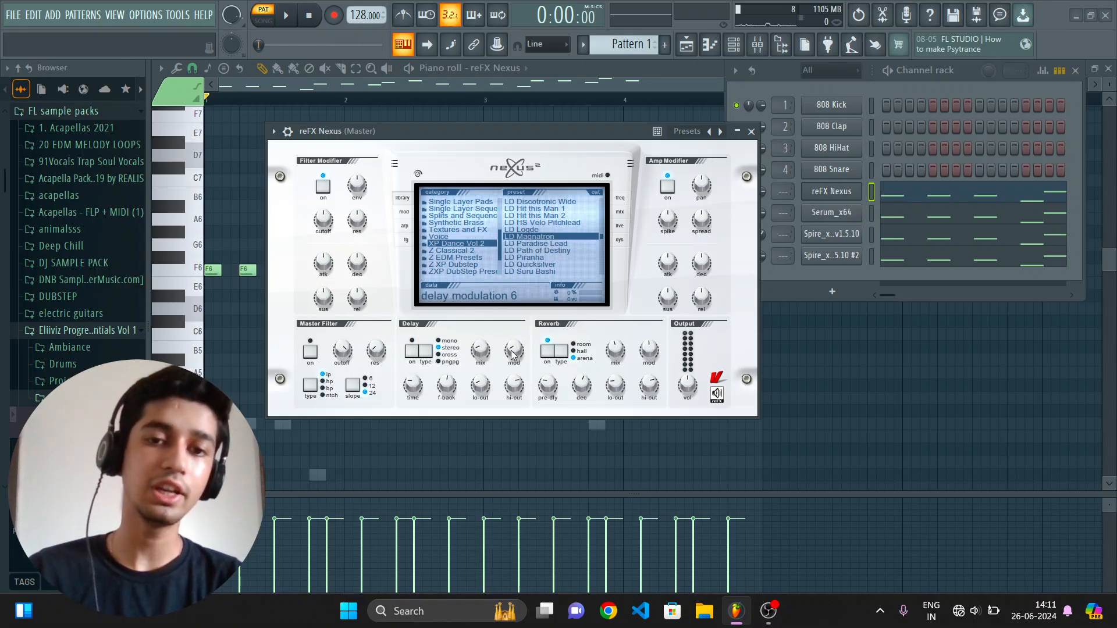
click(752, 131)
Bypass the reverb in the effects rack of the Serum_x64 channel.
click(844, 214)
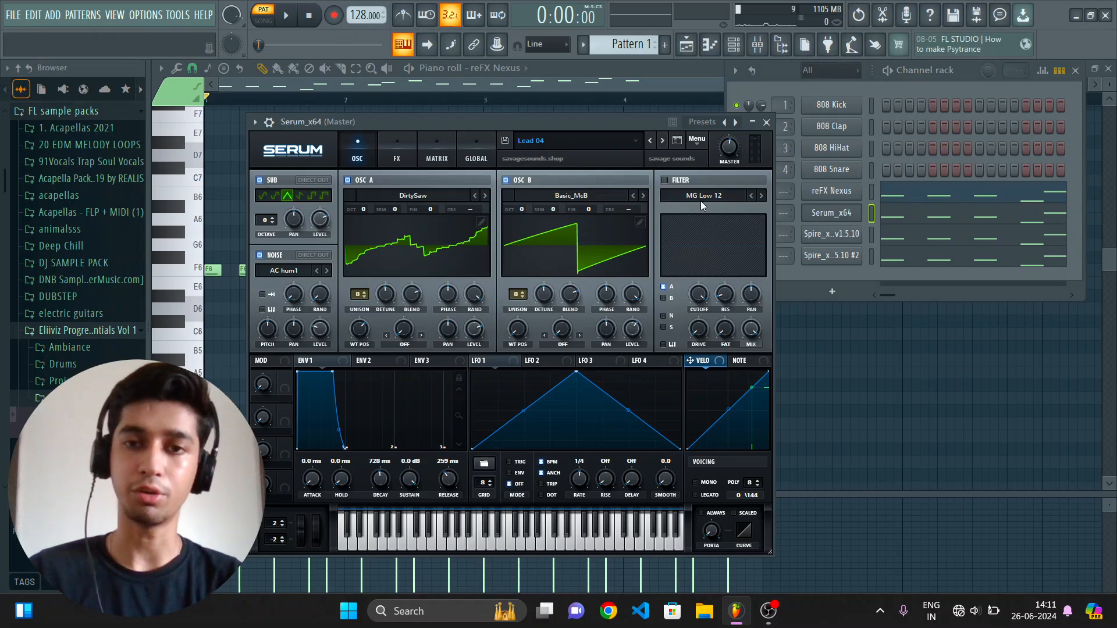
click(390, 149)
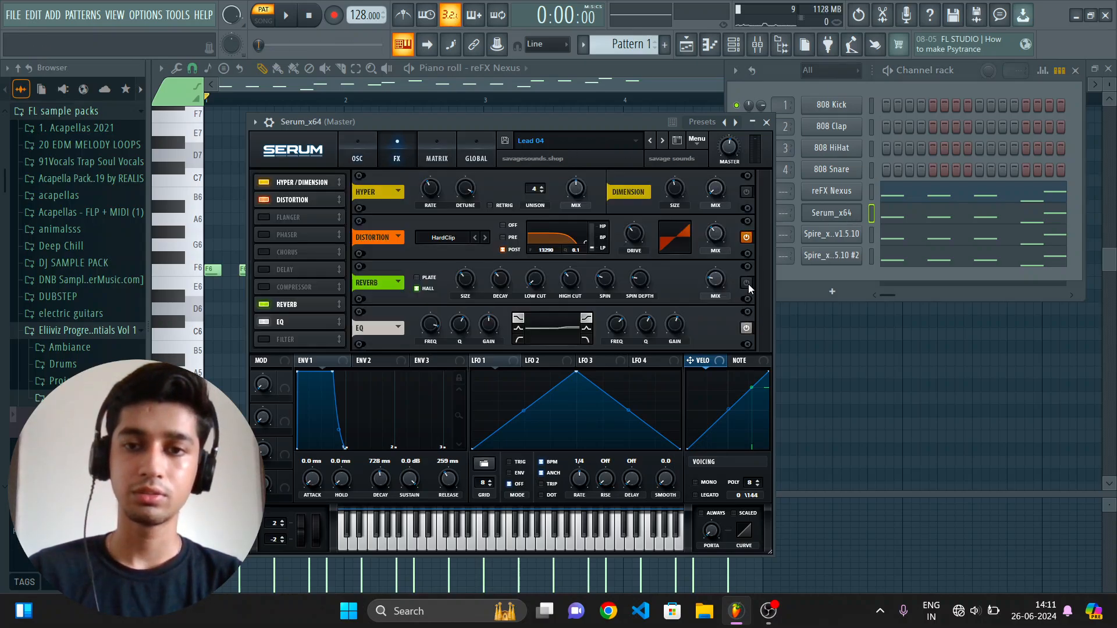
click(766, 122)
Mute the reverb and delay effects in the first Spire synth, Spire_x64_v1.5.10.
click(841, 235)
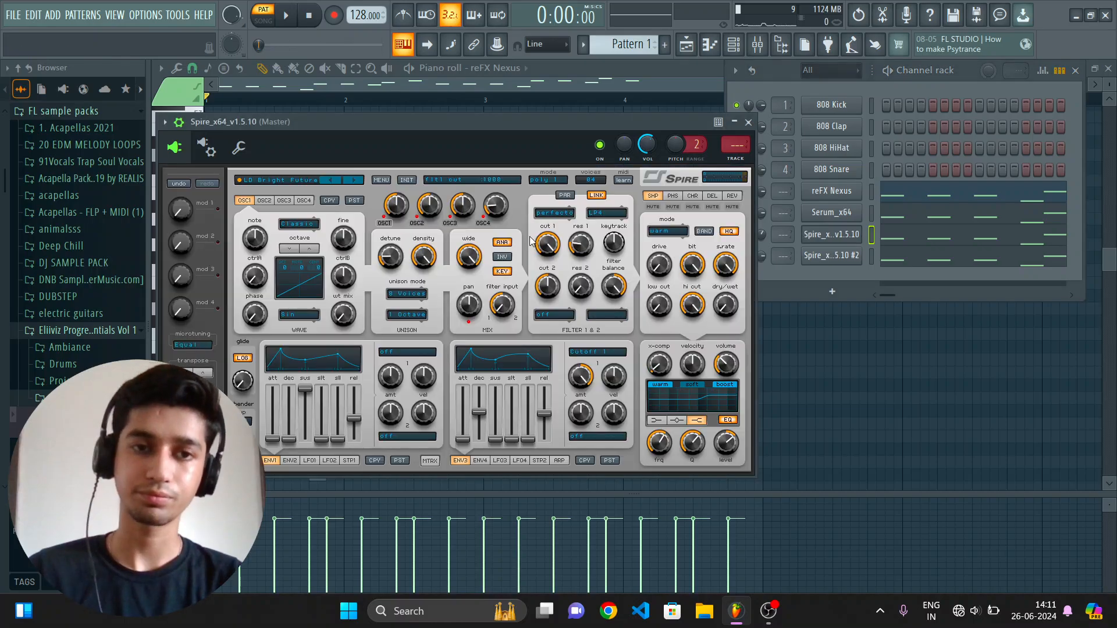
click(732, 207)
click(713, 207)
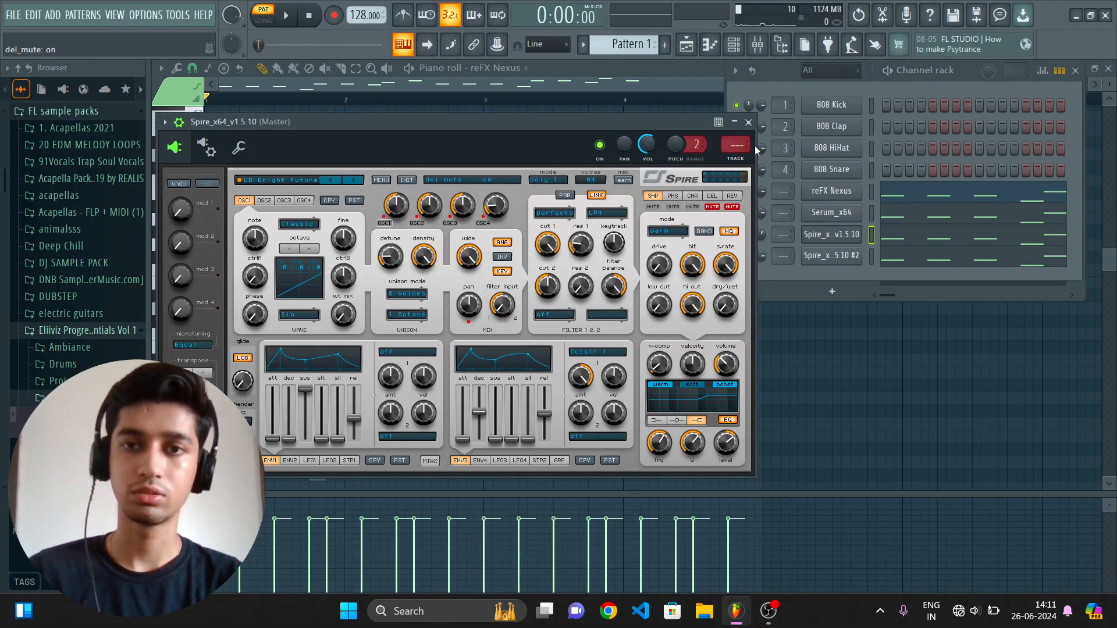
click(749, 122)
Mute the delay and reverb effects in Spire_x64_v1.5.10 #2 and play the dry lead.
click(818, 256)
click(731, 192)
click(751, 193)
key(space)
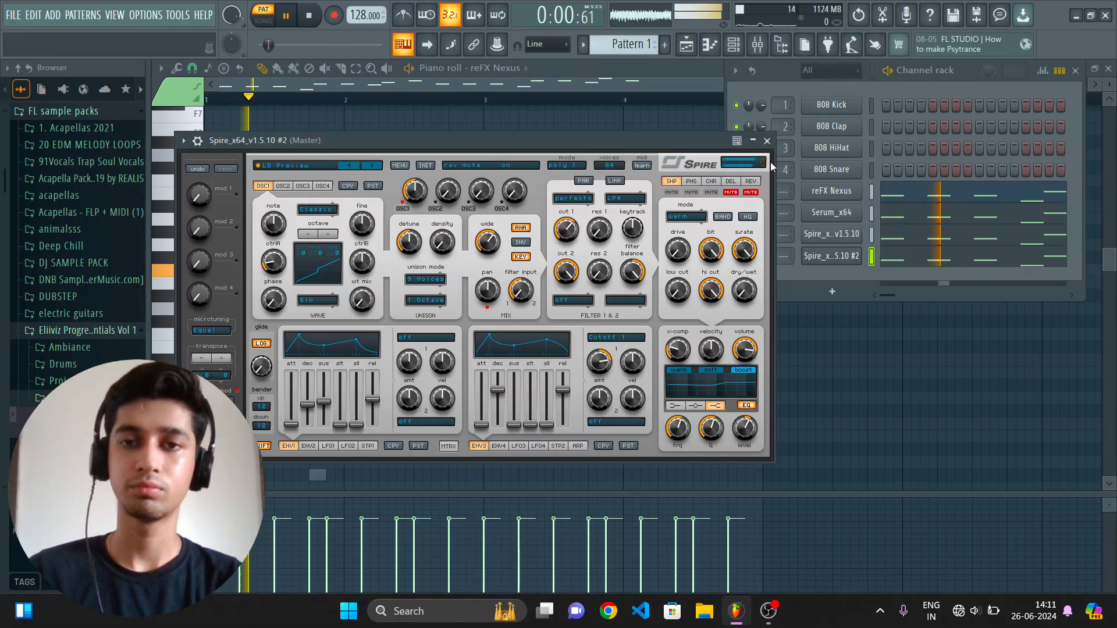
click(767, 141)
key(space)
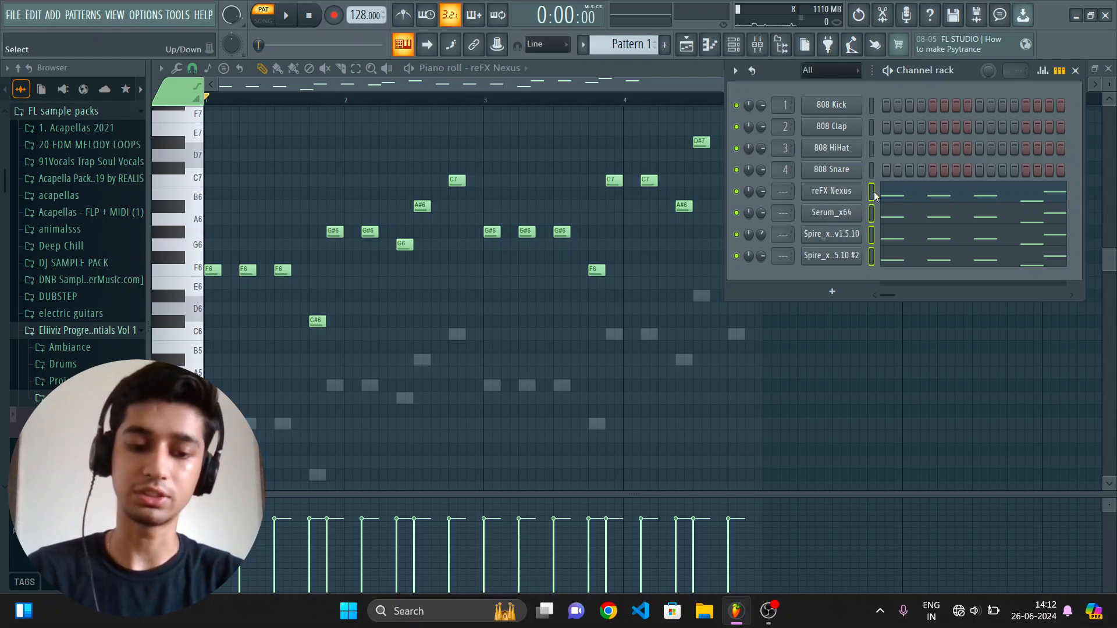
Assign the four synth channels to mixer tracks 5 to 8 and route those tracks into Insert 4.
key(ctrl+l)
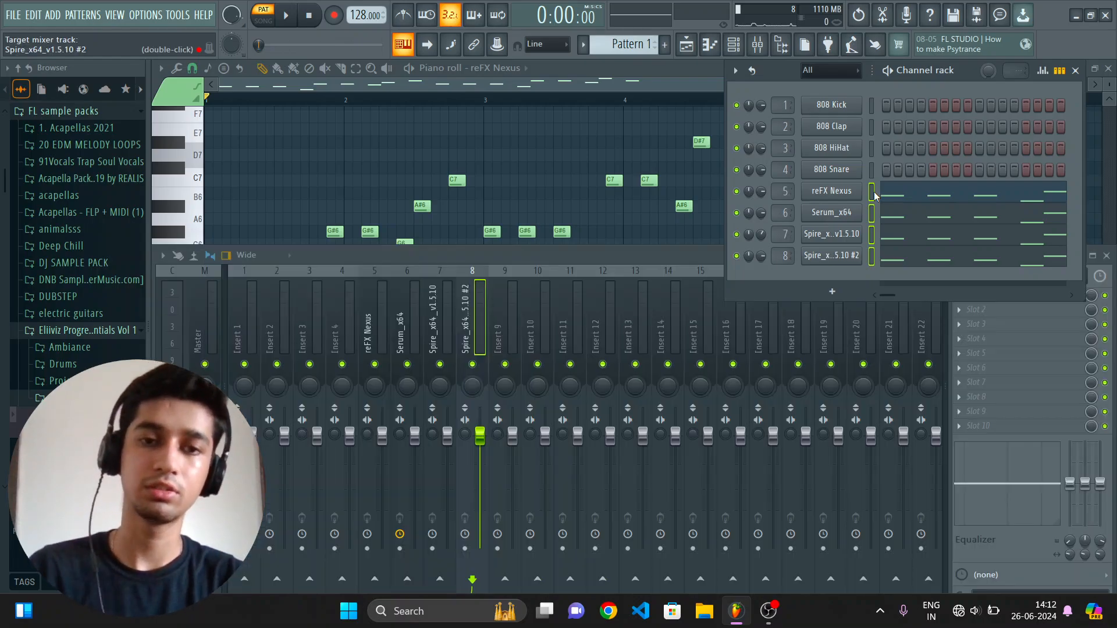
click(1075, 71)
drag(437, 312, 379, 312)
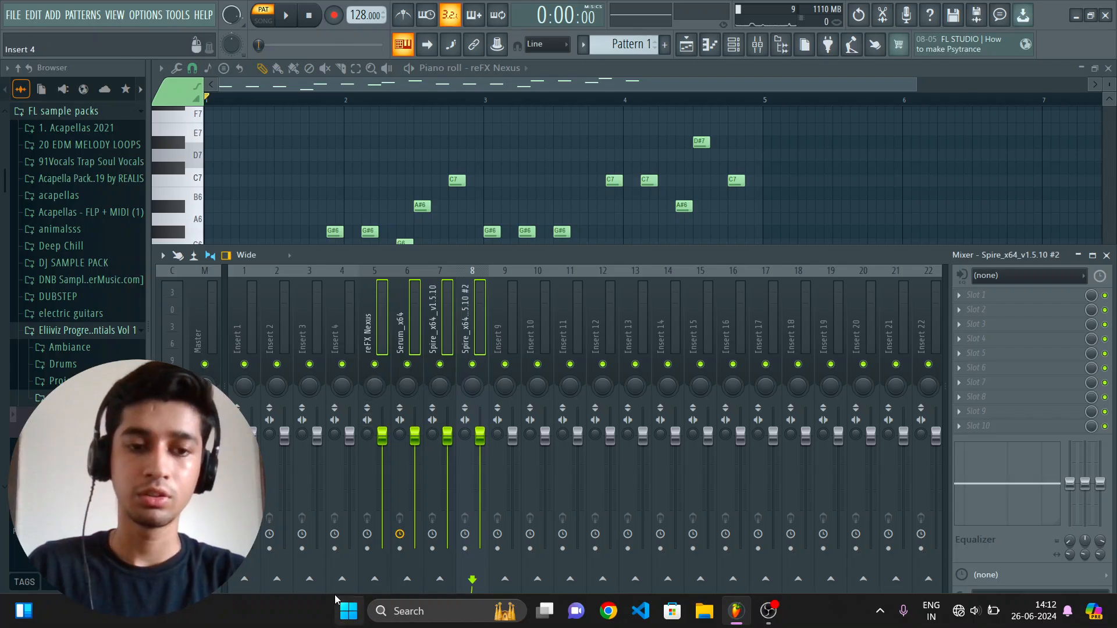
right_click(342, 578)
click(378, 545)
Rename mixer track Insert 4 as LEAD BUSS and colour it Dark Turquoise (#12BEC2).
click(347, 329)
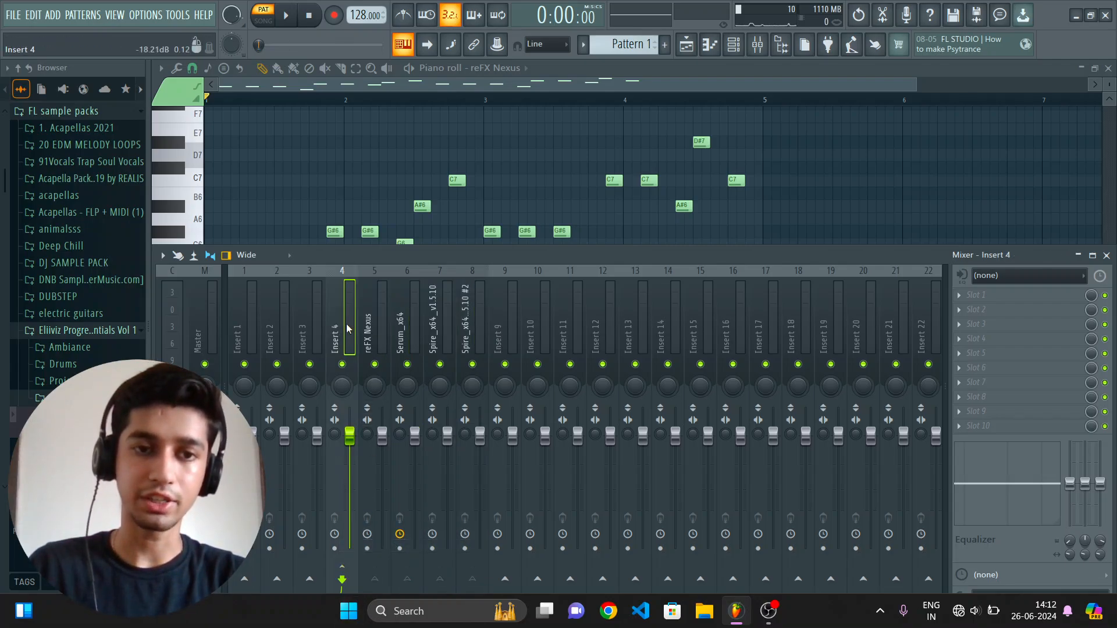
double_click(347, 326)
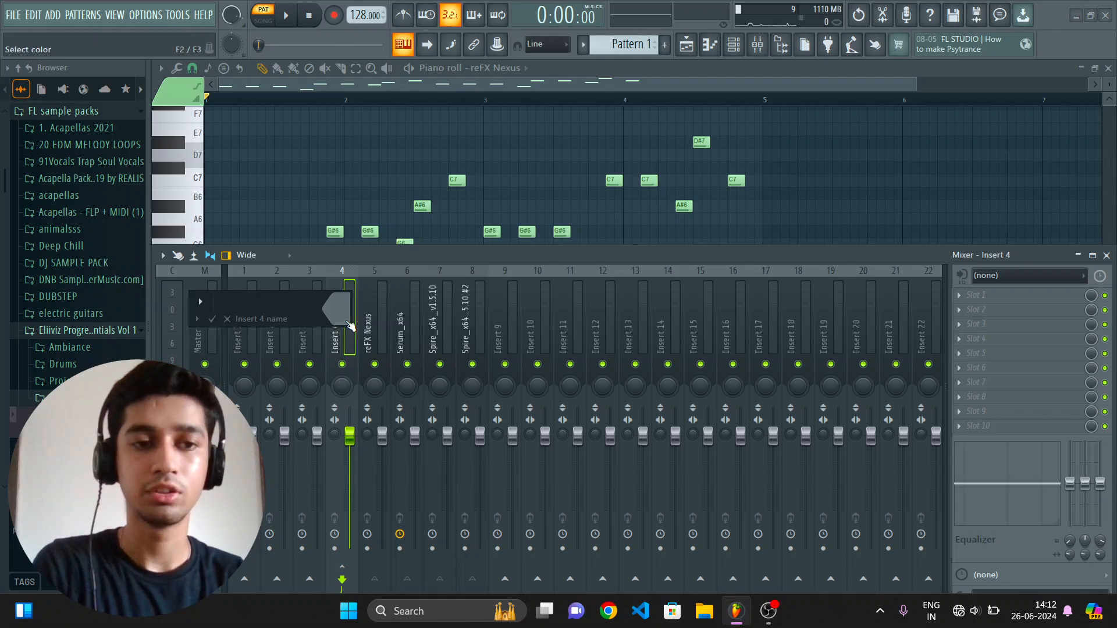
text(LAED)
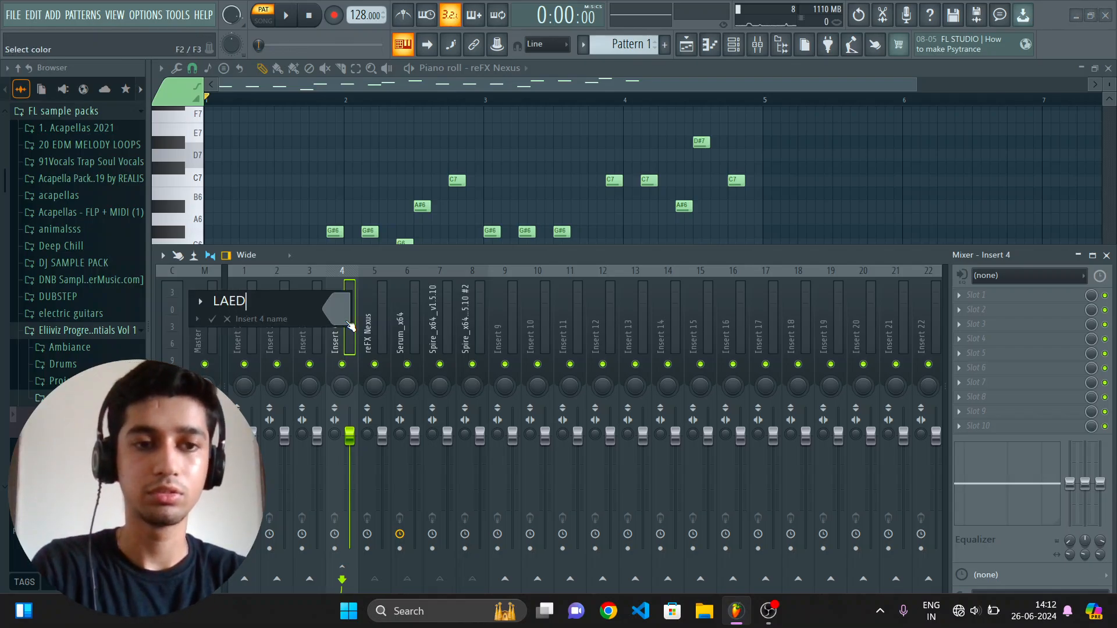
key(BackSpace)
key(BackSpace)
key(BackSpace)
text(EA)
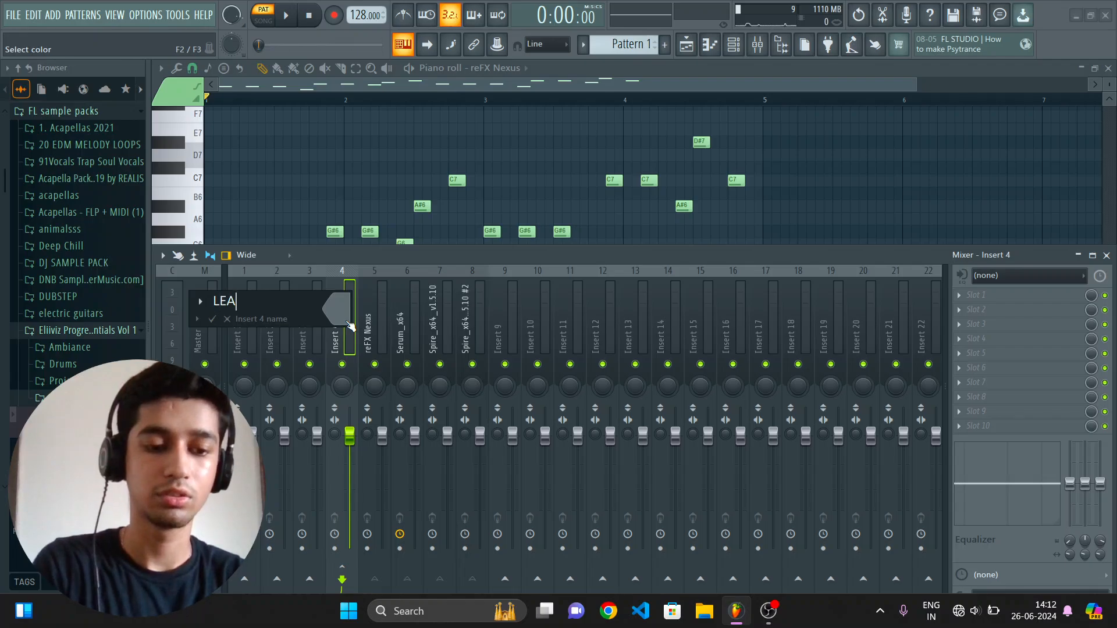
text(D BUSS)
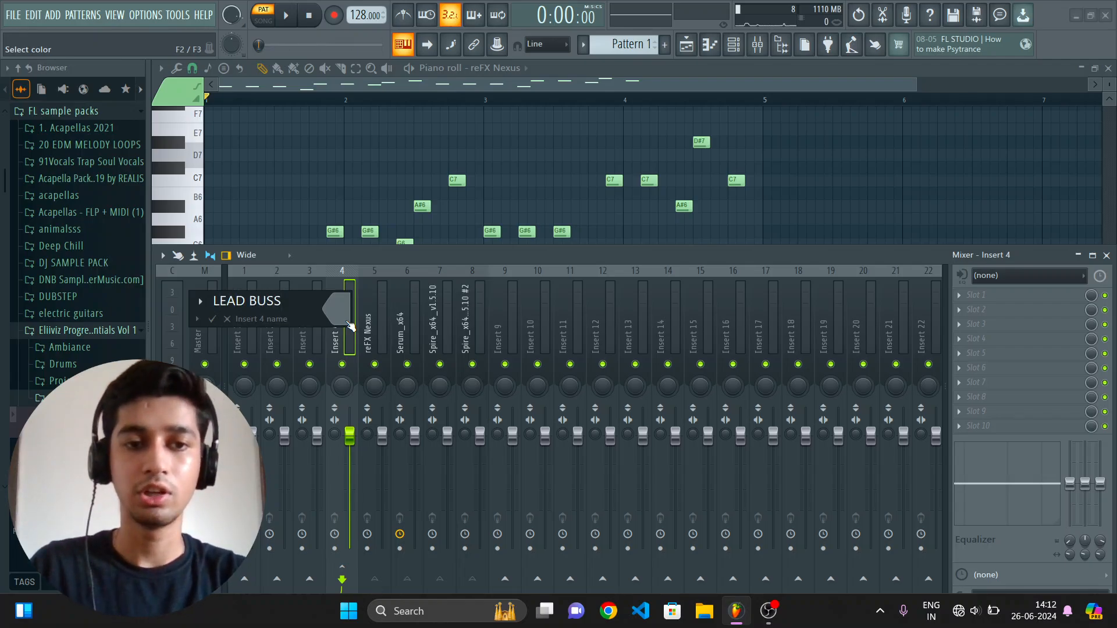
click(350, 326)
click(389, 448)
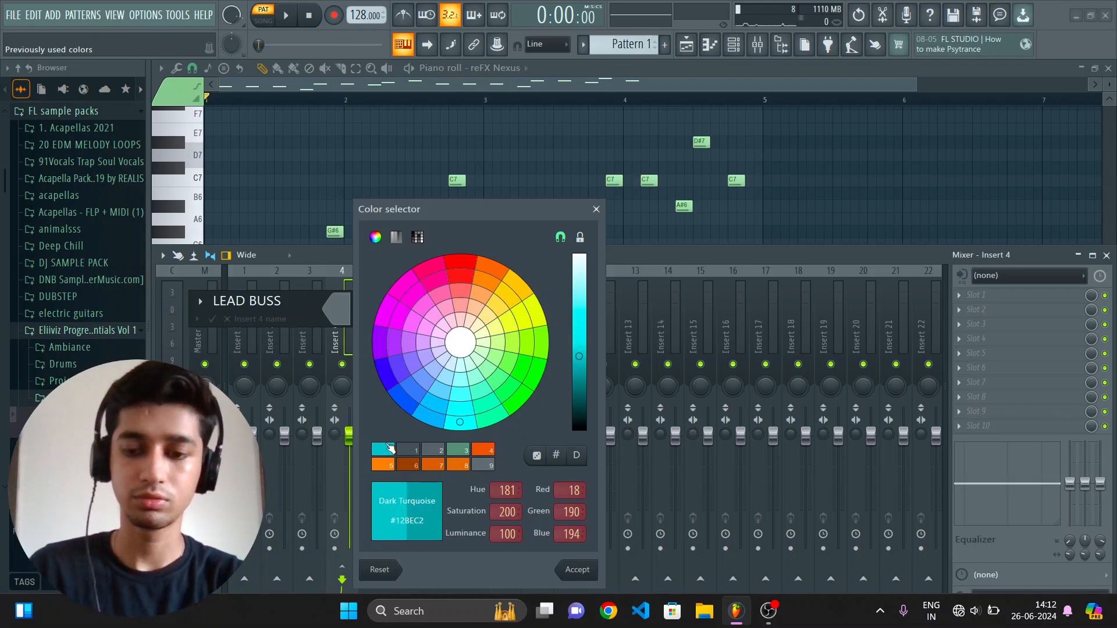
key(Return)
key(Return)
Check the routing of the reFX Nexus, Serum and two Spire mixer tracks into LEAD BUSS.
click(467, 324)
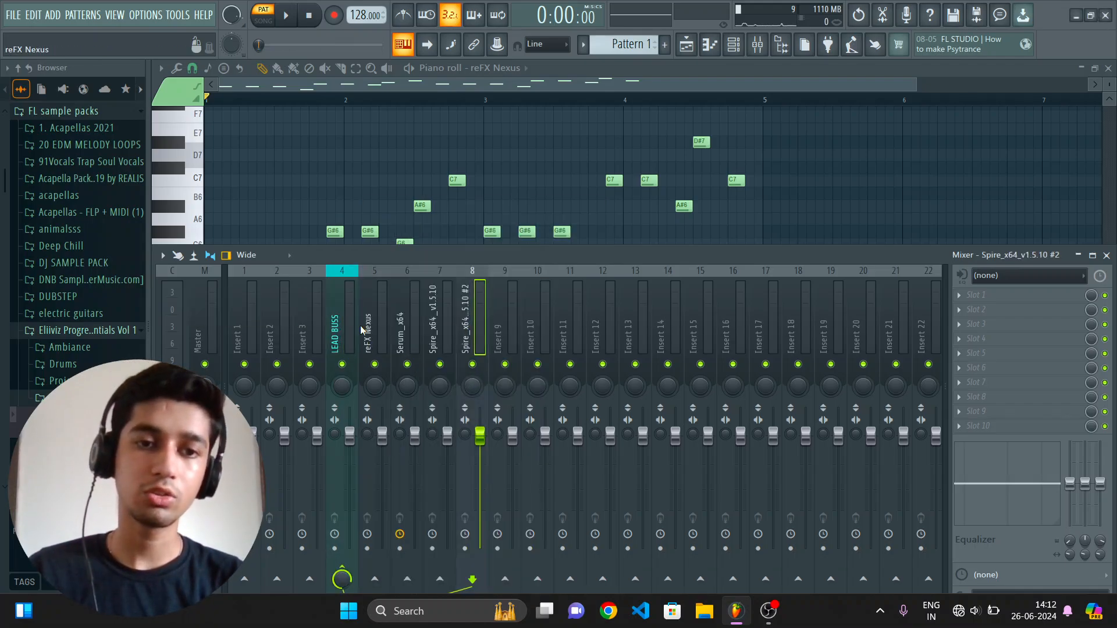
click(362, 330)
click(354, 322)
click(466, 333)
click(443, 330)
click(409, 325)
click(380, 319)
Add Fruity Parametric EQ 2 to the first effect slot of LEAD BUSS and load its HP preset.
click(334, 300)
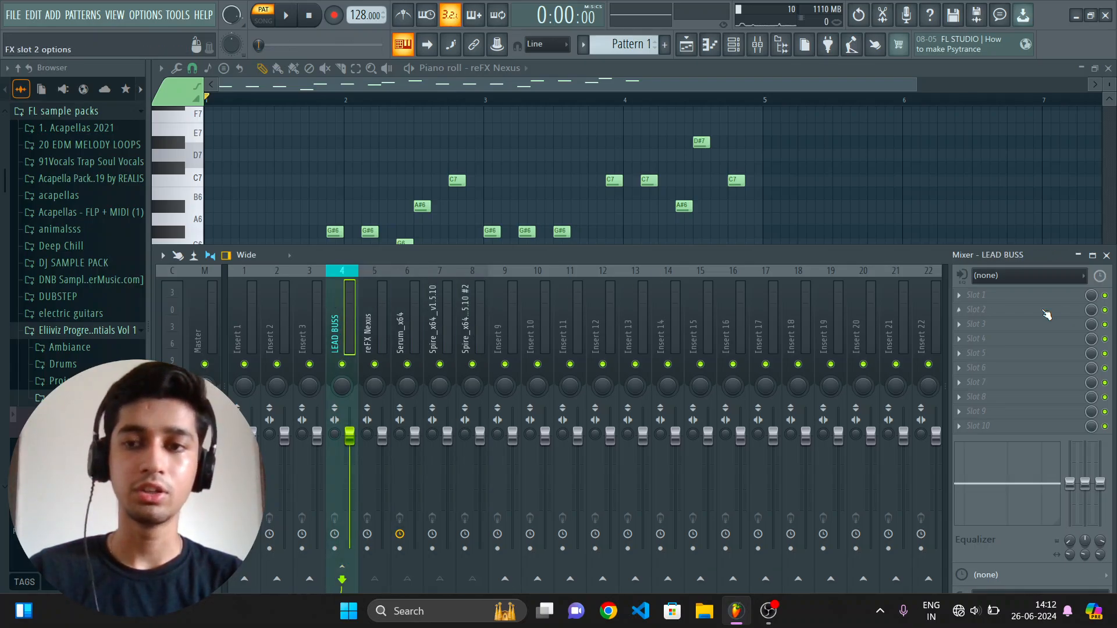
click(1003, 297)
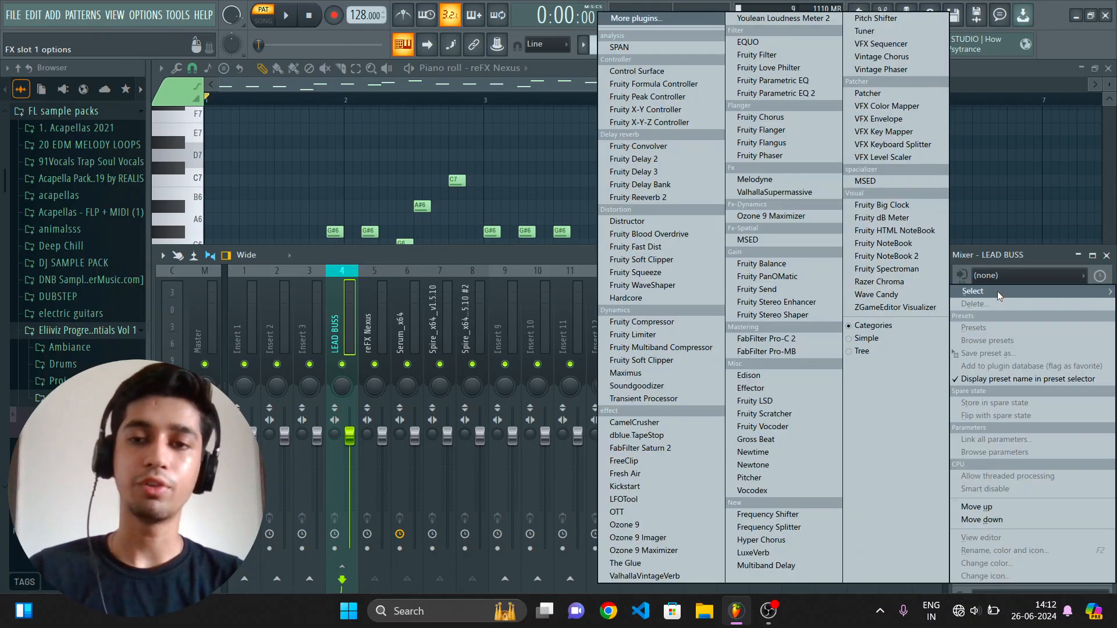
click(794, 94)
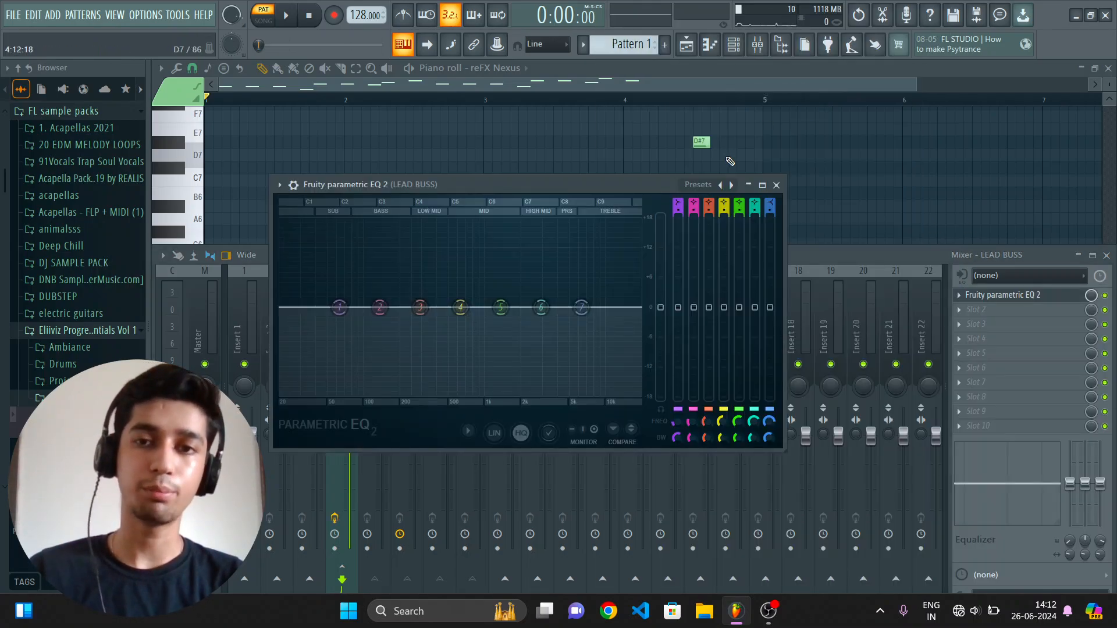
click(703, 185)
click(731, 205)
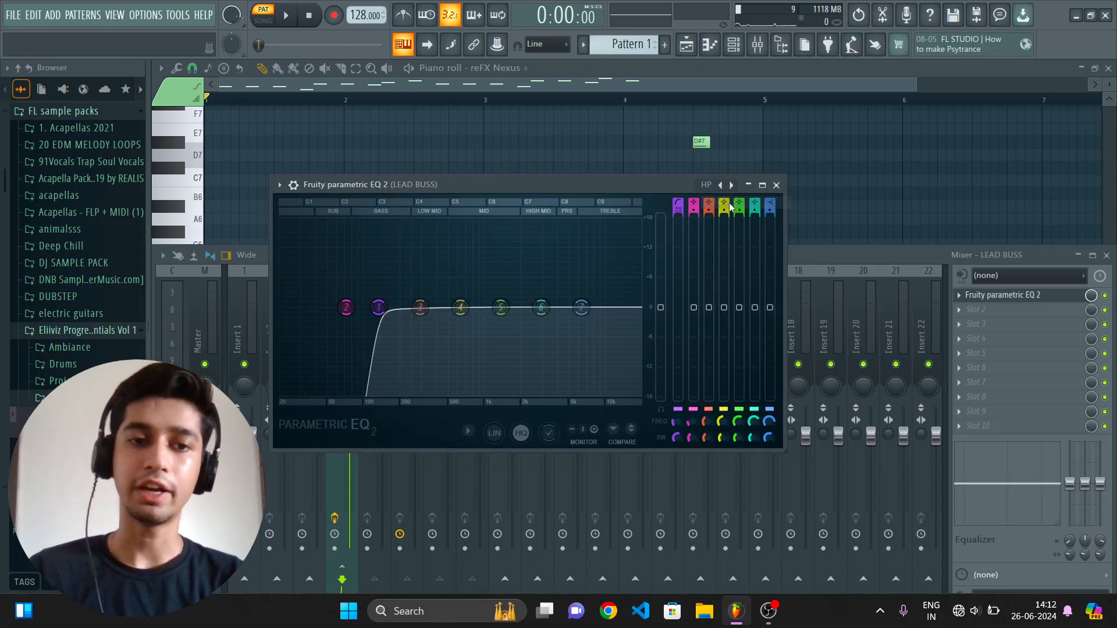
Move the EQ's band 1 high-pass cutoff to about 173 Hz while playing the lead.
drag(386, 307, 375, 313)
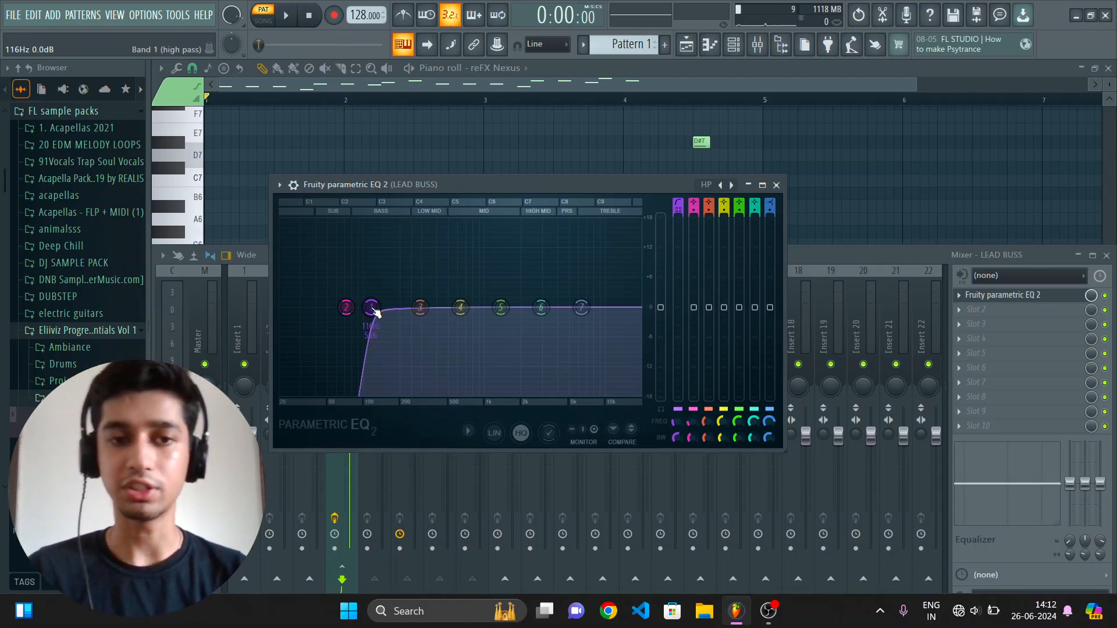
key(space)
mouse_move(373, 308)
mouse_down()
mouse_move(281, 307)
mouse_move(393, 307)
mouse_up()
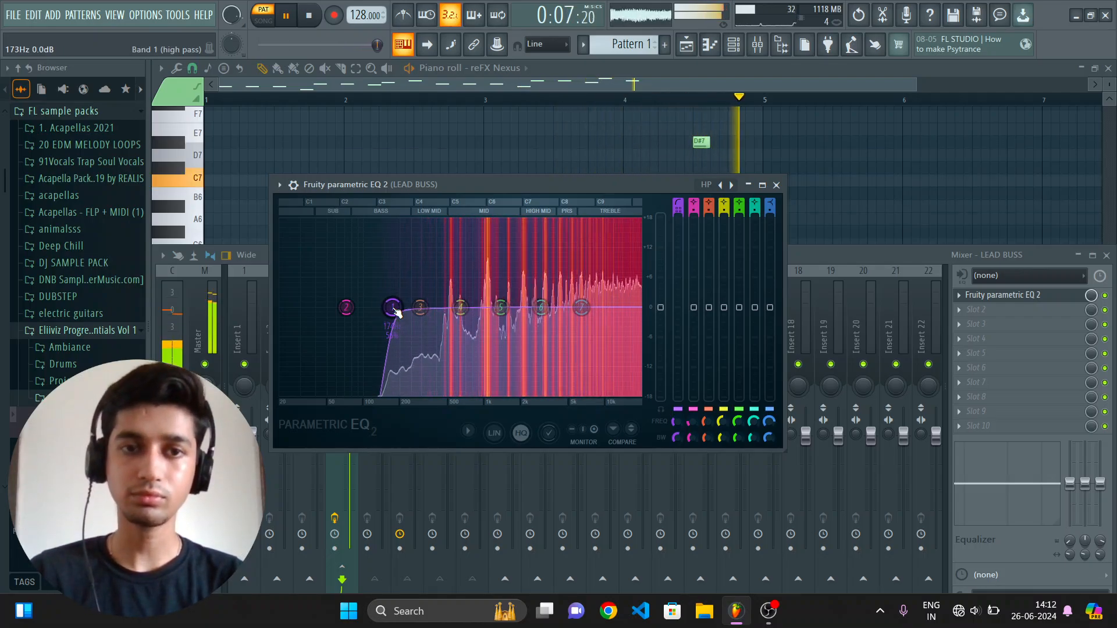
key(space)
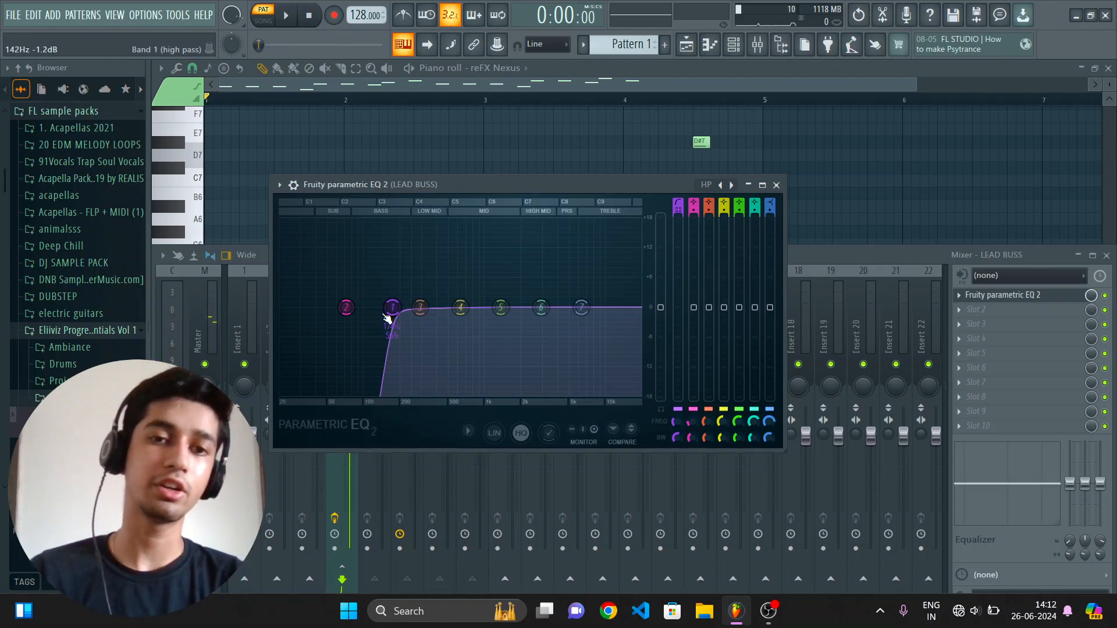
Try the band 1 high-pass cutoff at about 356 Hz and play the lead to hear the thinner sound.
drag(387, 317, 429, 307)
key(space)
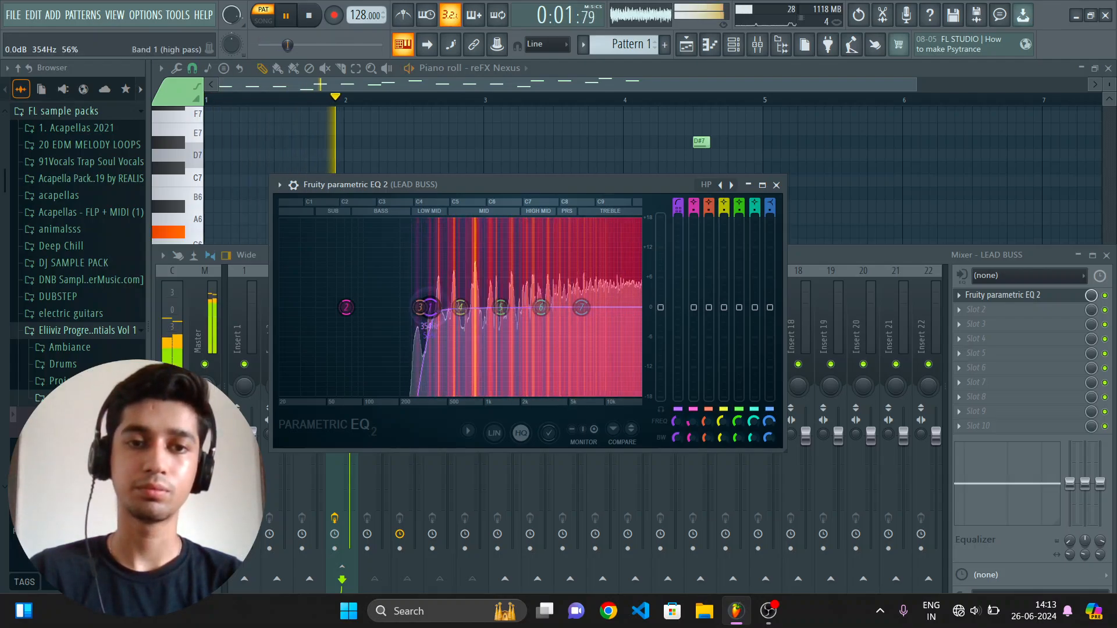
key(space)
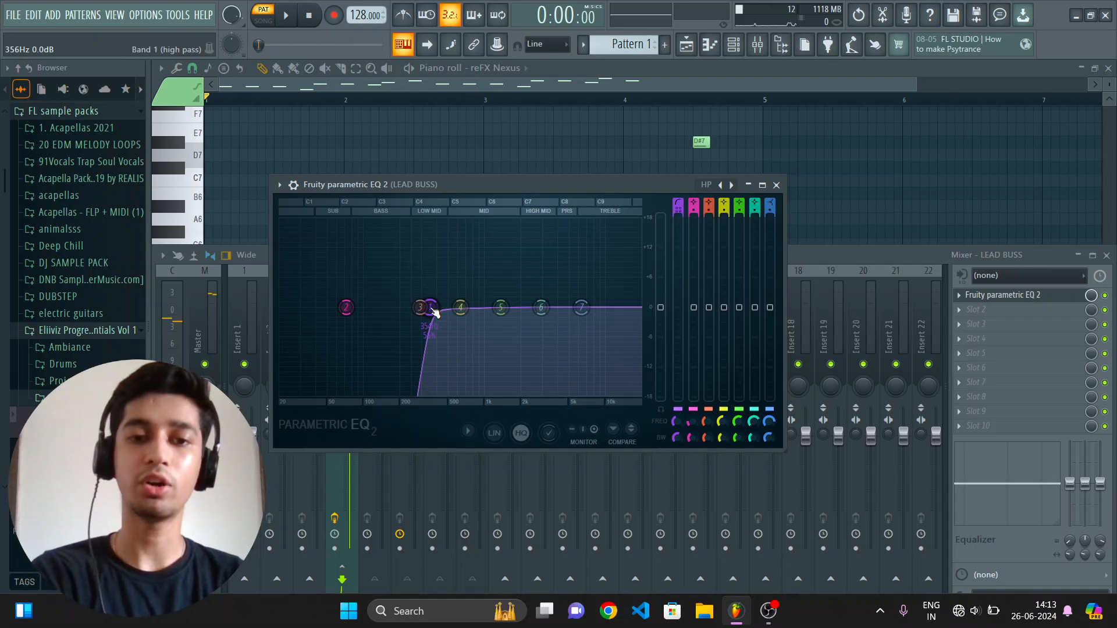
Bring the band 1 high-pass cutoff down to about 169 Hz and play the lead.
drag(433, 311, 394, 313)
key(space)
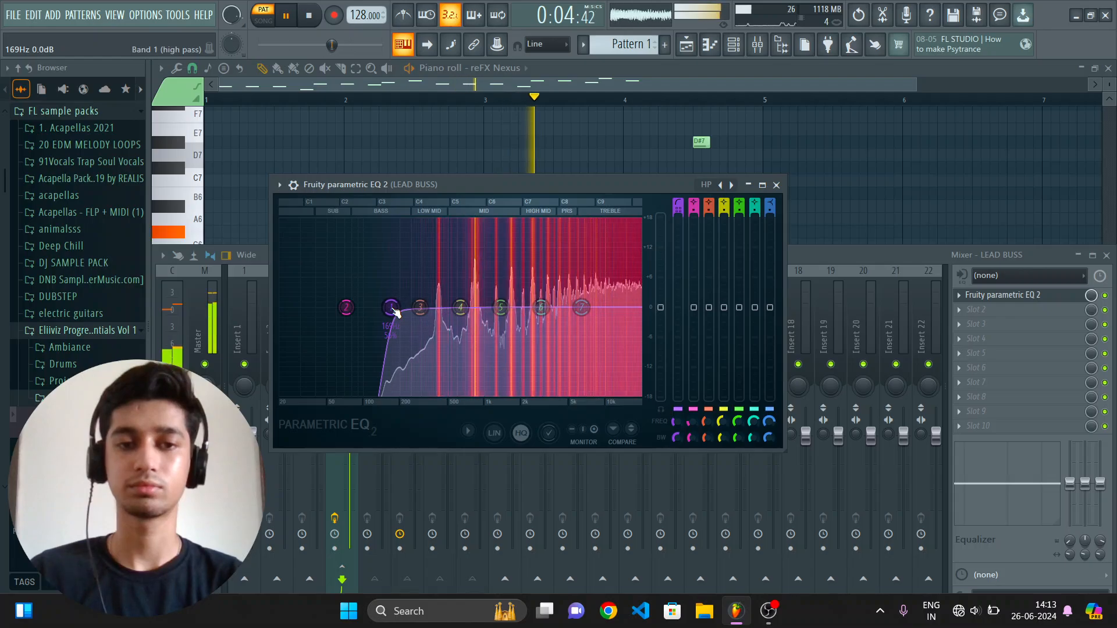
Stop playback and change the LEAD BUSS EQ's band 7 to a low-pass filter with a steeper order.
key(space)
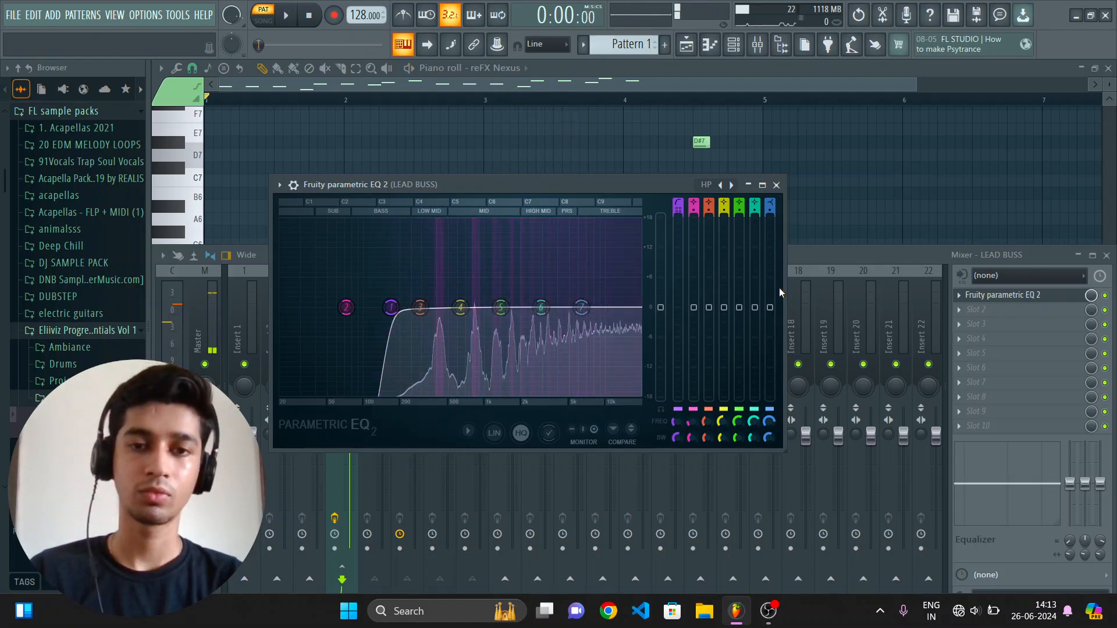
right_click(582, 308)
mouse_move(604, 344)
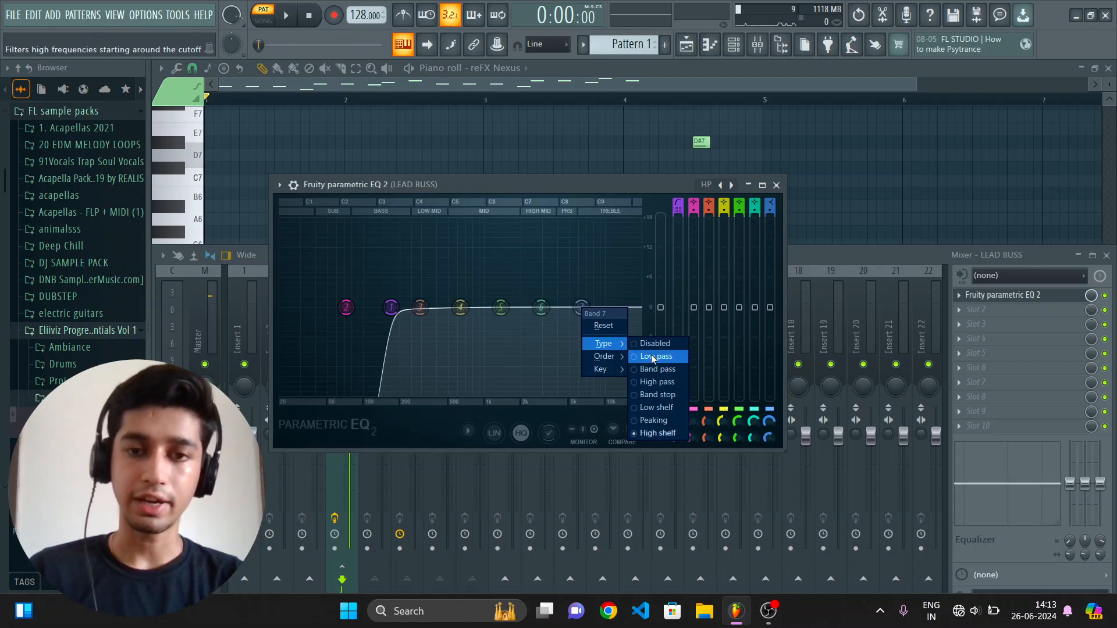
click(667, 359)
right_click(582, 308)
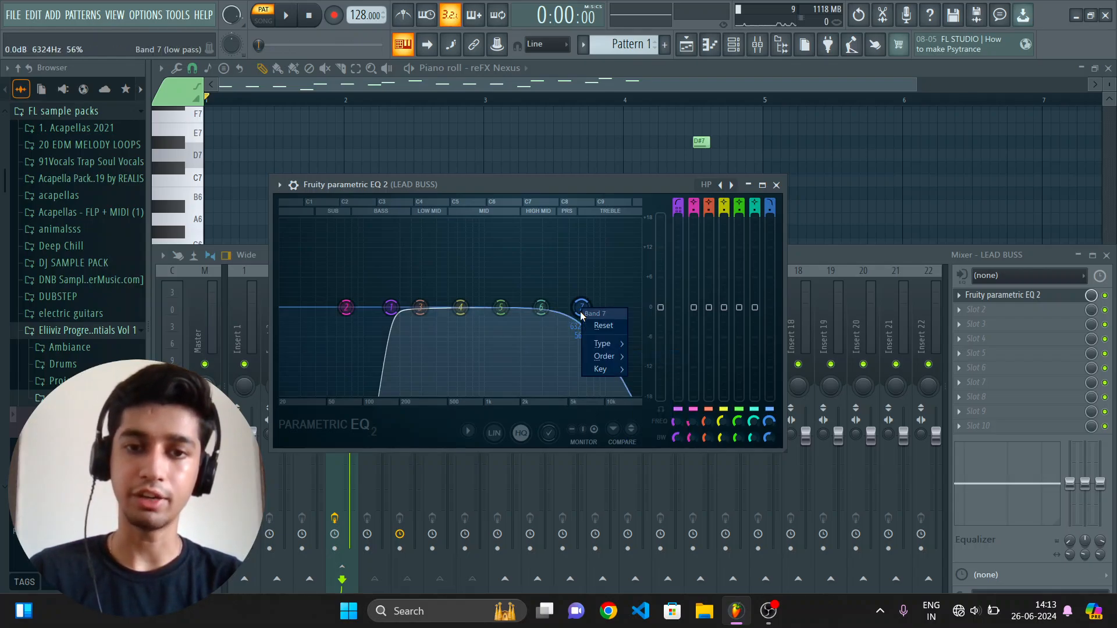
mouse_move(599, 357)
click(651, 359)
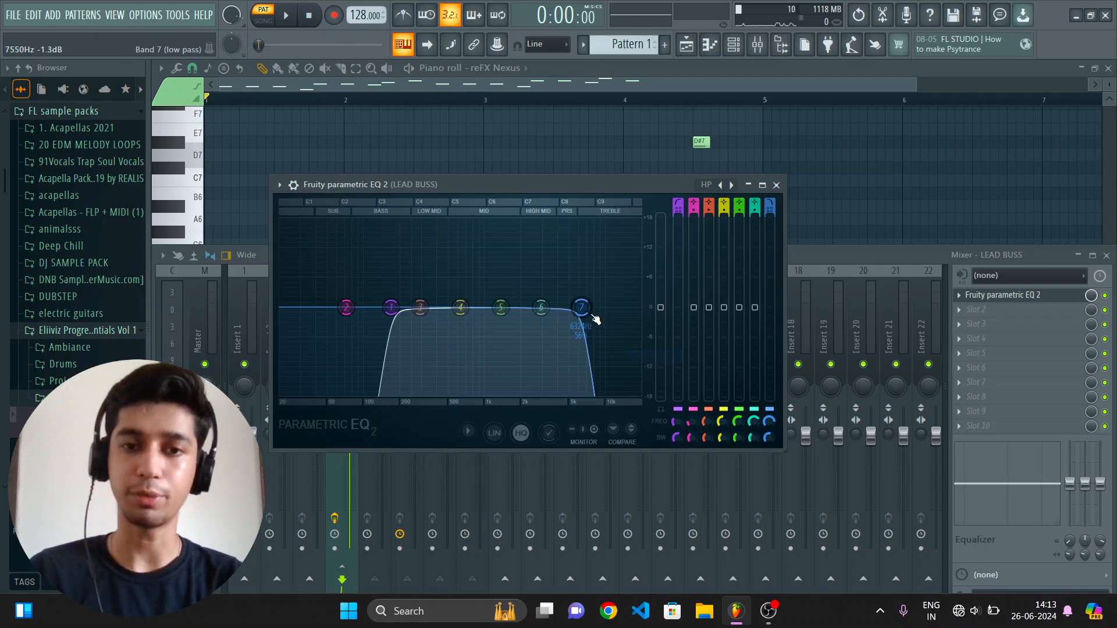
Raise the band 7 low-pass cutoff to the upper end of the frequency range, play the lead briefly and close the EQ.
drag(582, 307, 637, 307)
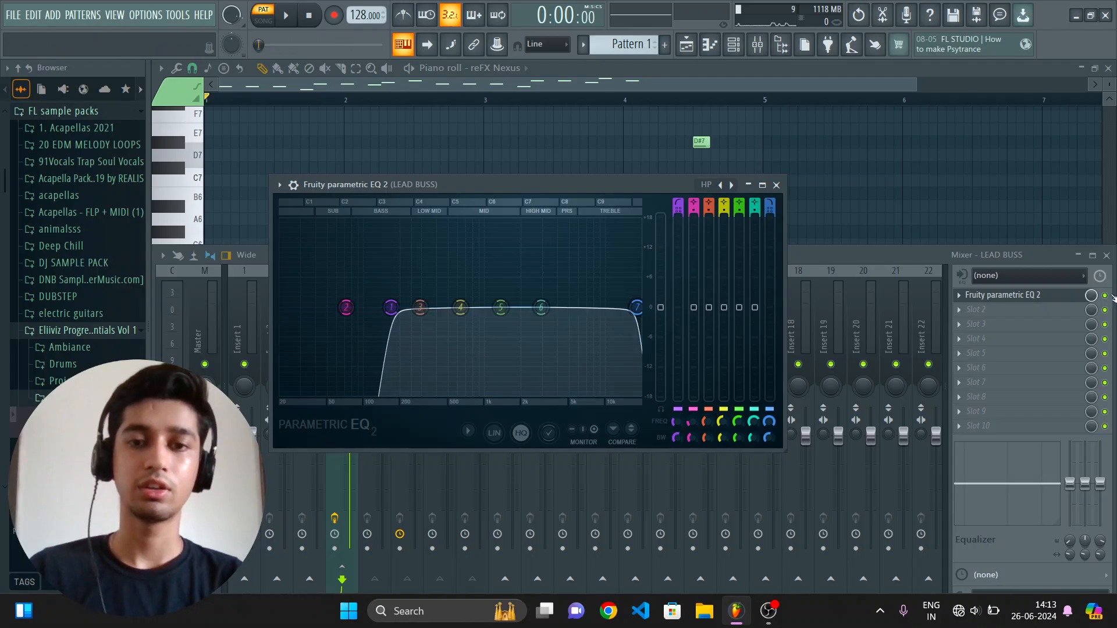
key(space)
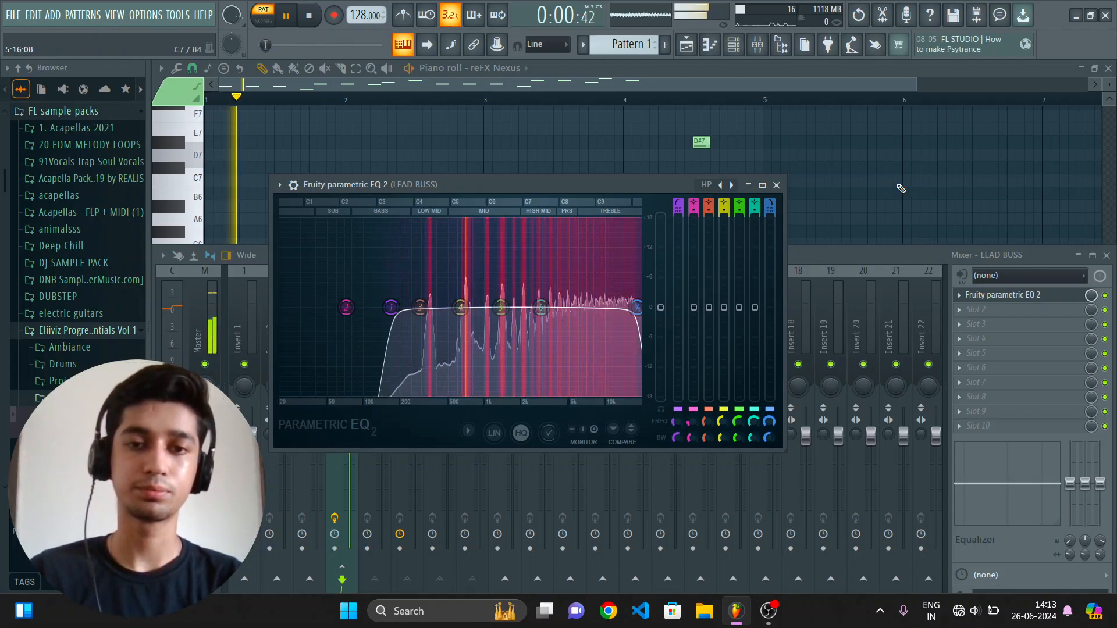
key(space)
click(777, 185)
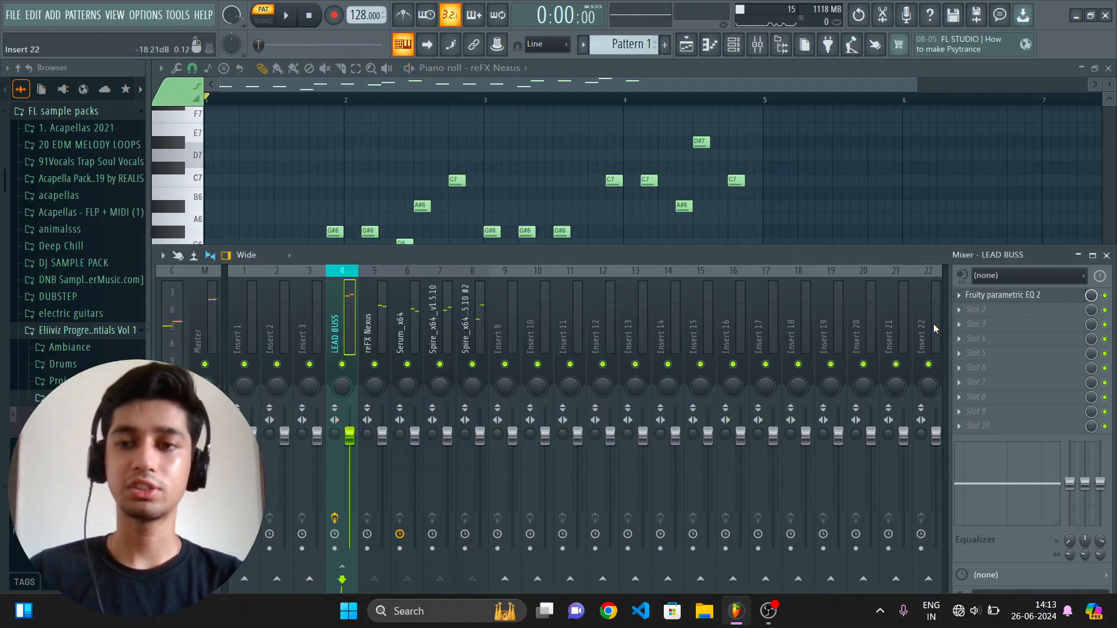
Add a second Fruity Parametric EQ 2 to effect slot 2 and set its band 7 high shelf to about -0.7 dB at 4823 Hz.
click(993, 310)
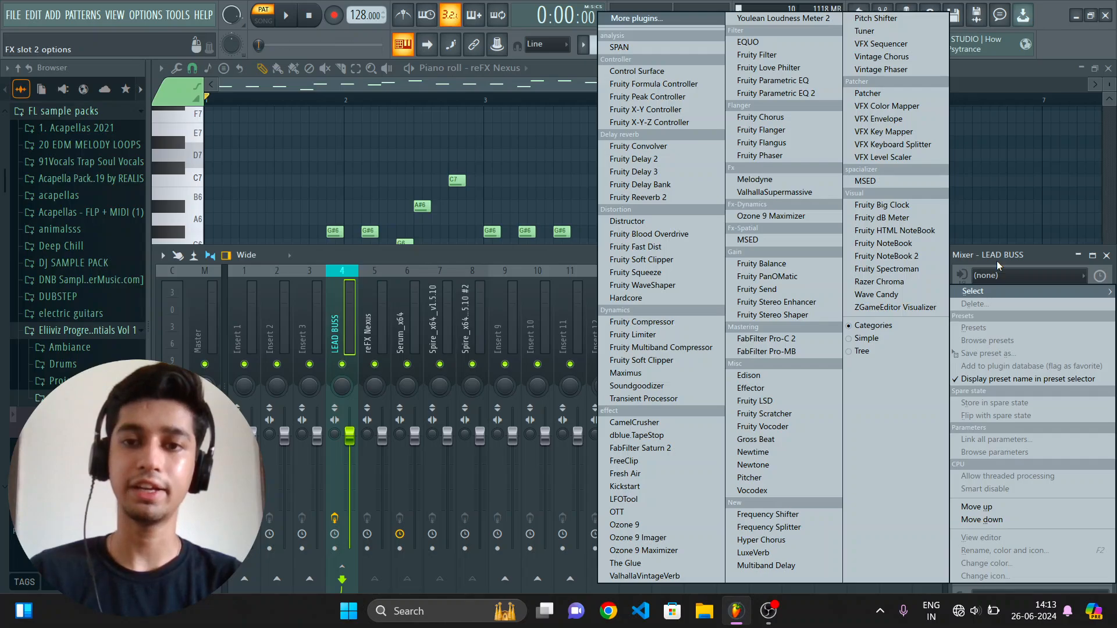
click(774, 93)
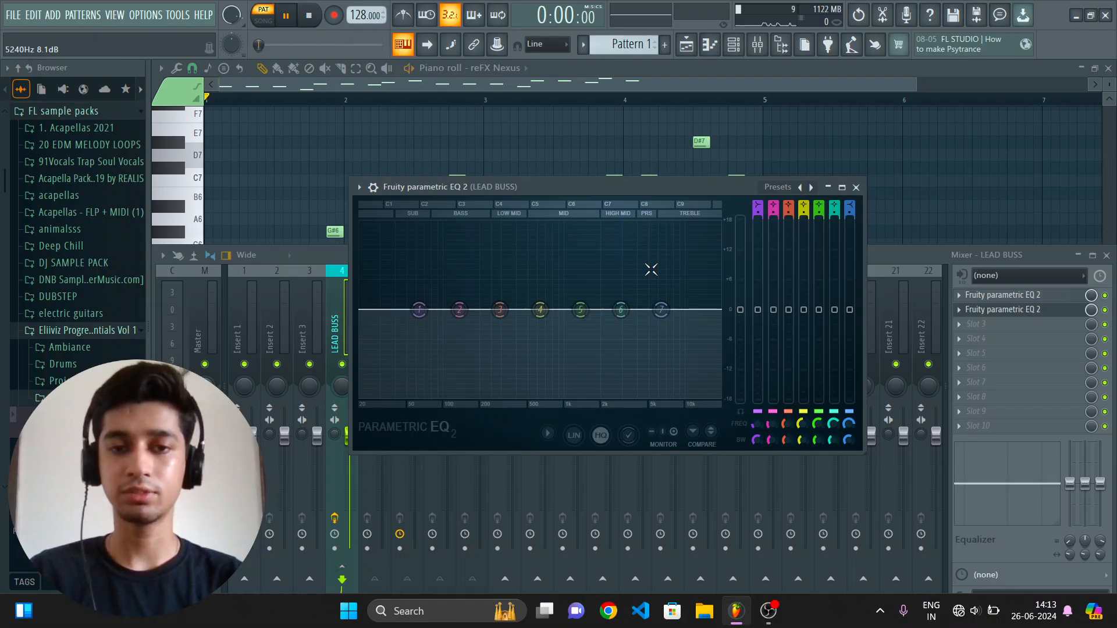
key(space)
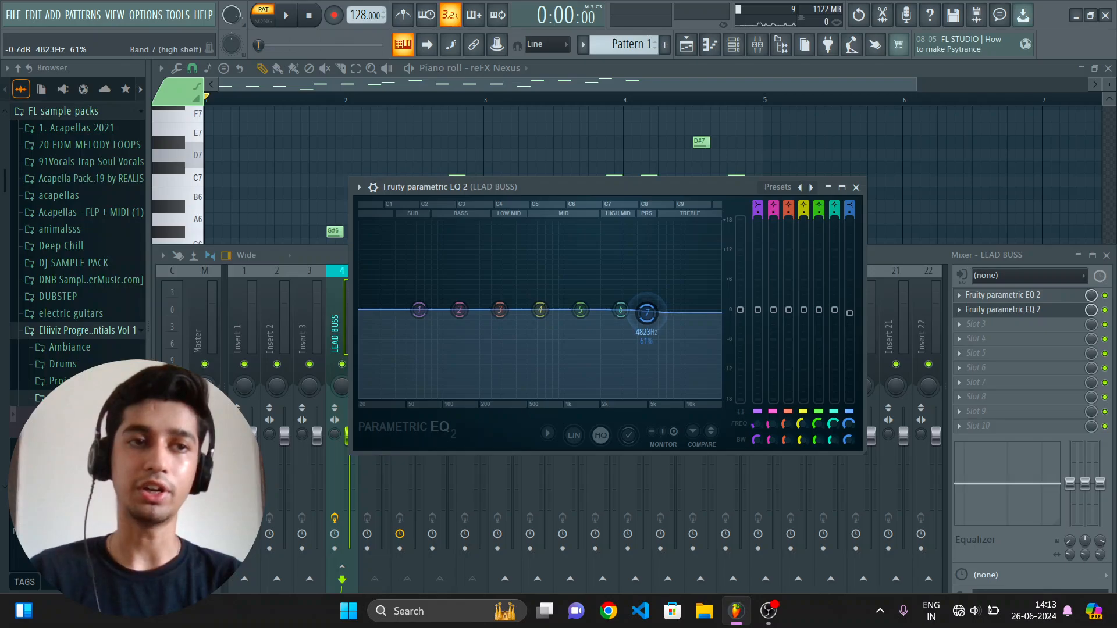
While playing the lead, pull the second EQ's band 1 fully down and boost band 5 slightly near 2 kHz, and close the EQ.
key(space)
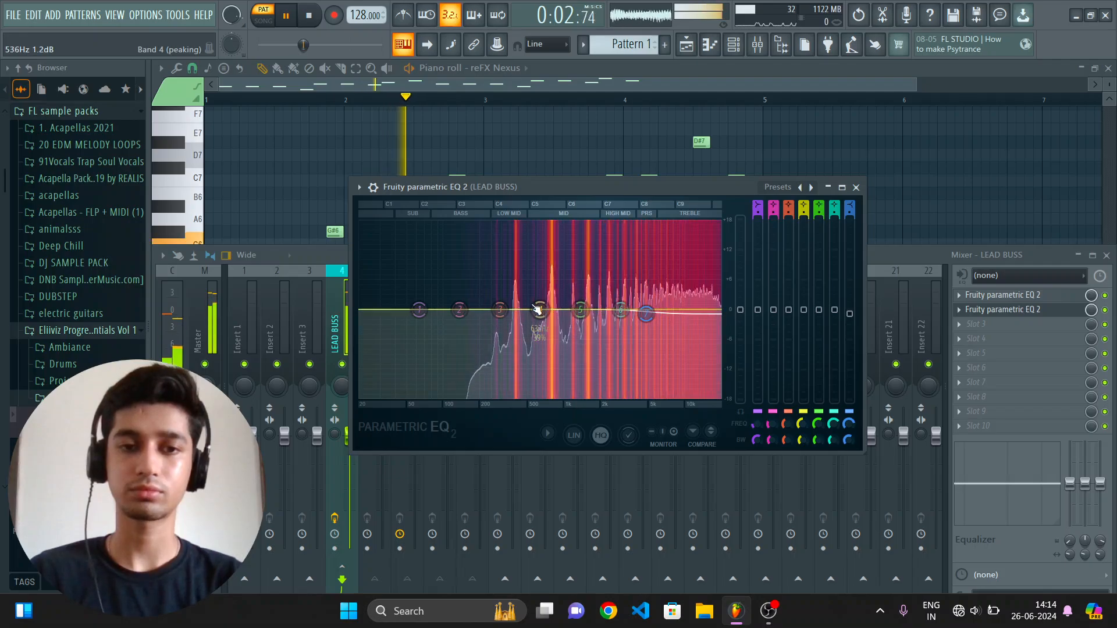
drag(419, 309, 462, 395)
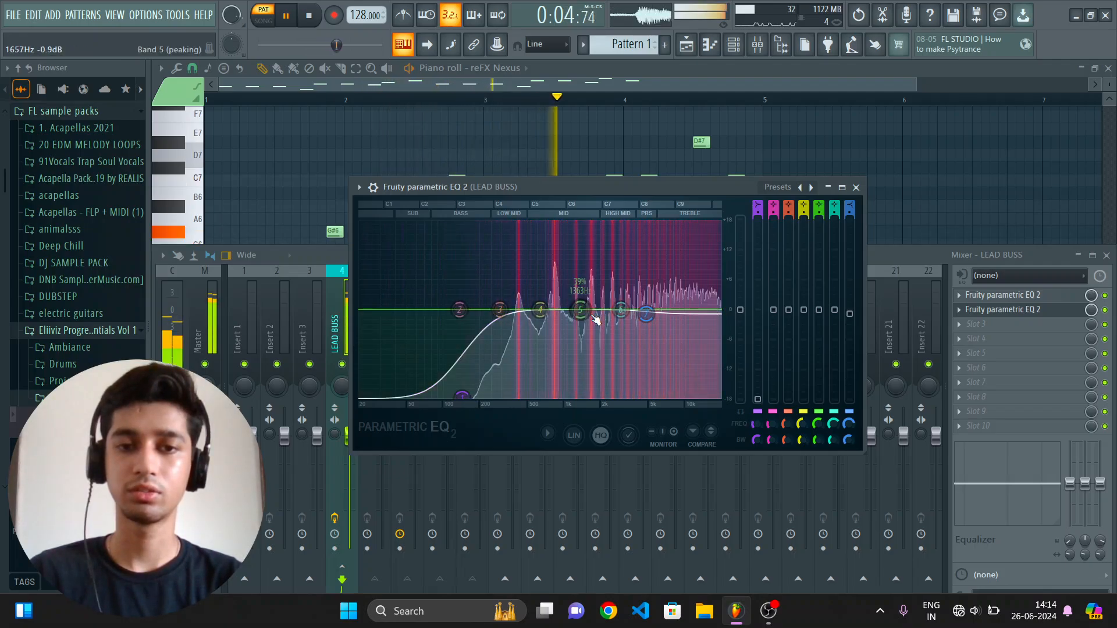
key(space)
drag(584, 309, 601, 304)
key(space)
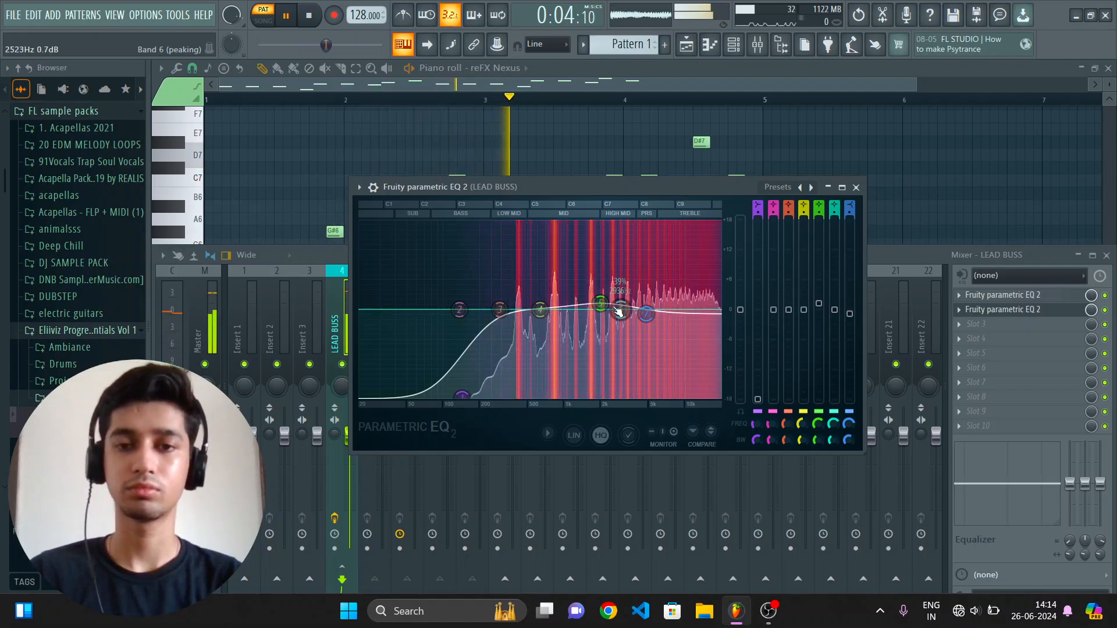
key(space)
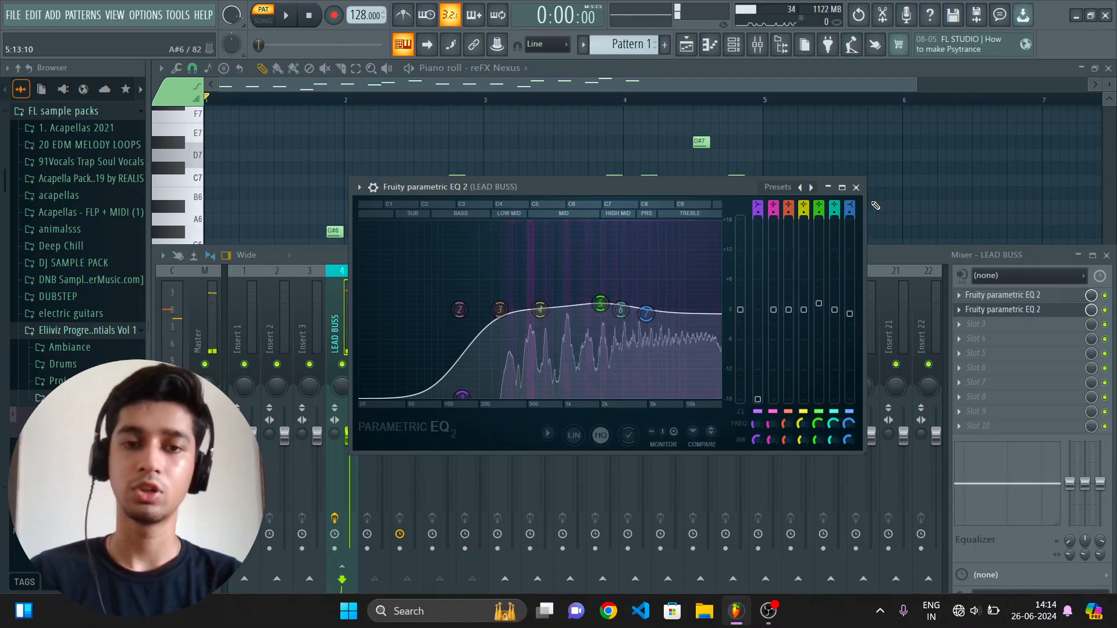
click(856, 187)
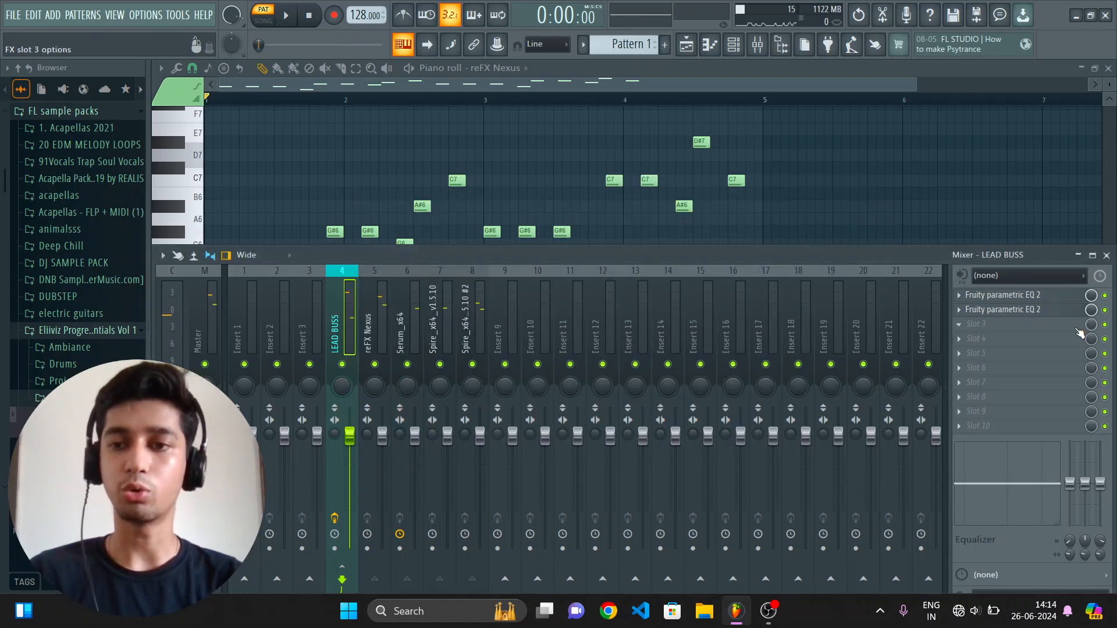
Add OTT to effect slot 3 of LEAD BUSS with its depth at 17 % and play the lead through it.
click(1013, 328)
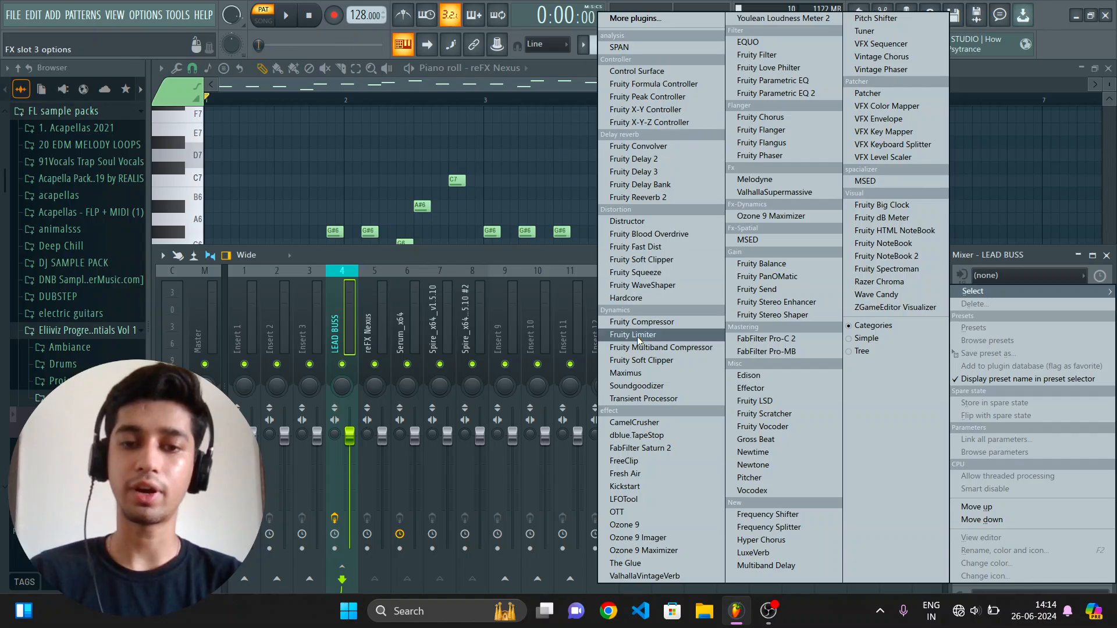
click(618, 512)
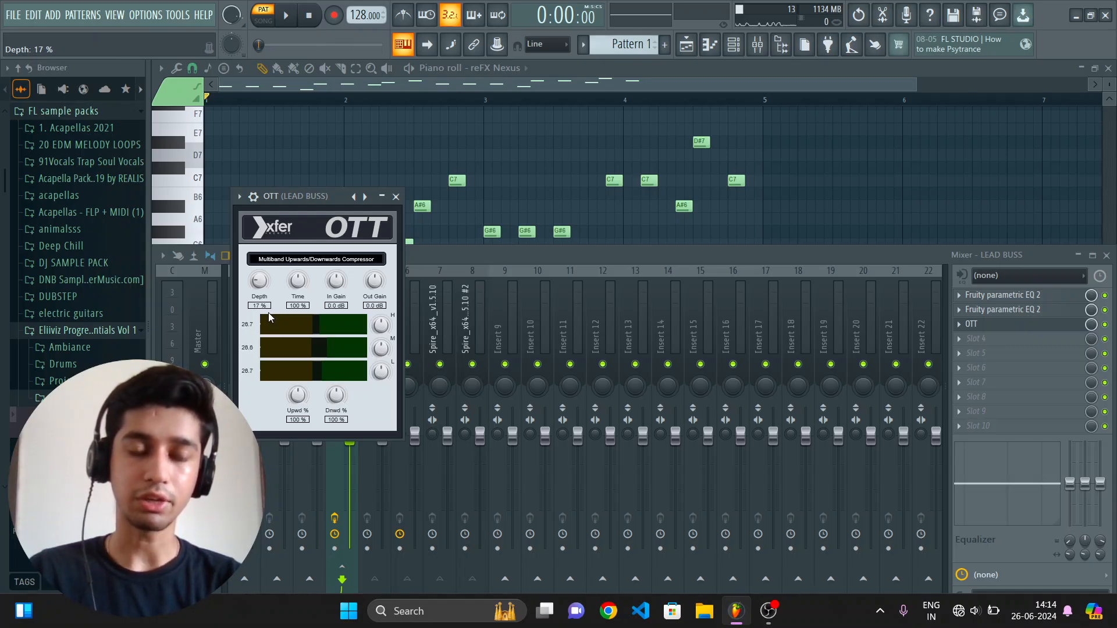
key(space)
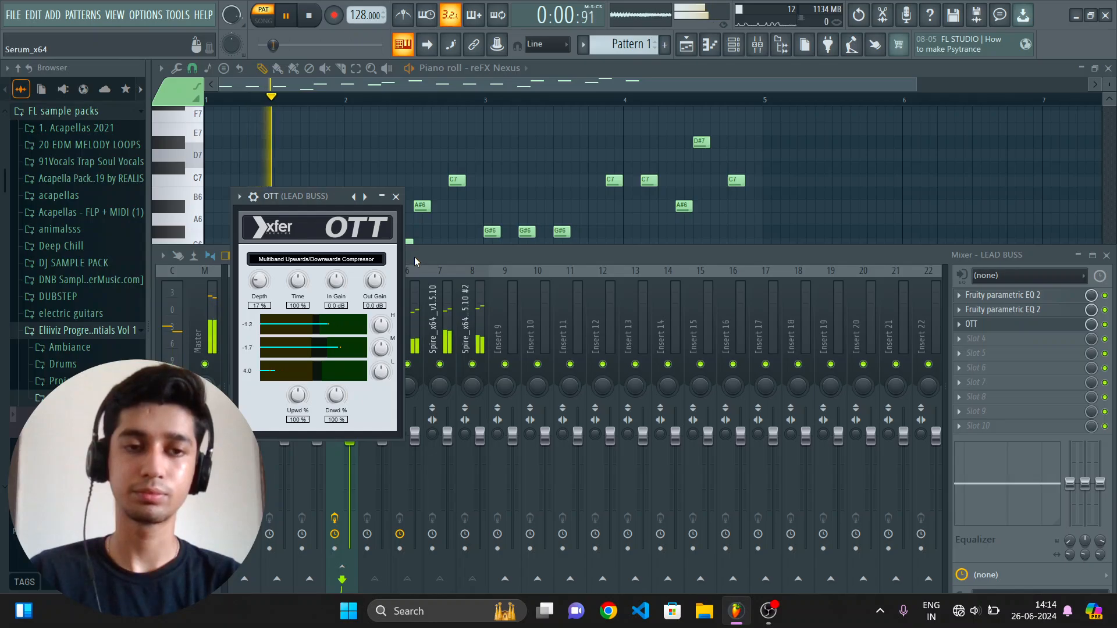
click(396, 197)
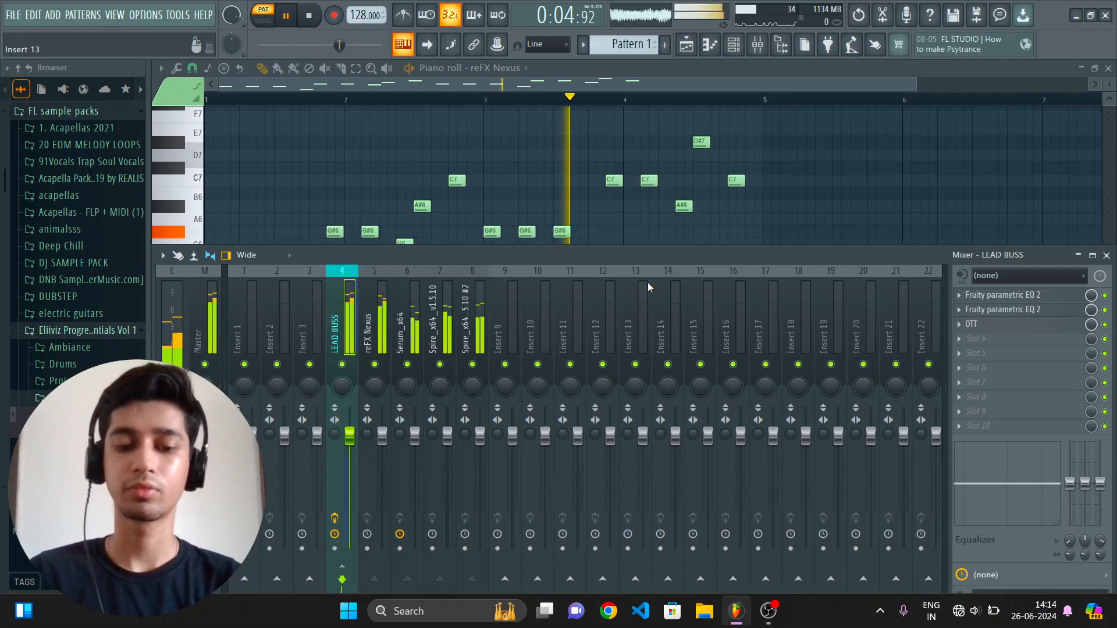
key(space)
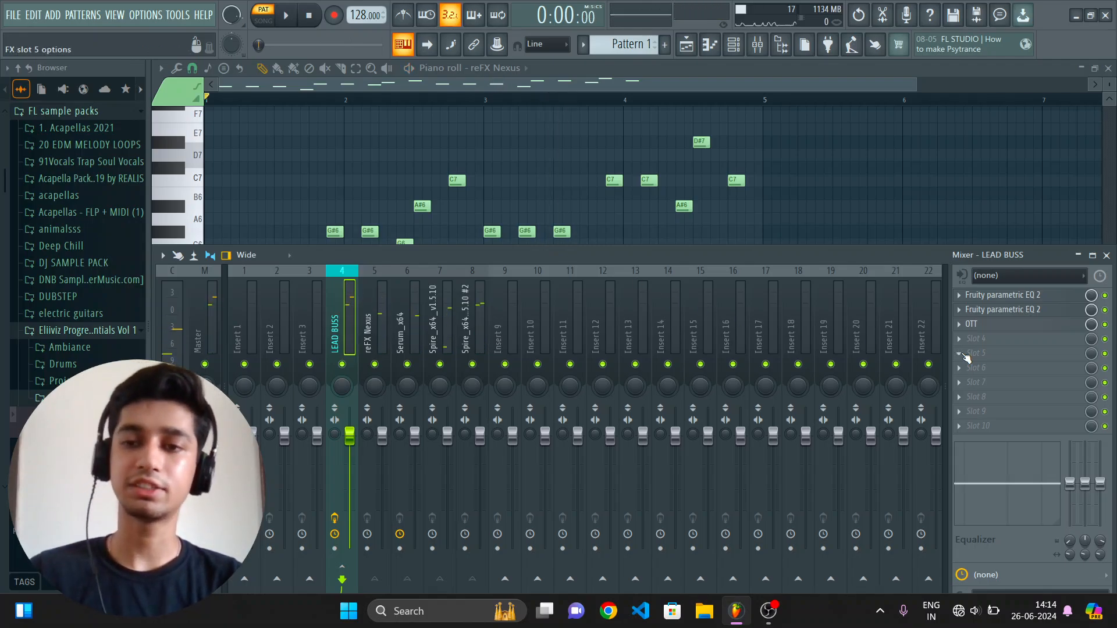
Add Fruity Reeverb 2 to effect slot 4 and Fruity Peak Controller to slot 5 of LEAD BUSS.
click(997, 344)
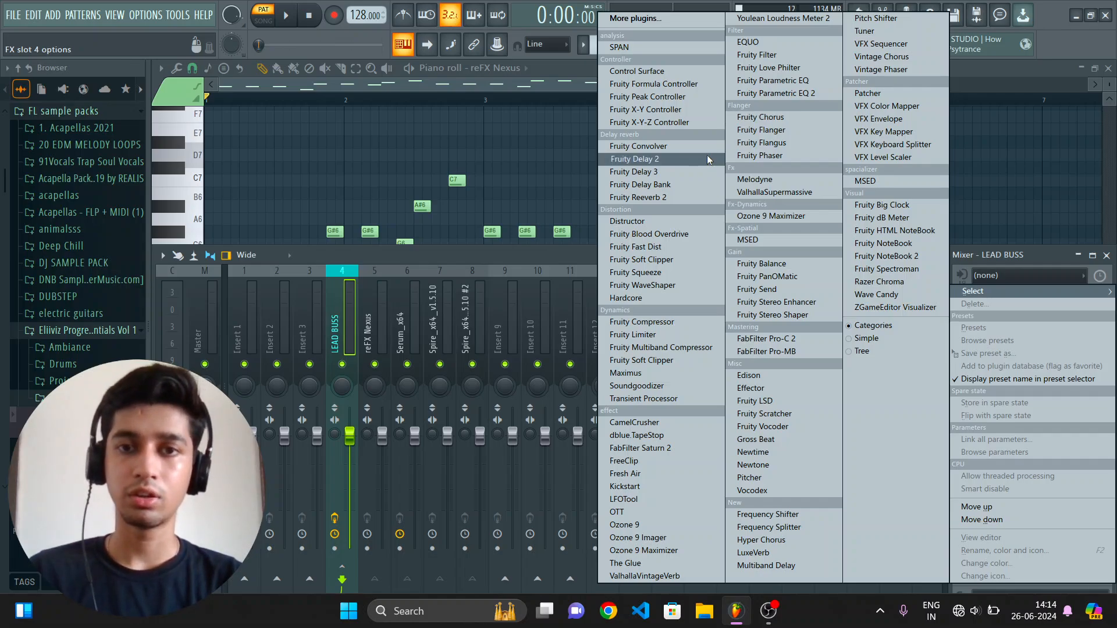
click(685, 197)
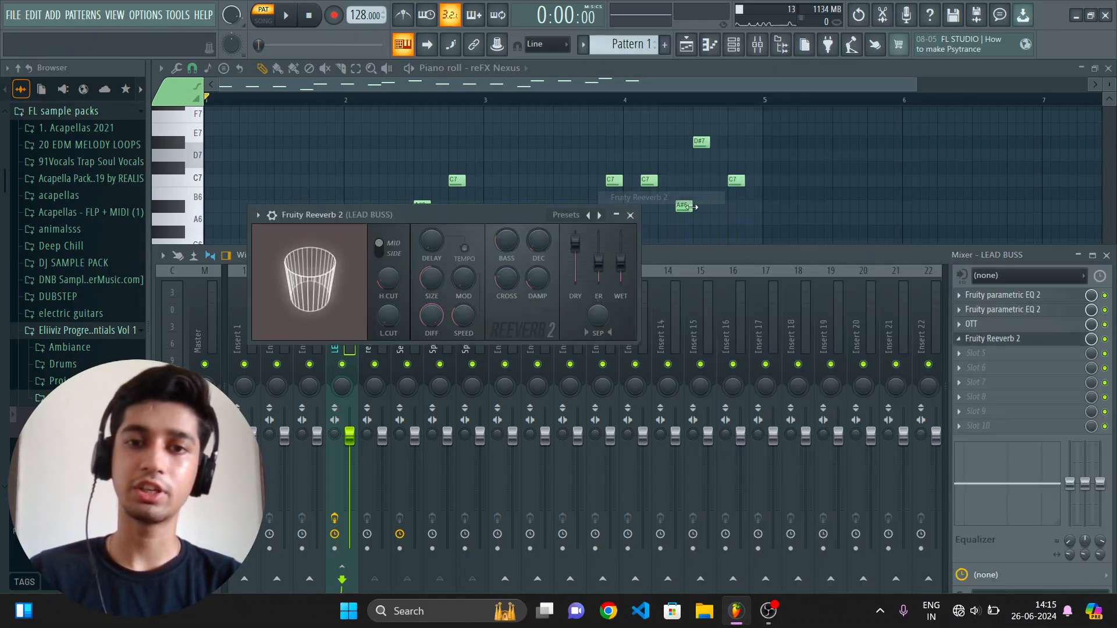
click(986, 360)
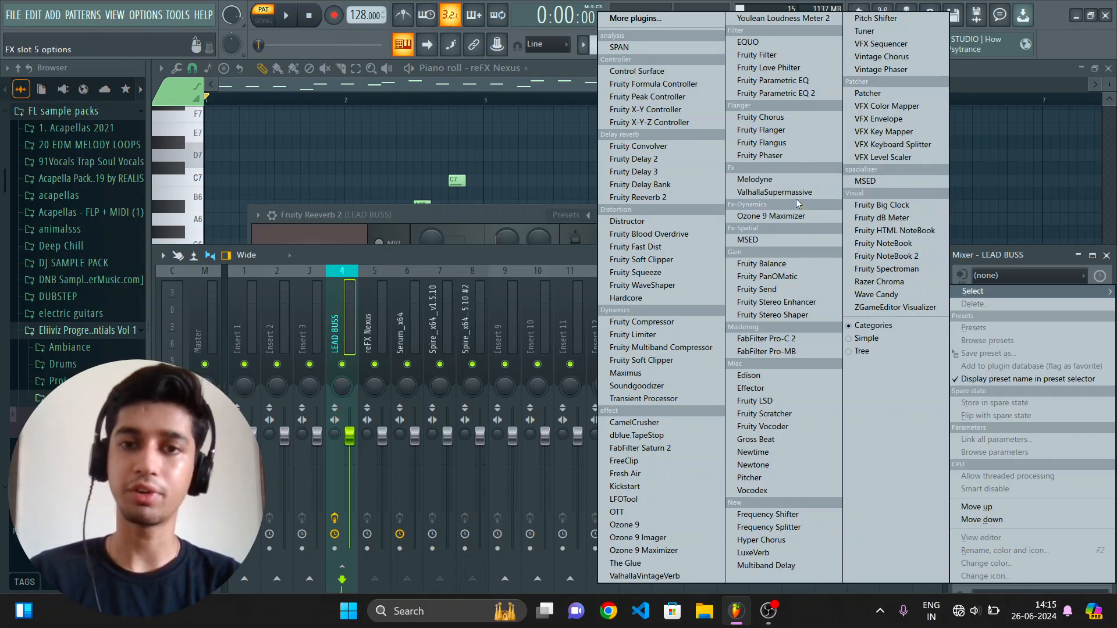
click(690, 97)
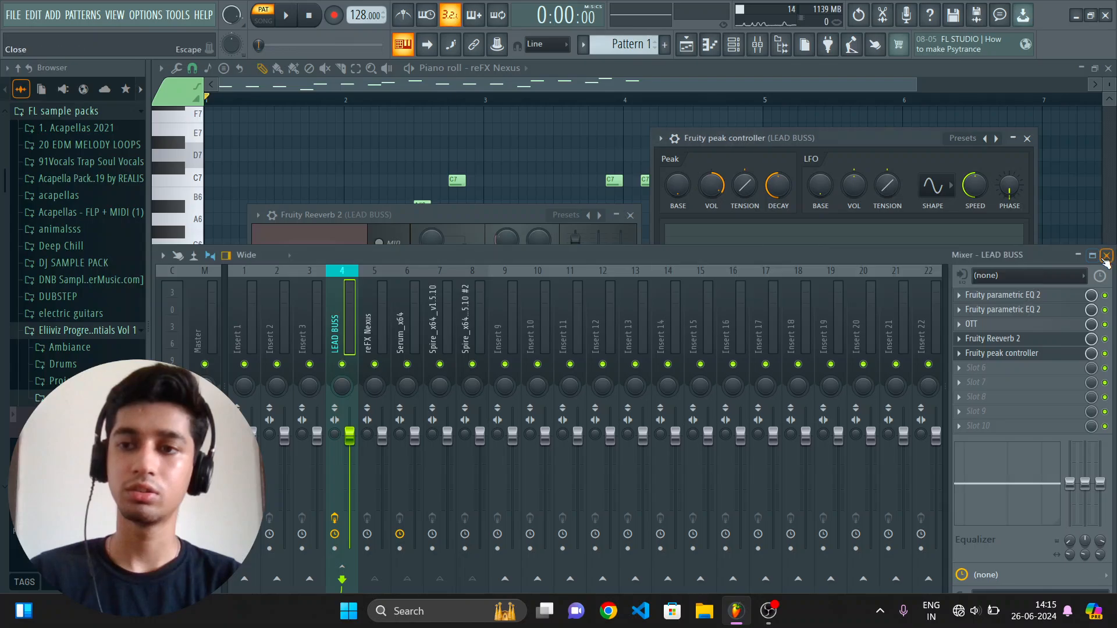
Close the mixer and assign Peak ctrl - Peak as the internal controller of Fruity Reeverb 2's wet level.
click(1106, 256)
drag(498, 210, 513, 140)
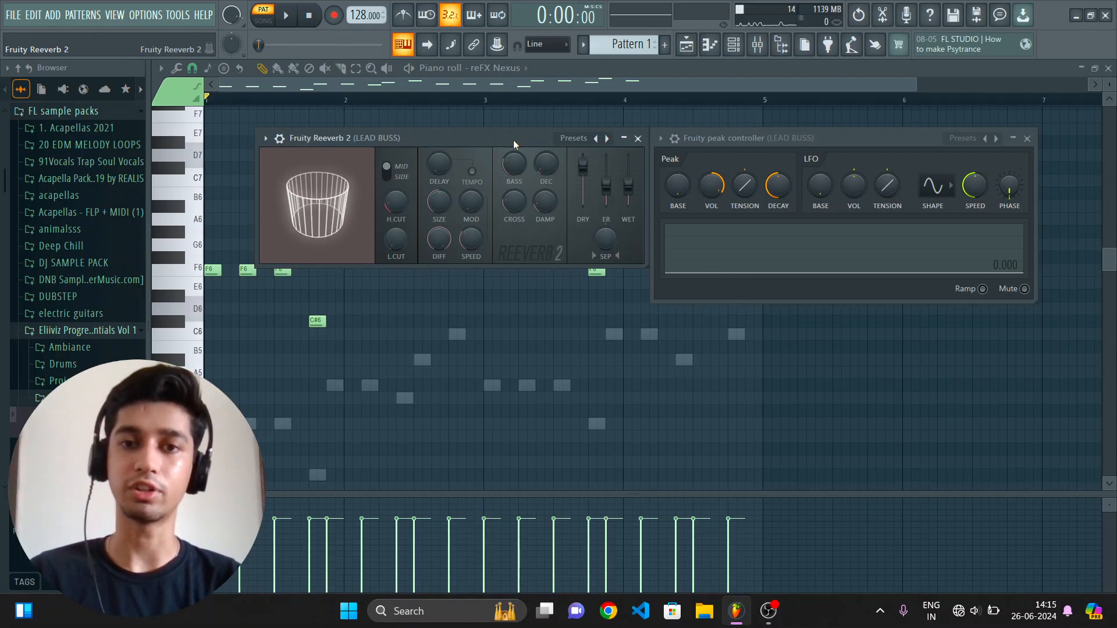
right_click(629, 186)
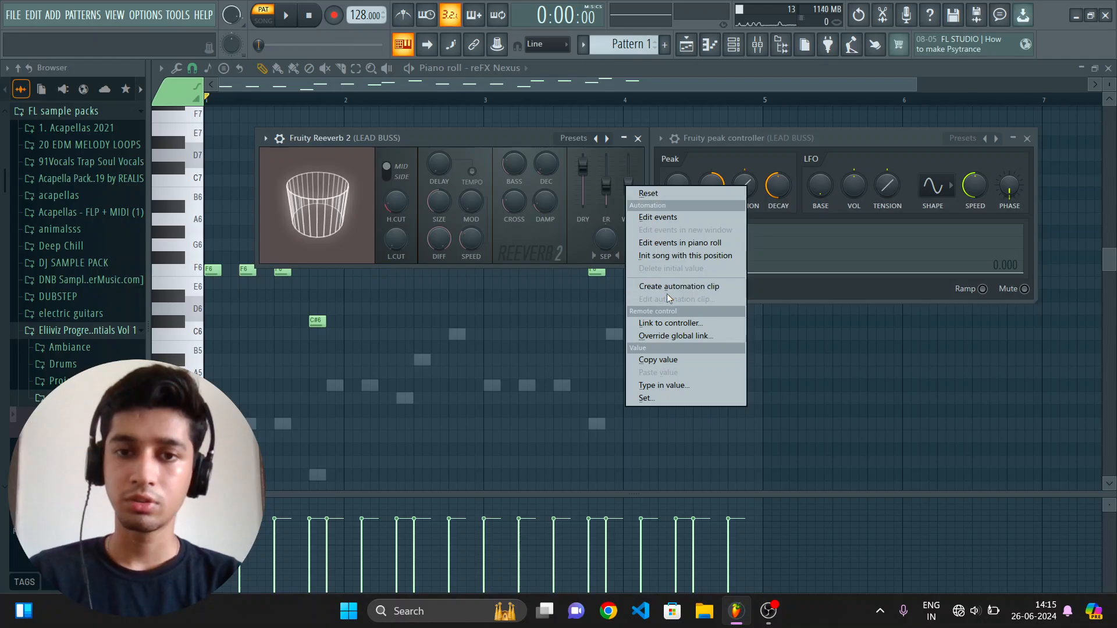
click(669, 320)
drag(556, 142, 483, 122)
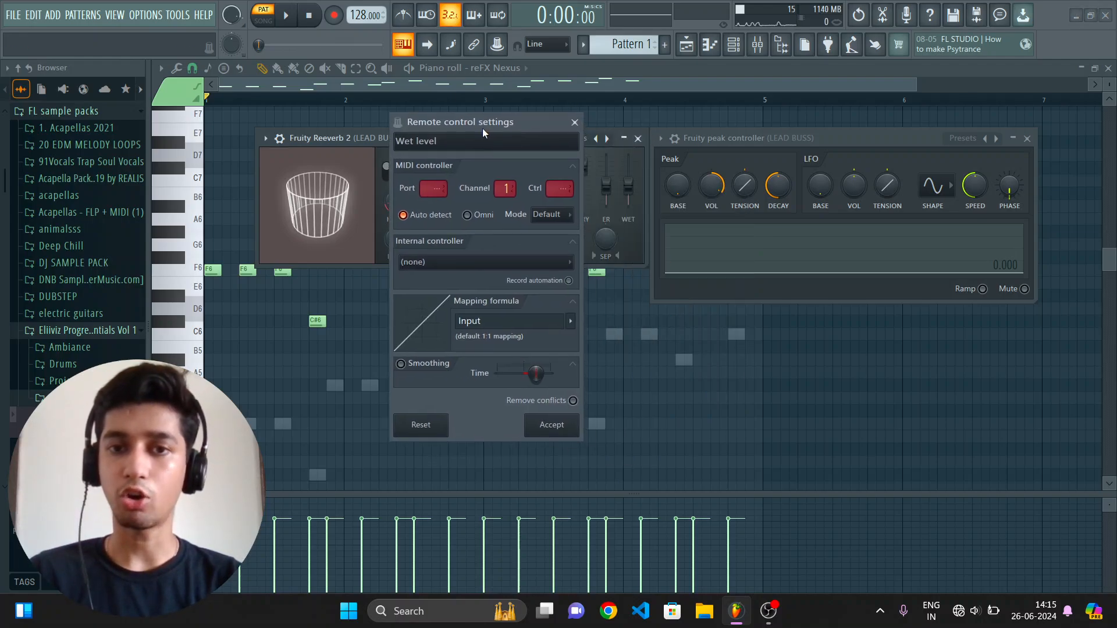
click(533, 267)
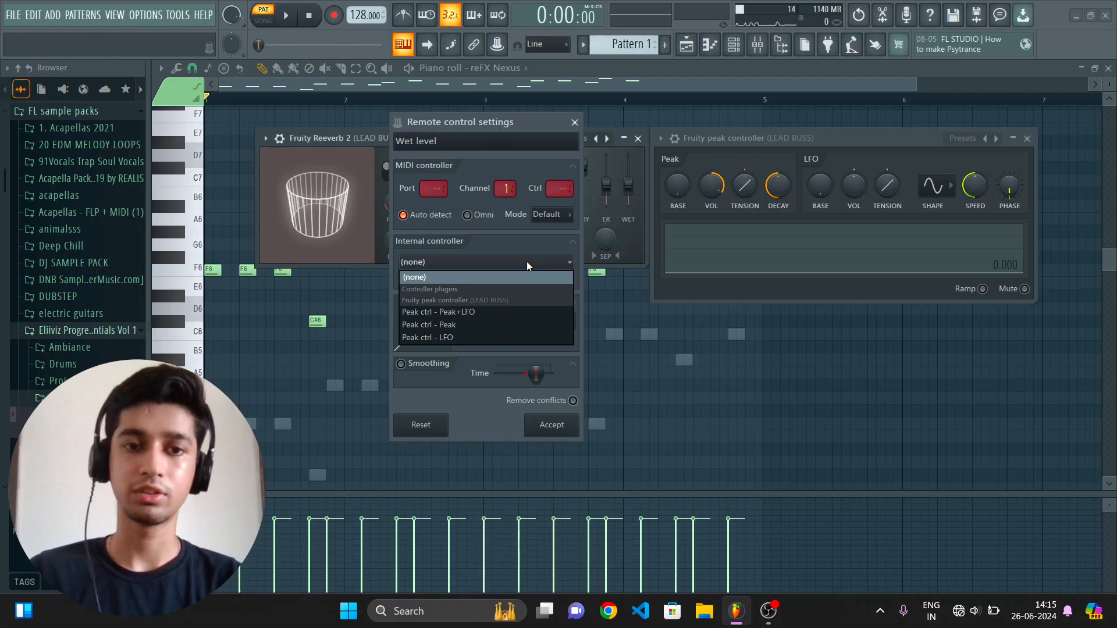
click(517, 325)
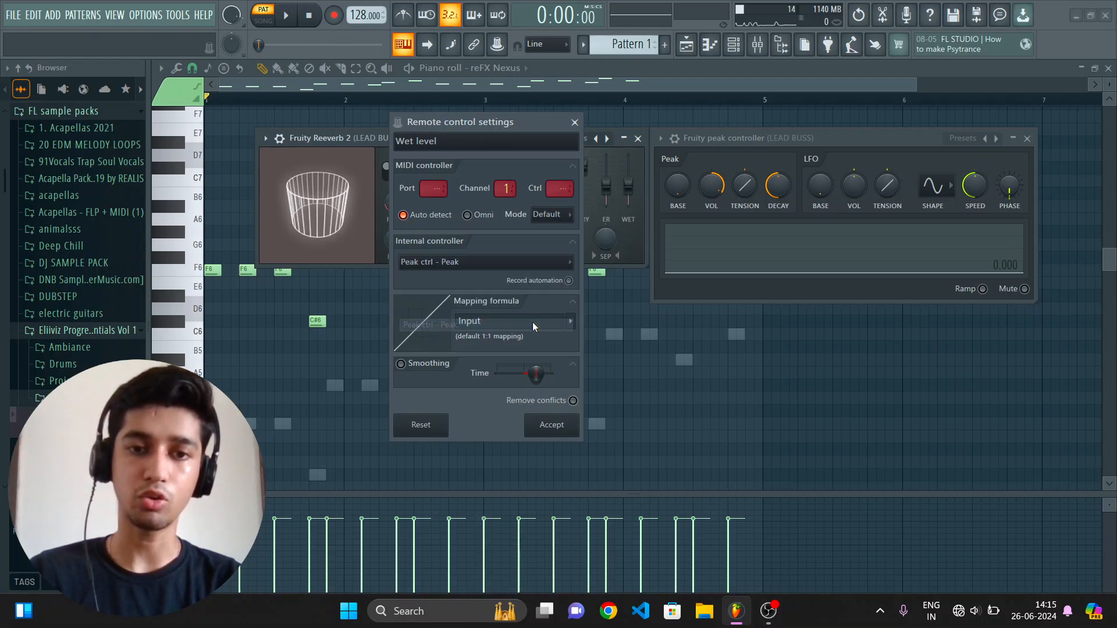
Set the wet level link's mapping formula to Inverted, accept the link and play the lead to hear the ducked reverb.
click(571, 322)
click(595, 348)
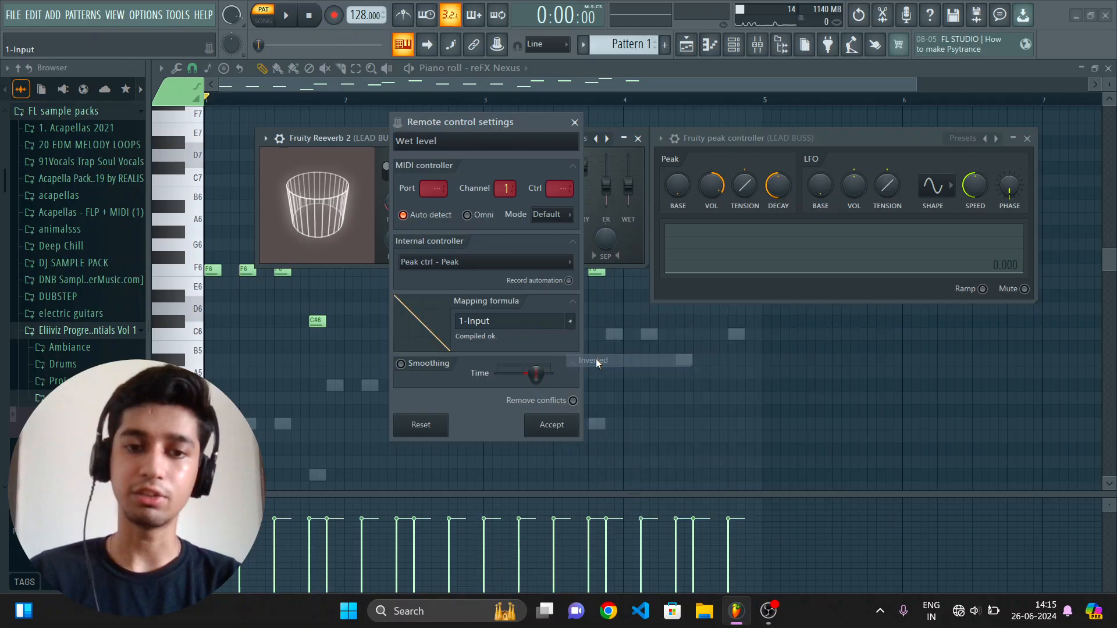
click(564, 424)
key(space)
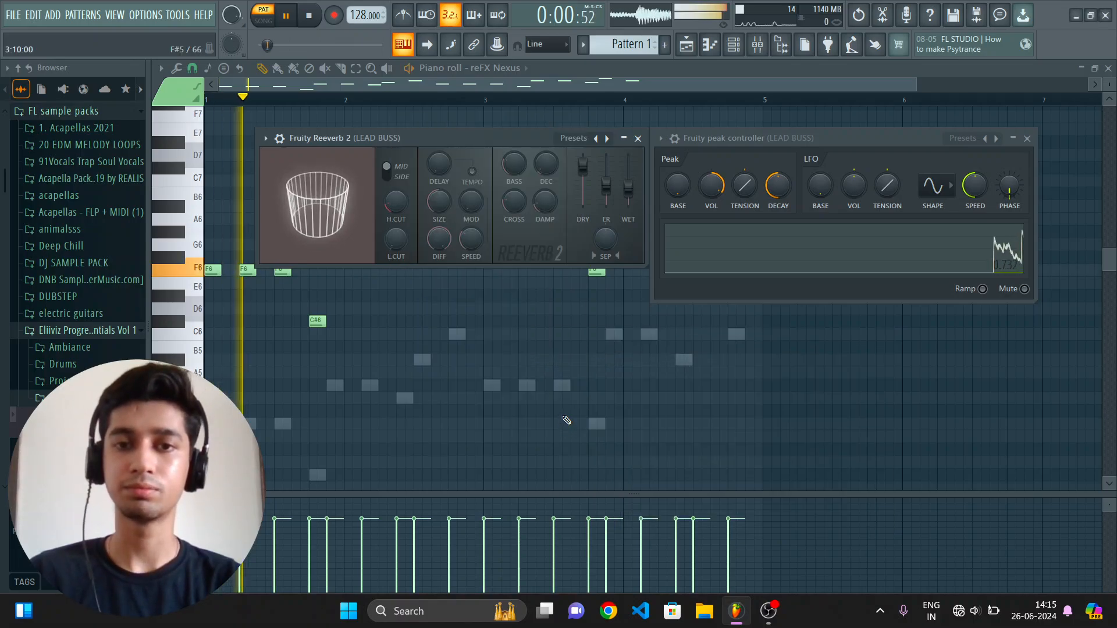
key(space)
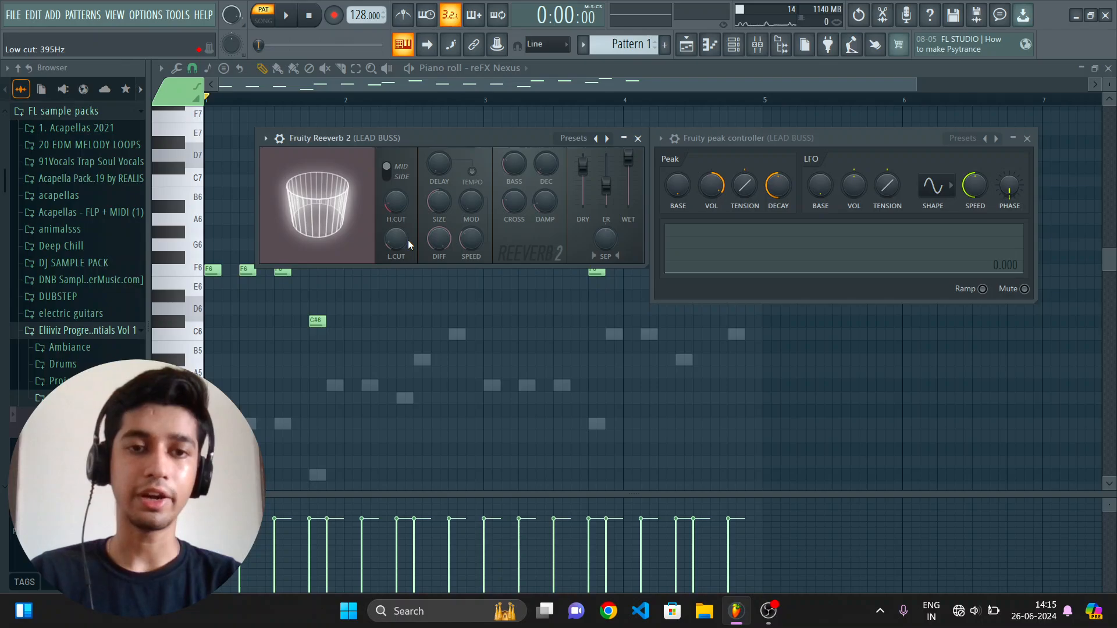
Set Fruity Reeverb 2's low cut to 375 Hz and play the lead to hear the reverb.
drag(479, 138, 496, 149)
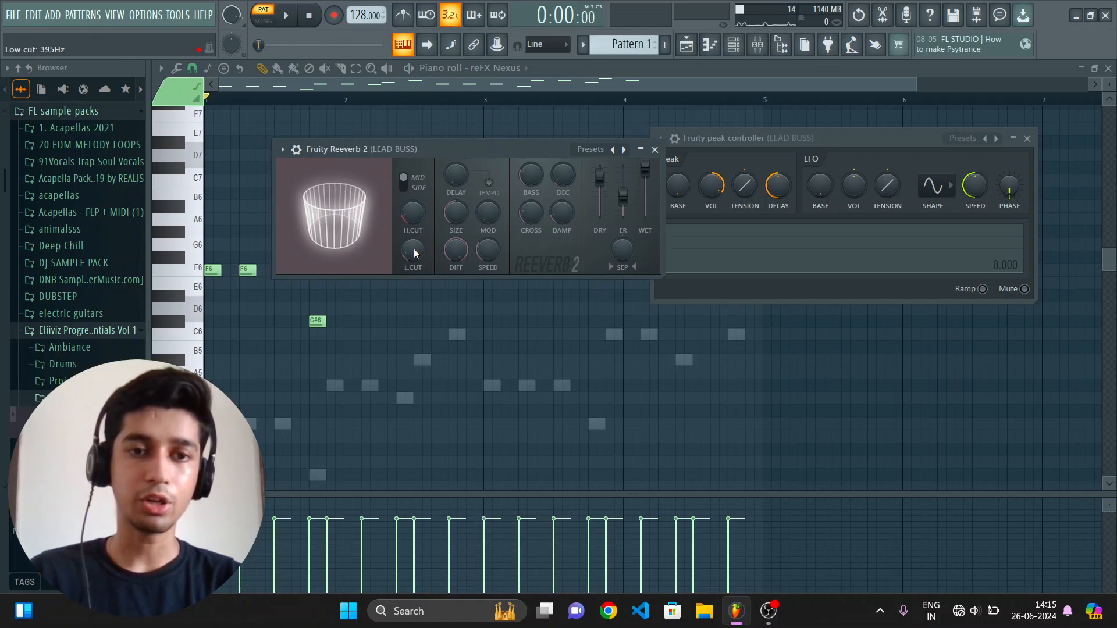
mouse_move(415, 249)
mouse_down()
mouse_move(414, 268)
mouse_move(414, 255)
mouse_up()
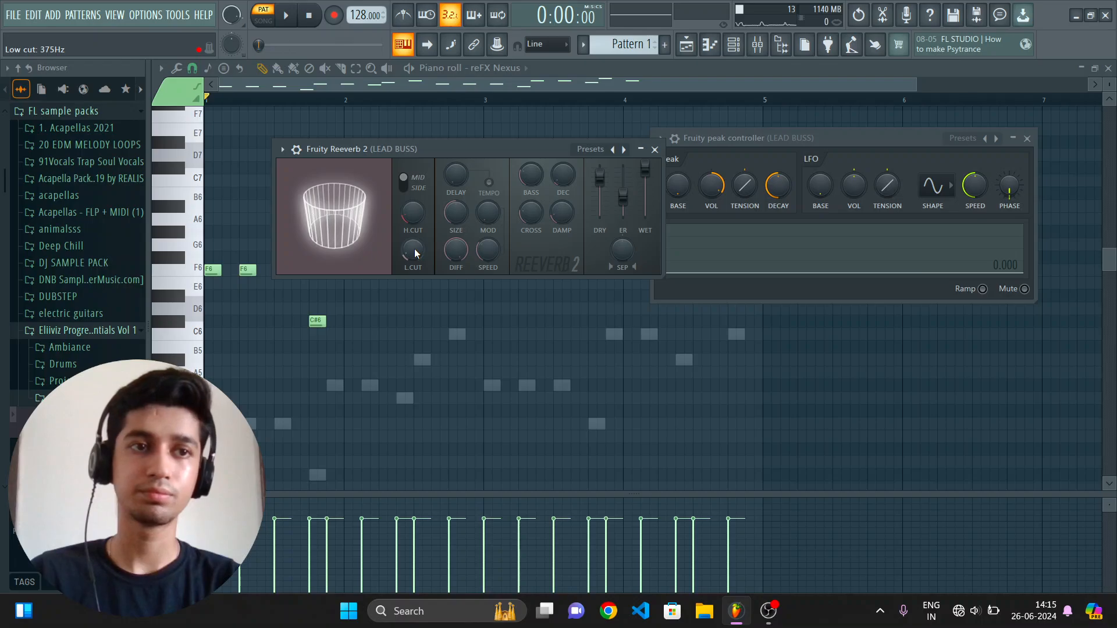
key(space)
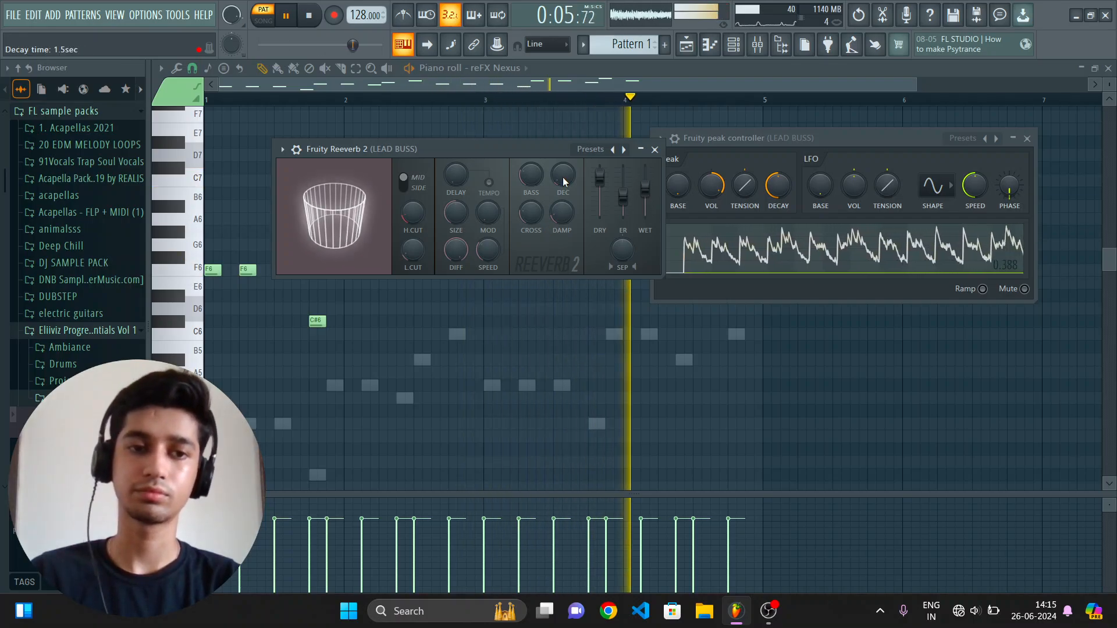
Move the Fruity Reeverb 2 window clear of the peak controller and play the lead to watch the wet level react.
key(space)
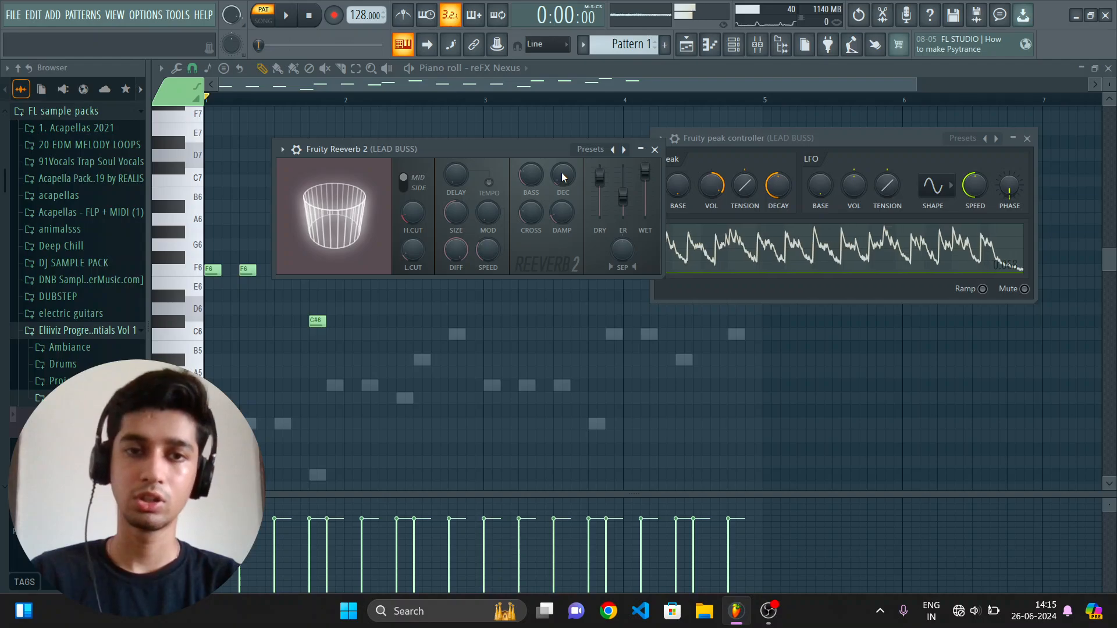
mouse_move(511, 154)
mouse_down()
mouse_move(464, 129)
mouse_move(514, 145)
mouse_up()
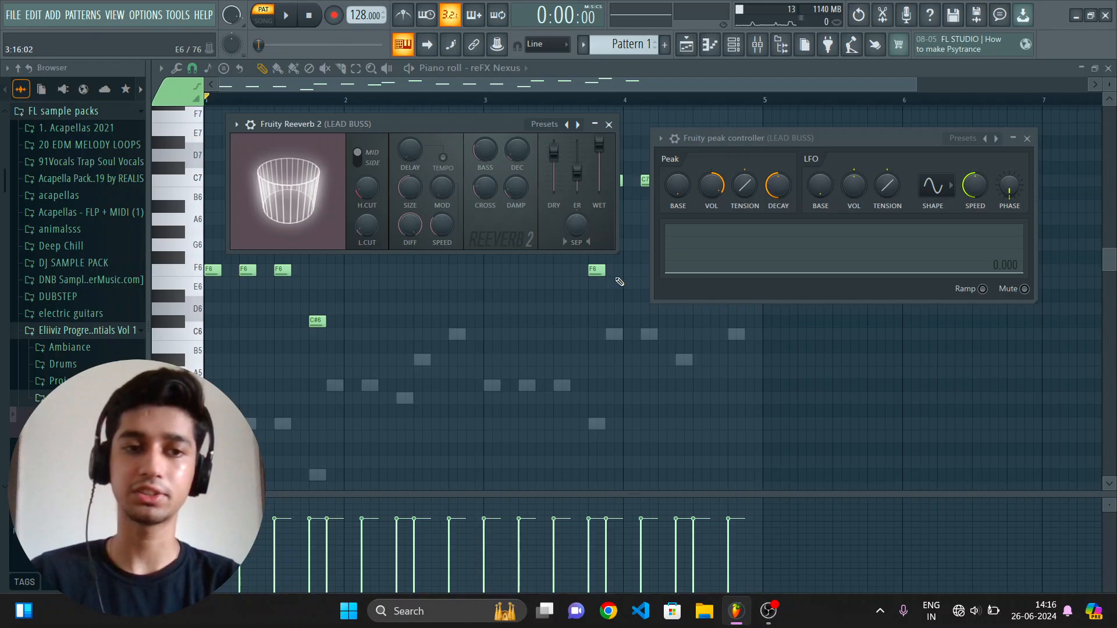
key(space)
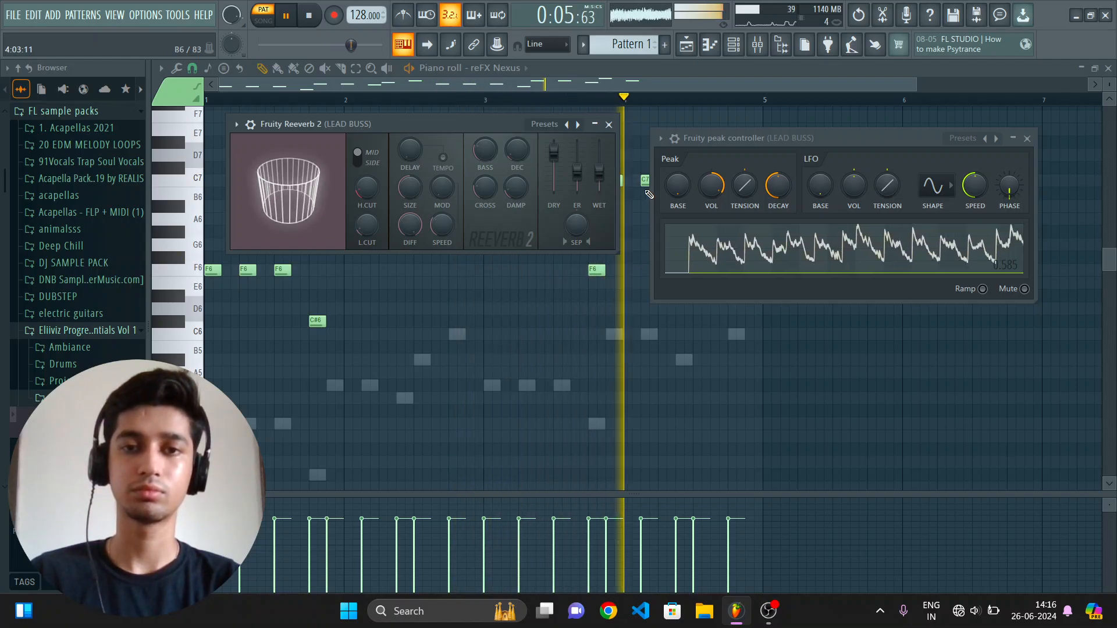
Try raising the peak controller's peak base level to 16% while the lead plays, and return it to 0%.
key(space)
mouse_move(693, 190)
mouse_down()
mouse_move(689, 212)
mouse_move(683, 187)
mouse_up()
key(space)
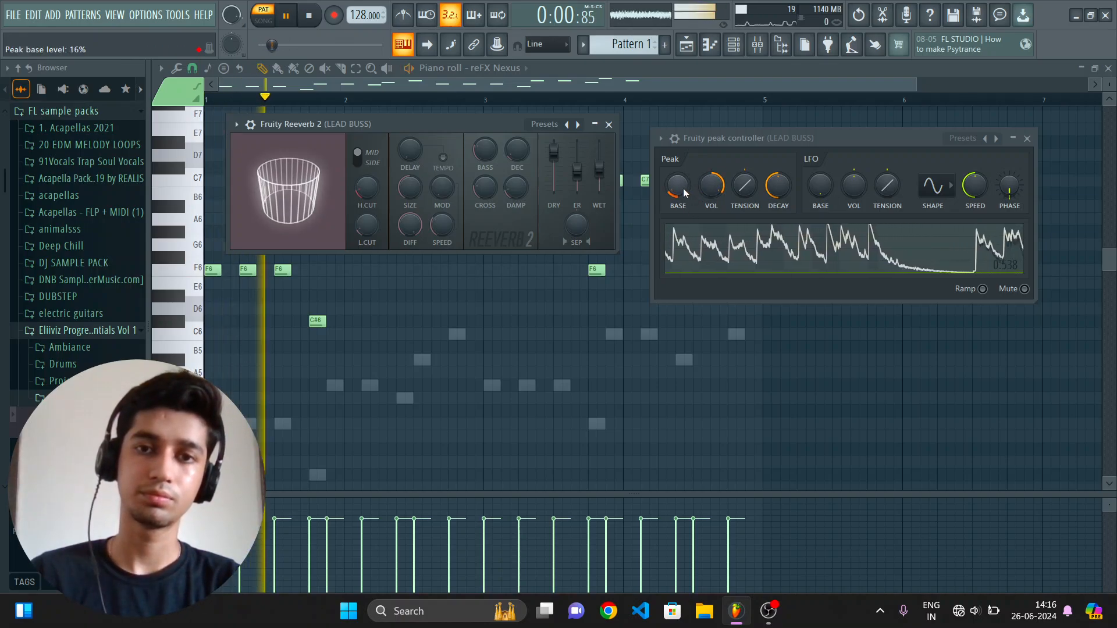
scroll(685, 193, down, 8)
scroll(684, 193, up, 2)
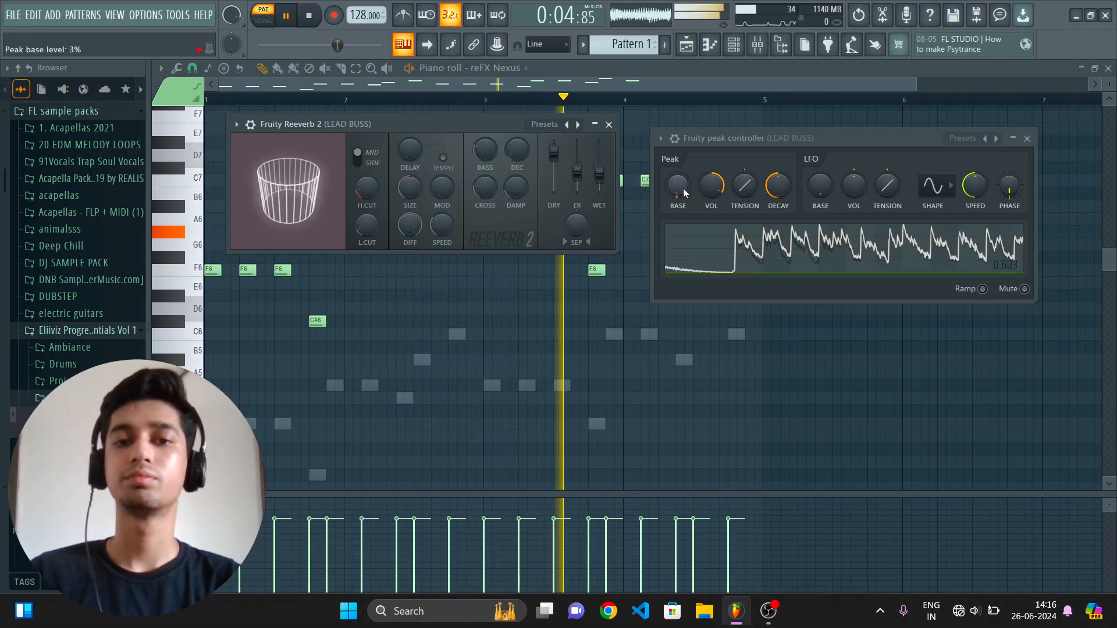
scroll(684, 193, down, 2)
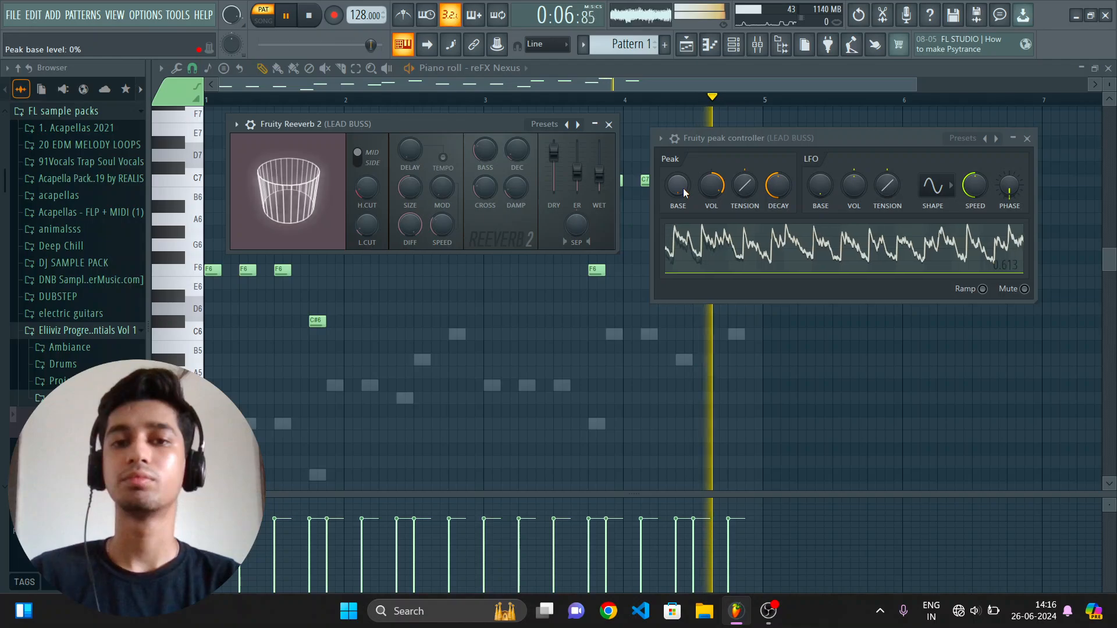
Adjust the peak controller's peak amount to about 85% while listening to the lead, and stop playback.
scroll(685, 193, up, 15)
scroll(684, 193, down, 15)
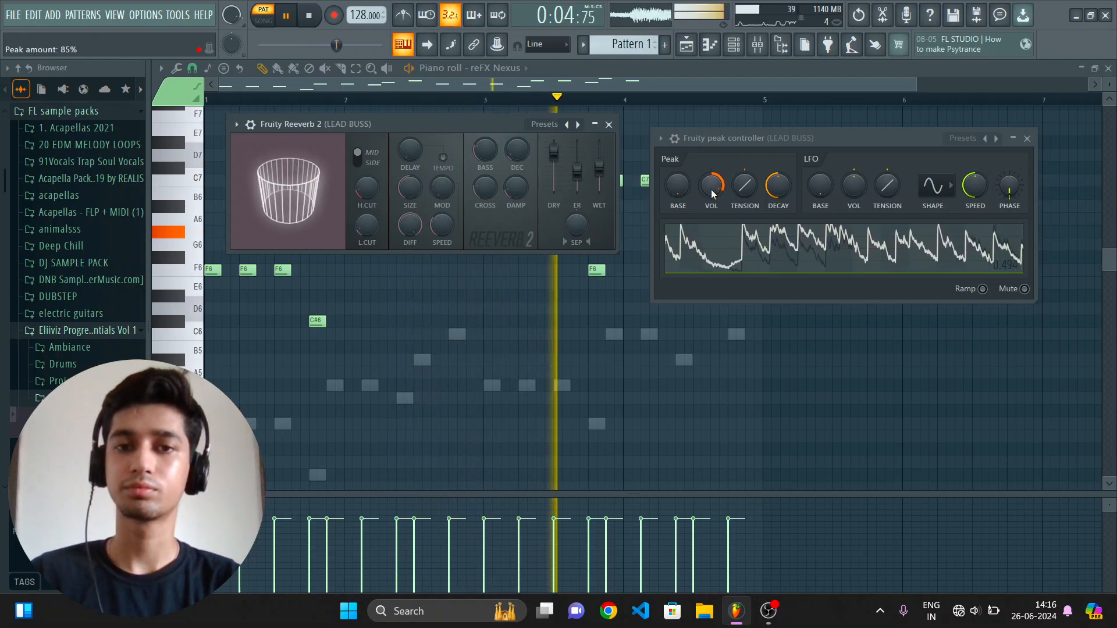
key(space)
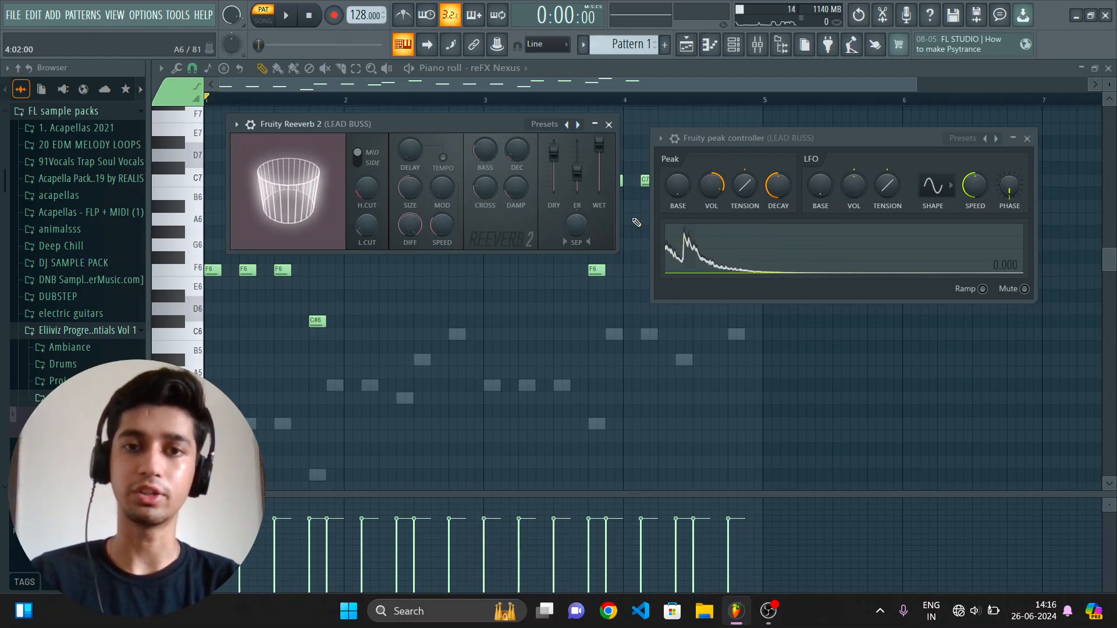
Close both plugin windows, open the mixer and shift Fruity Reeverb 2 and the peak controller down one slot to free slot 4.
click(1037, 144)
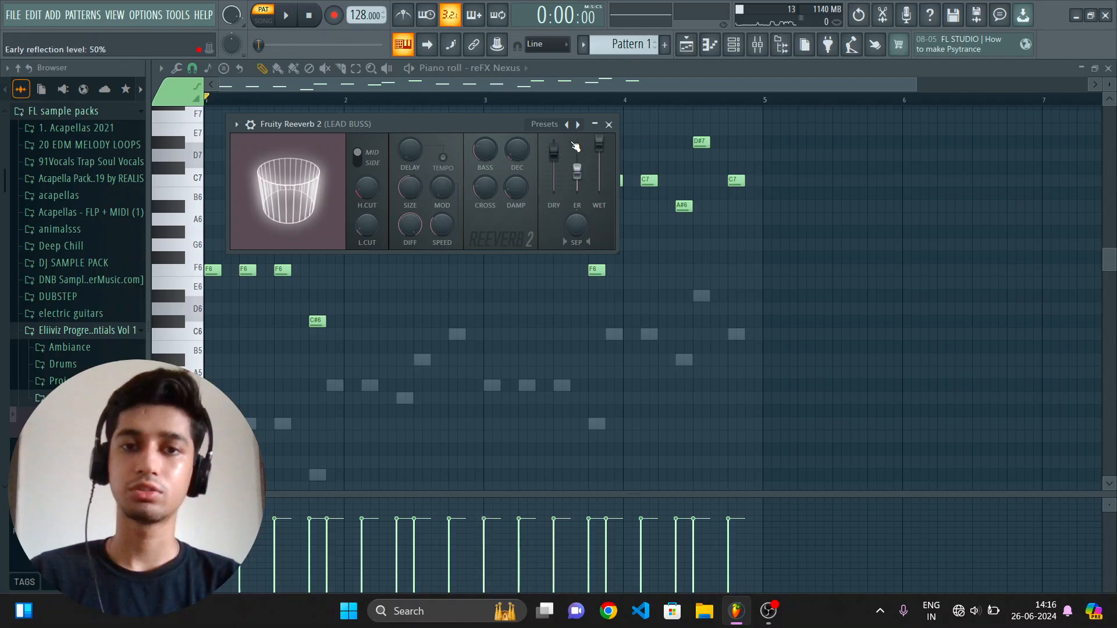
click(609, 124)
click(758, 44)
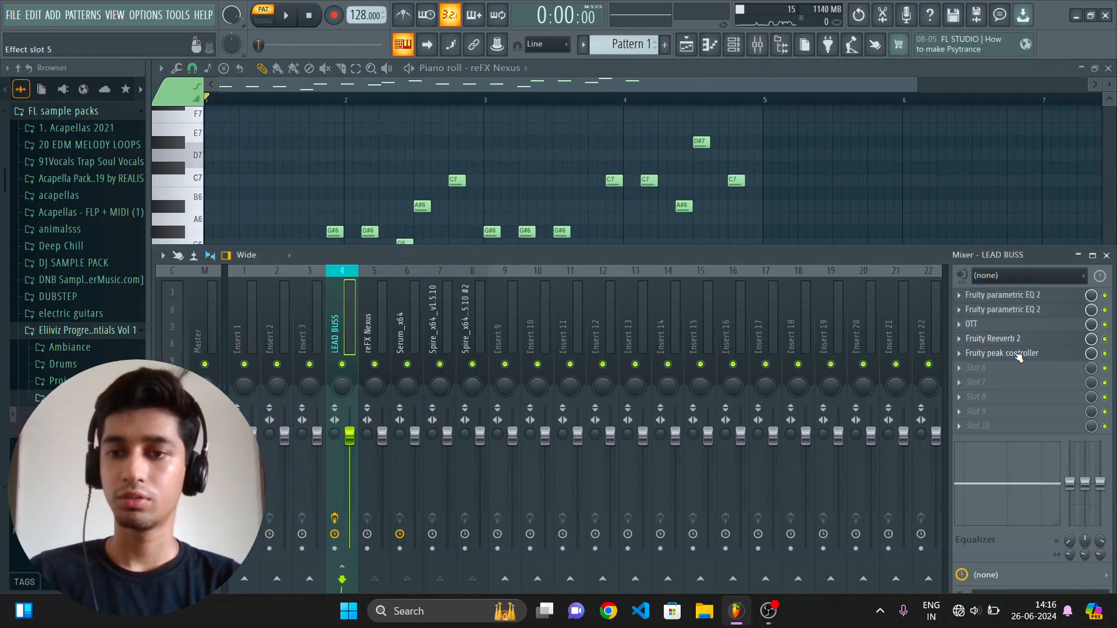
scroll(1019, 358, down, 1)
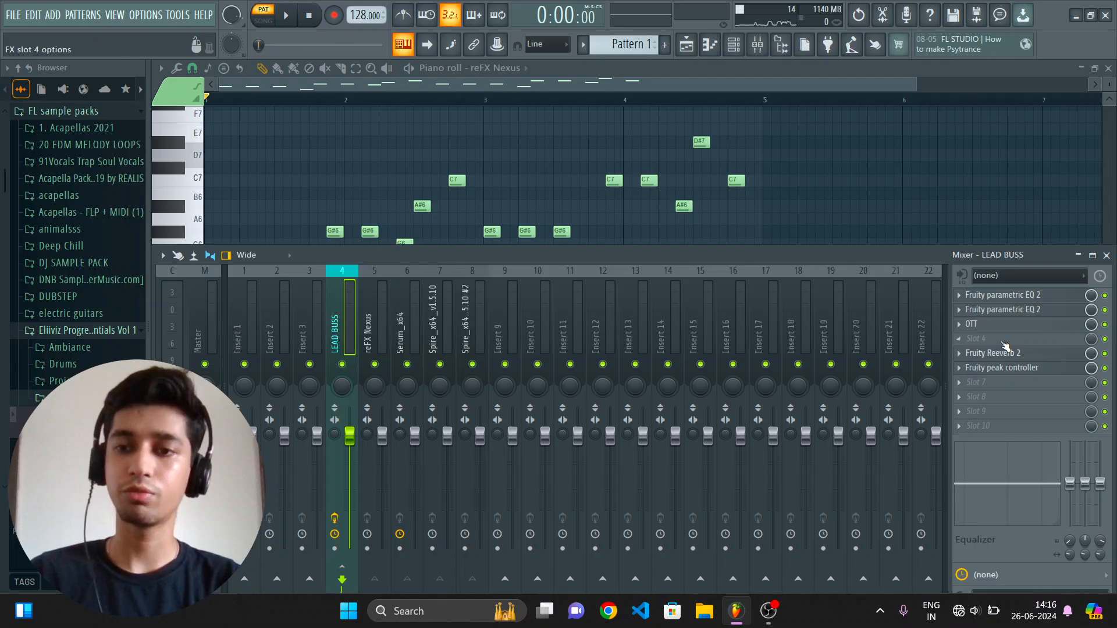
Add CamelCrusher to effect slot 4 of LEAD BUSS with the British Clean preset and close its window.
click(1005, 354)
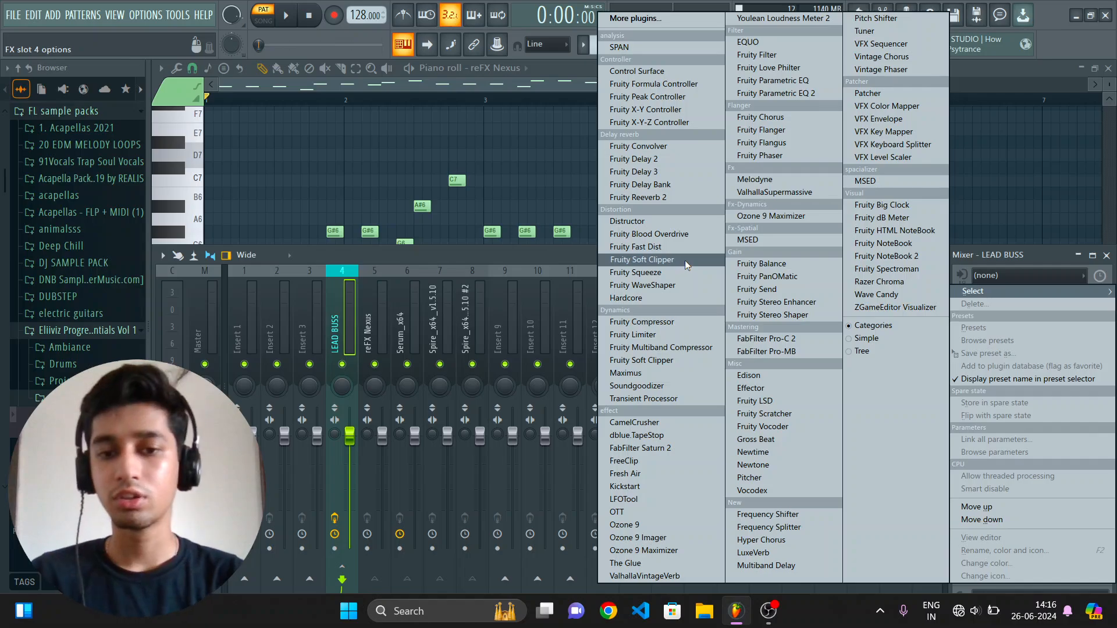
click(672, 424)
click(313, 224)
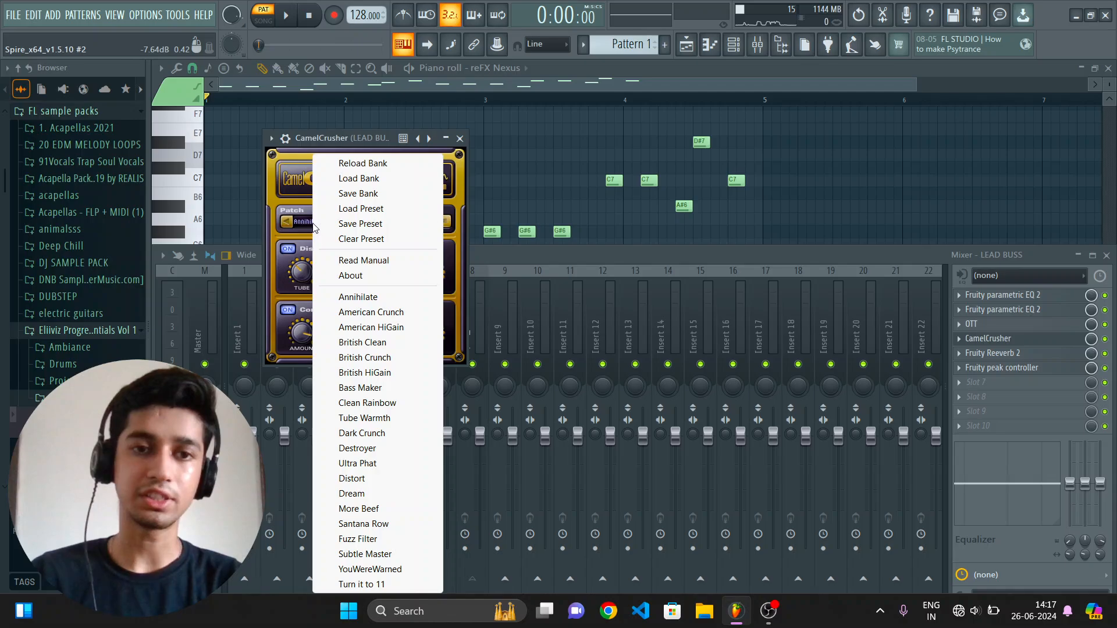
click(391, 343)
click(460, 138)
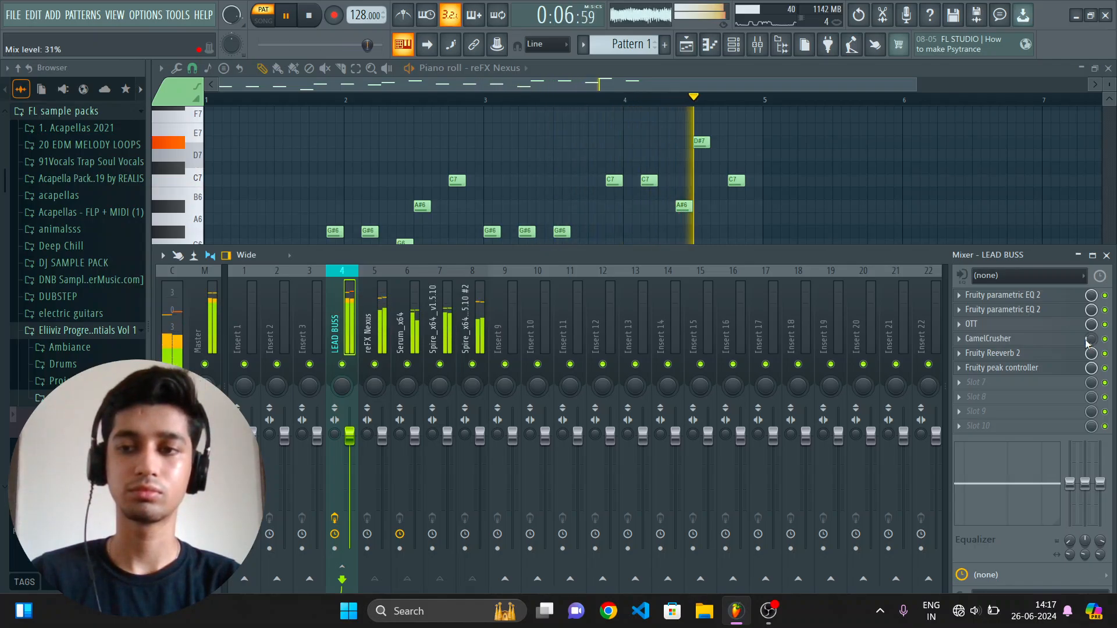
Reduce CamelCrusher's mix level to about 31% and the LEAD BUSS volume to -5.0 dB, playing the lead to check the balance.
key(space)
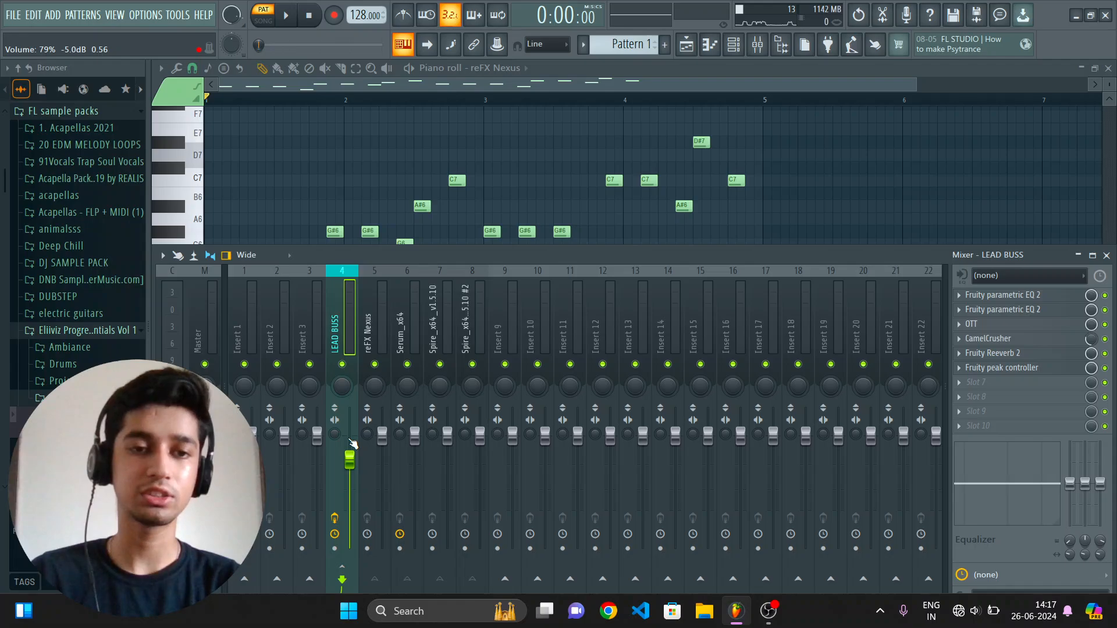
key(space)
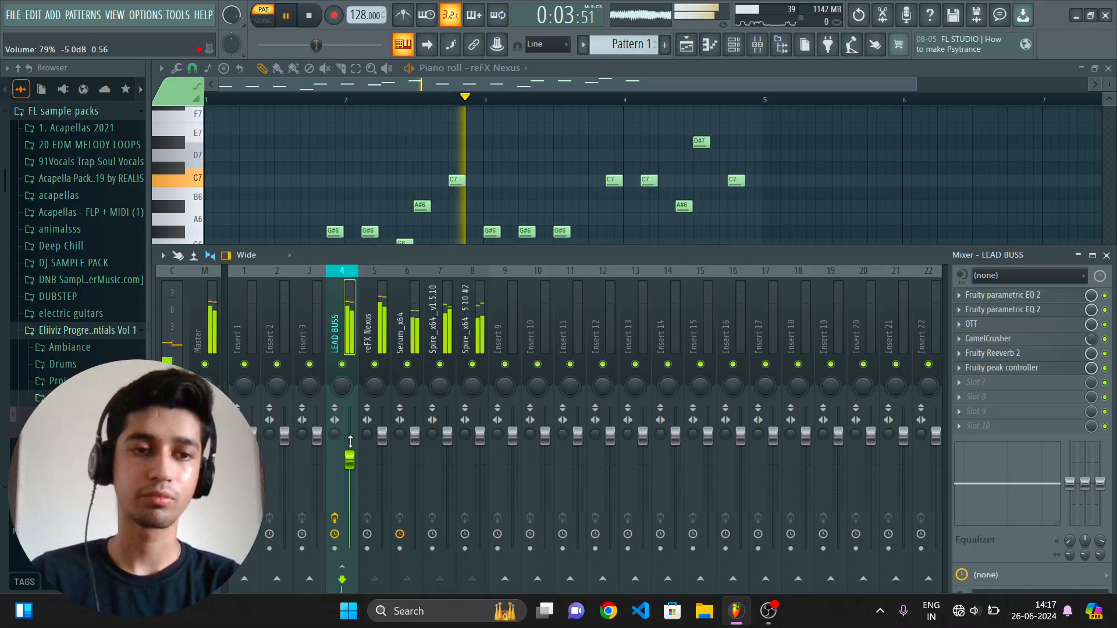
key(space)
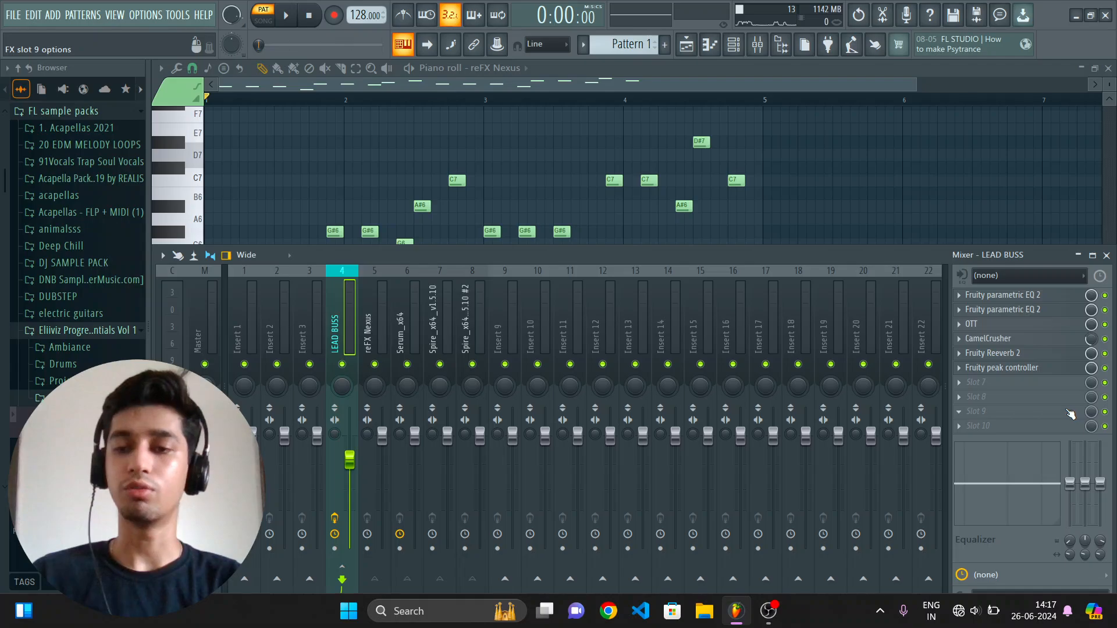
key(space)
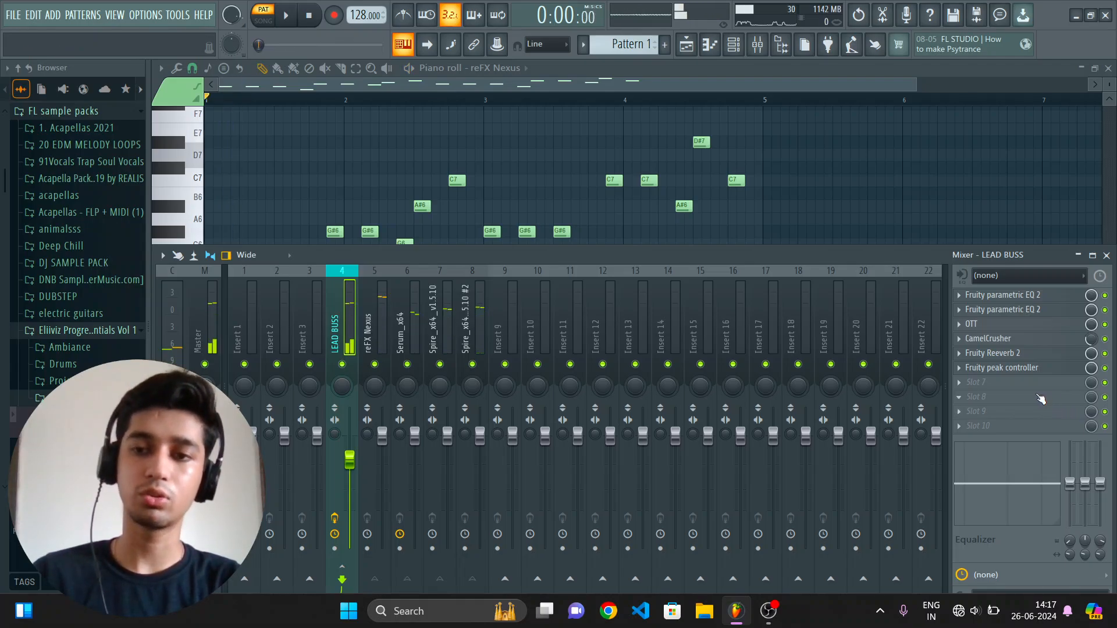
Add Kickstart to effect slot 10 of LEAD BUSS with its mix at about 58%, and play the lead to hear the pumping.
click(992, 428)
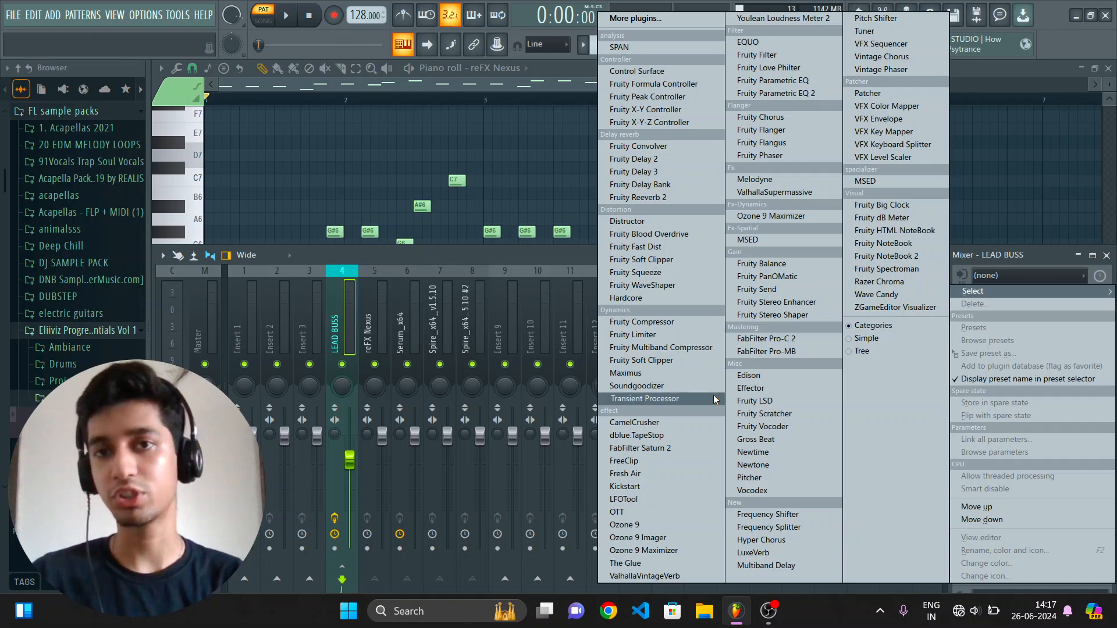
click(675, 484)
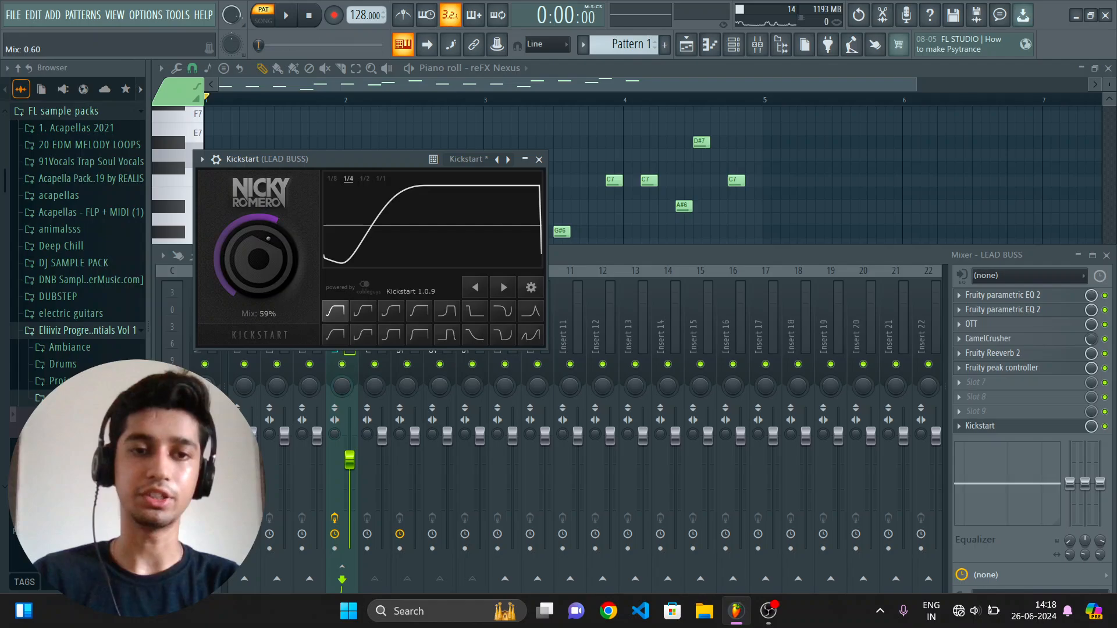
key(space)
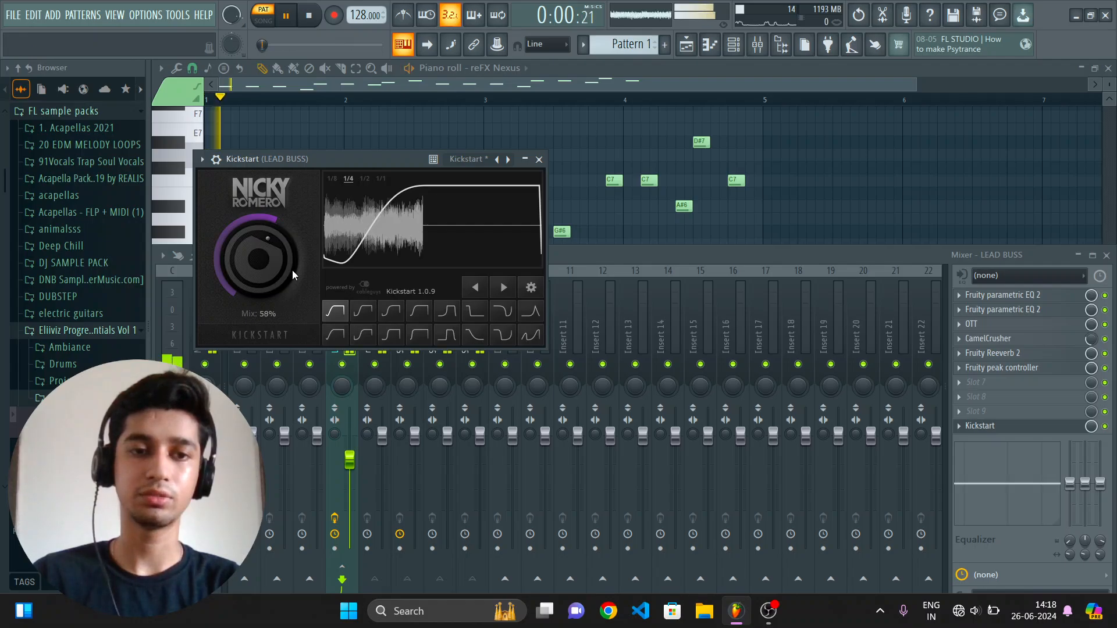
click(539, 159)
key(space)
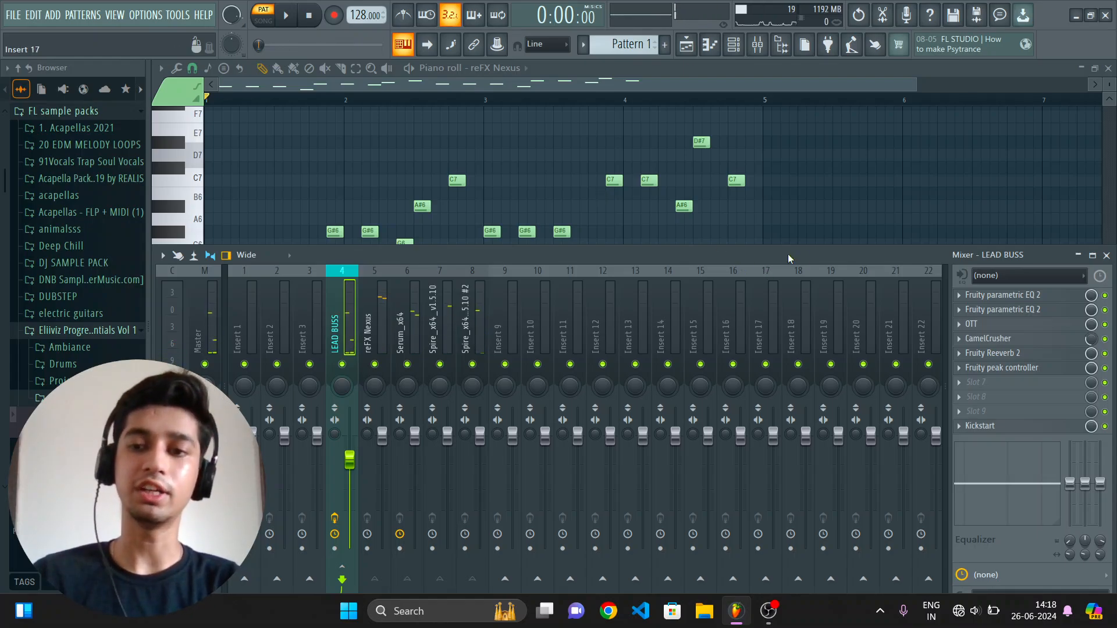
Add FabFilter Pro-C 2 to effect slot 7 of LEAD BUSS and move its window higher for full view.
click(1014, 389)
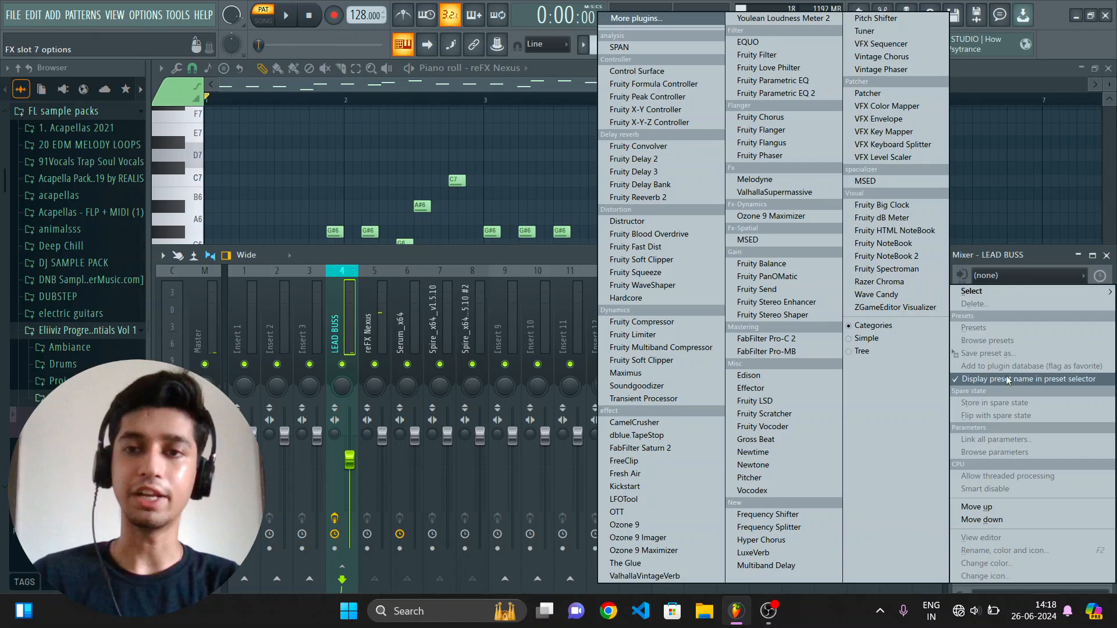
click(787, 344)
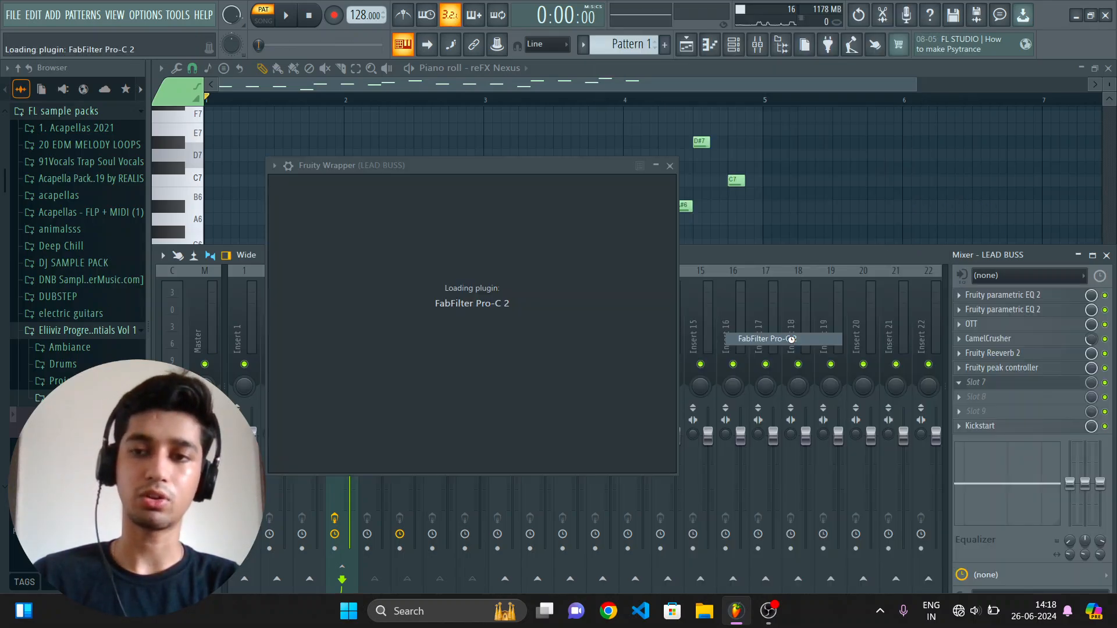
drag(538, 166, 520, 125)
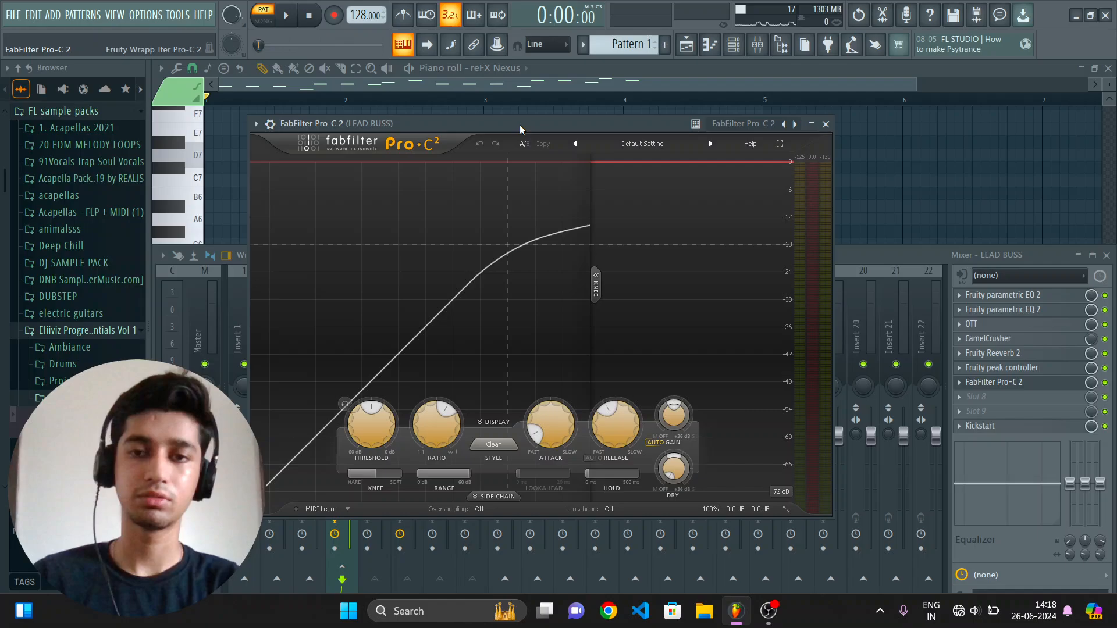
Try a low Pro-C 2 ratio of about 1.22:1 while playing the lead.
key(space)
drag(431, 425, 411, 484)
key(space)
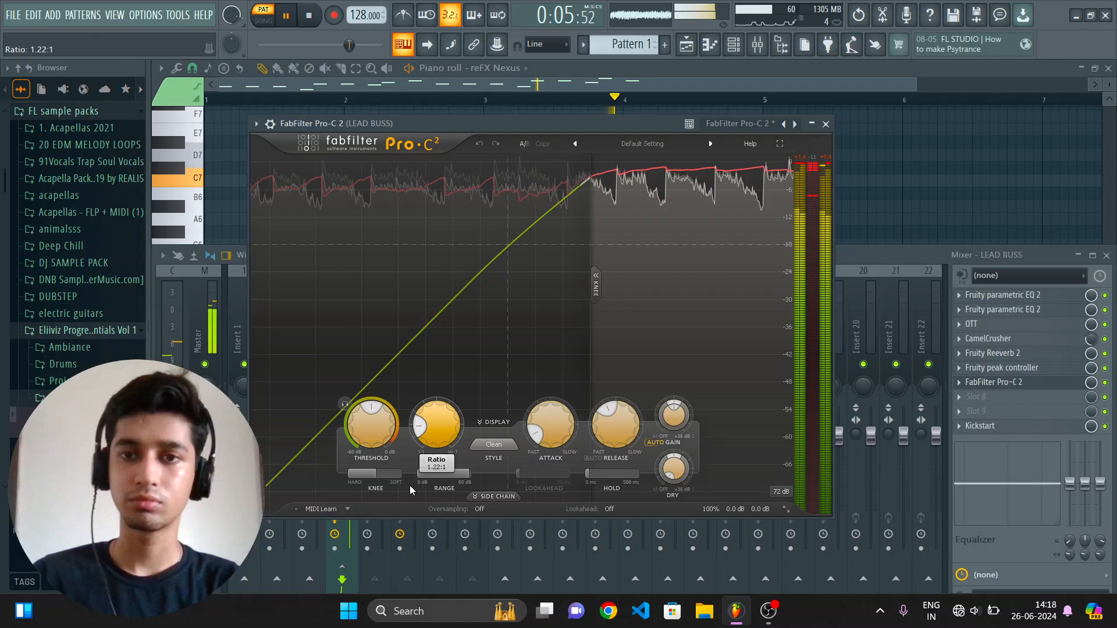
key(space)
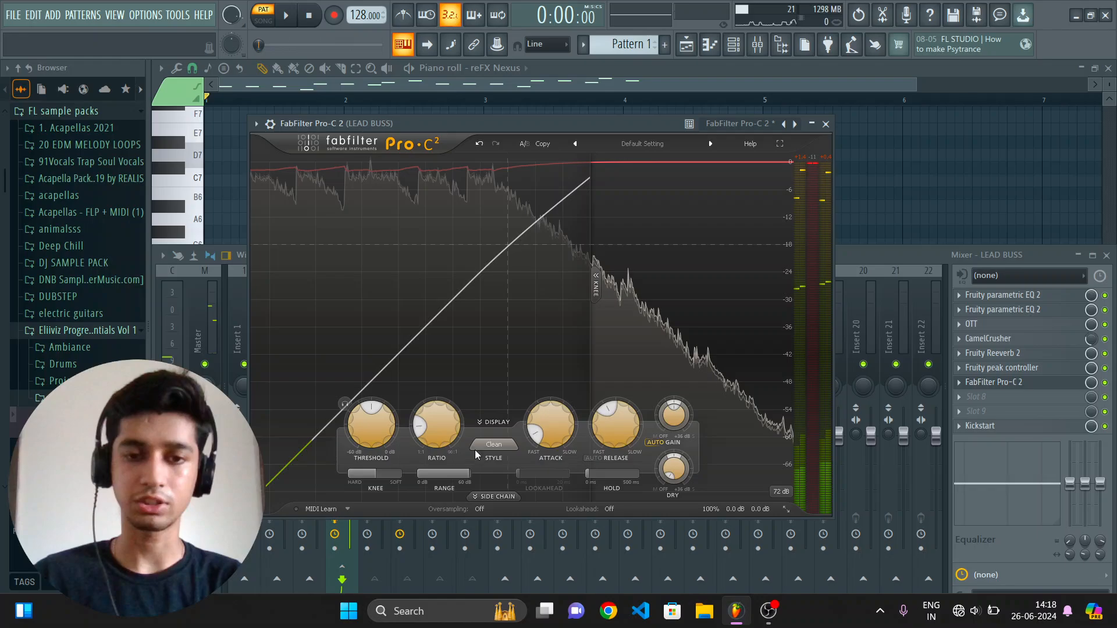
Raise the Pro-C 2 ratio, turn auto gain off, and set the attack to 0.005 ms and the release to 10.0 ms.
mouse_move(447, 437)
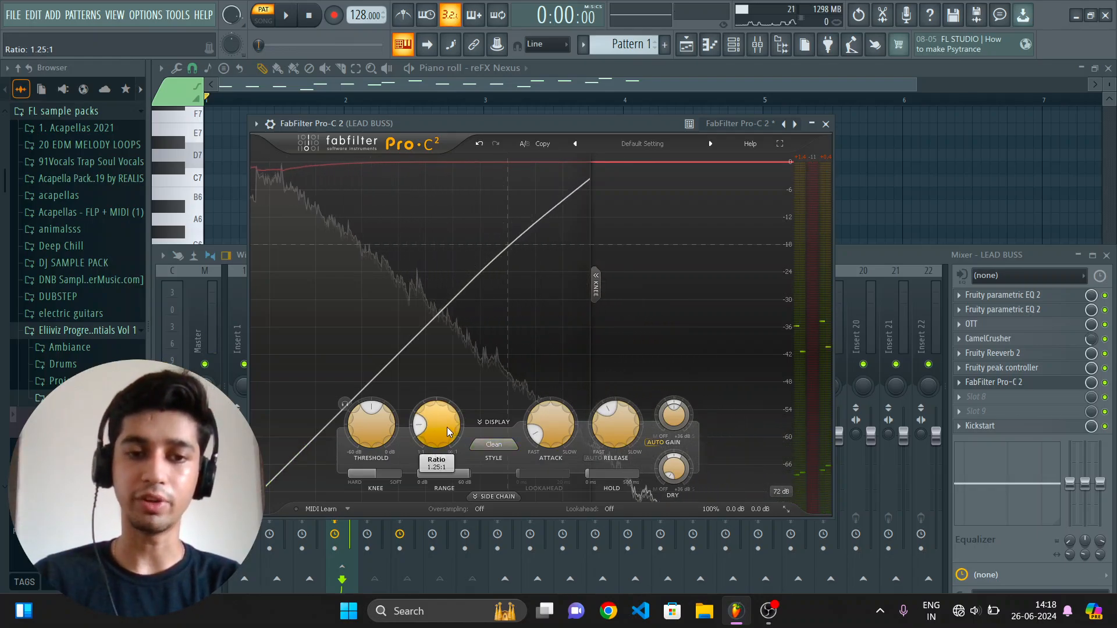
drag(447, 436, 448, 415)
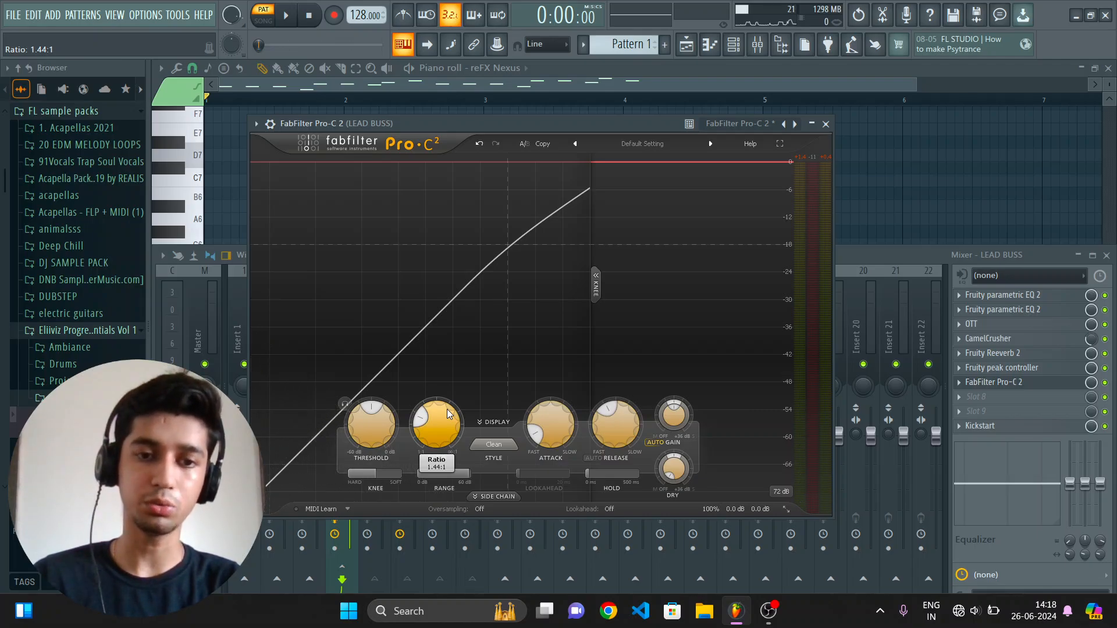
drag(430, 378, 430, 359)
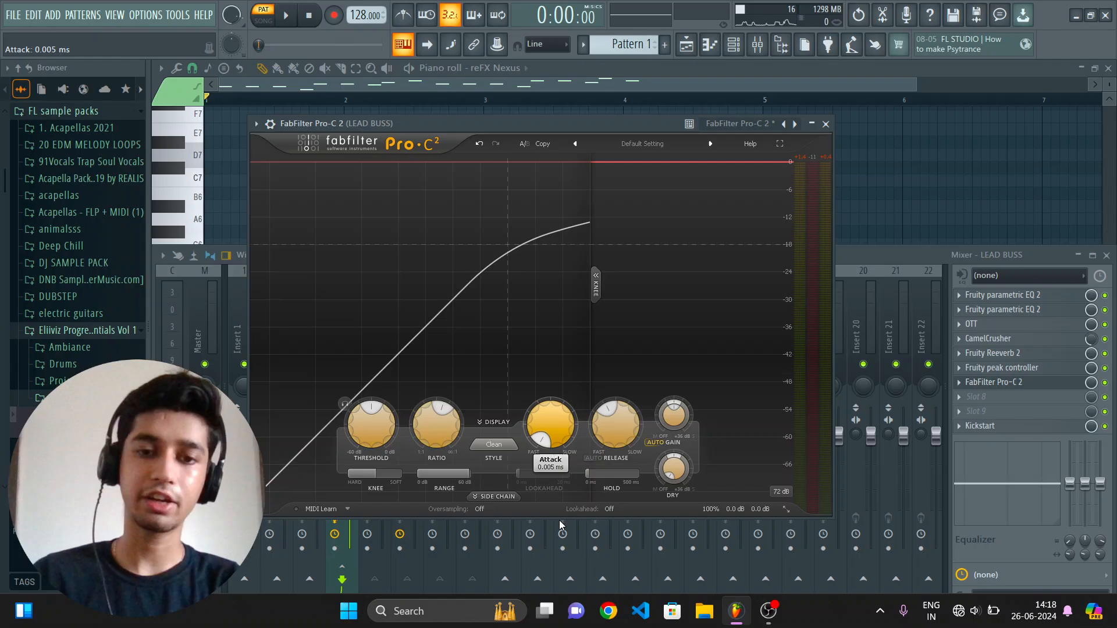
mouse_move(621, 418)
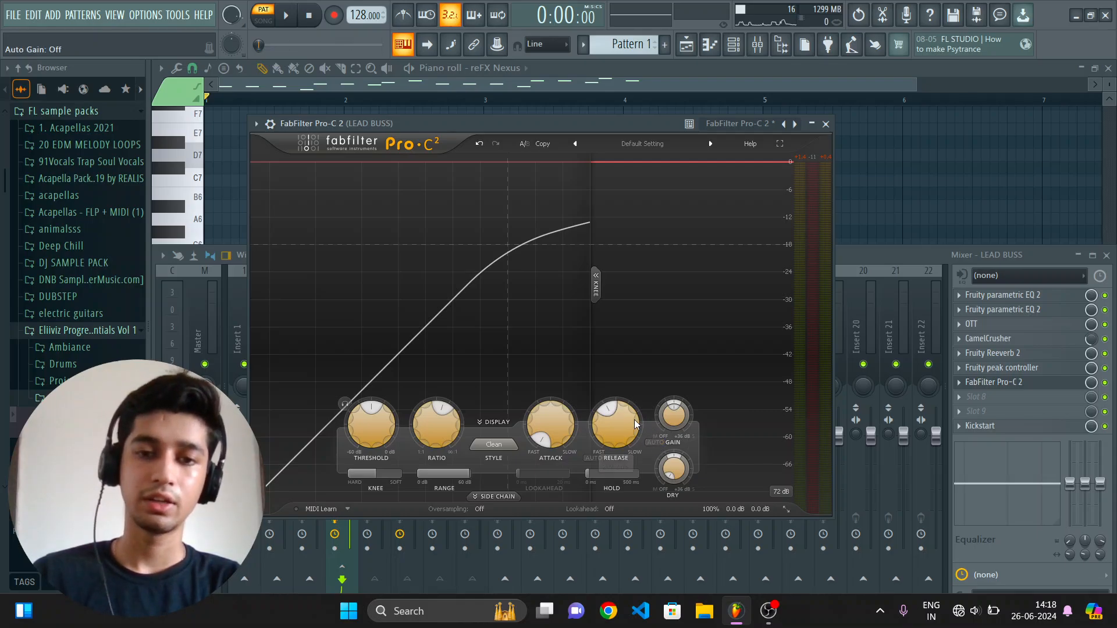
drag(620, 421, 621, 449)
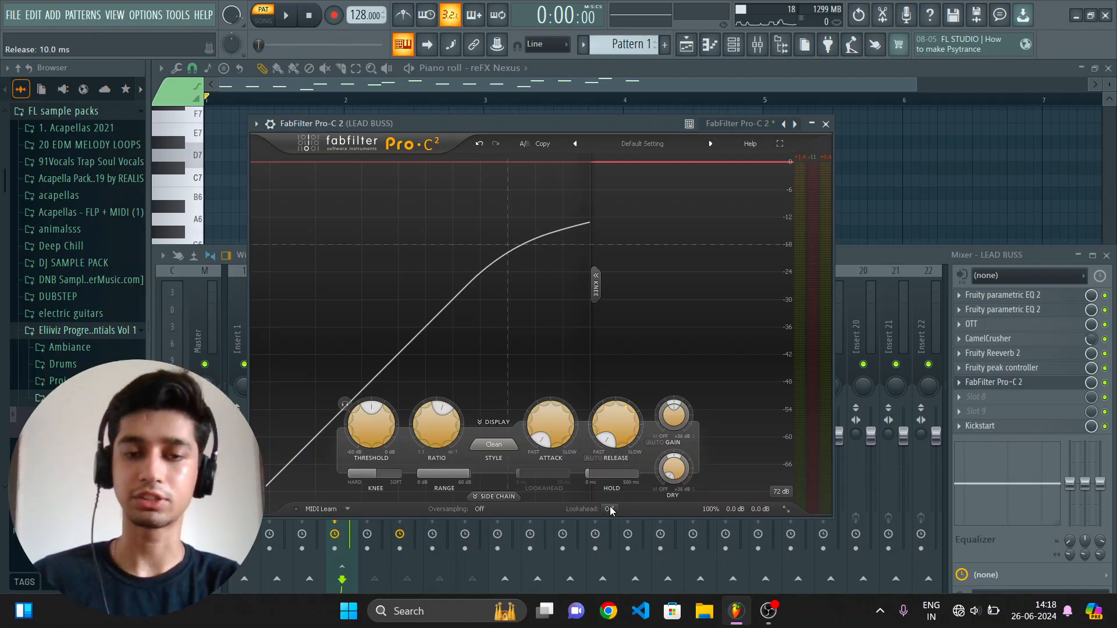
Set the Pro-C 2 threshold to about -4.66 dB while playing the lead to judge the compression.
key(space)
drag(382, 437, 392, 359)
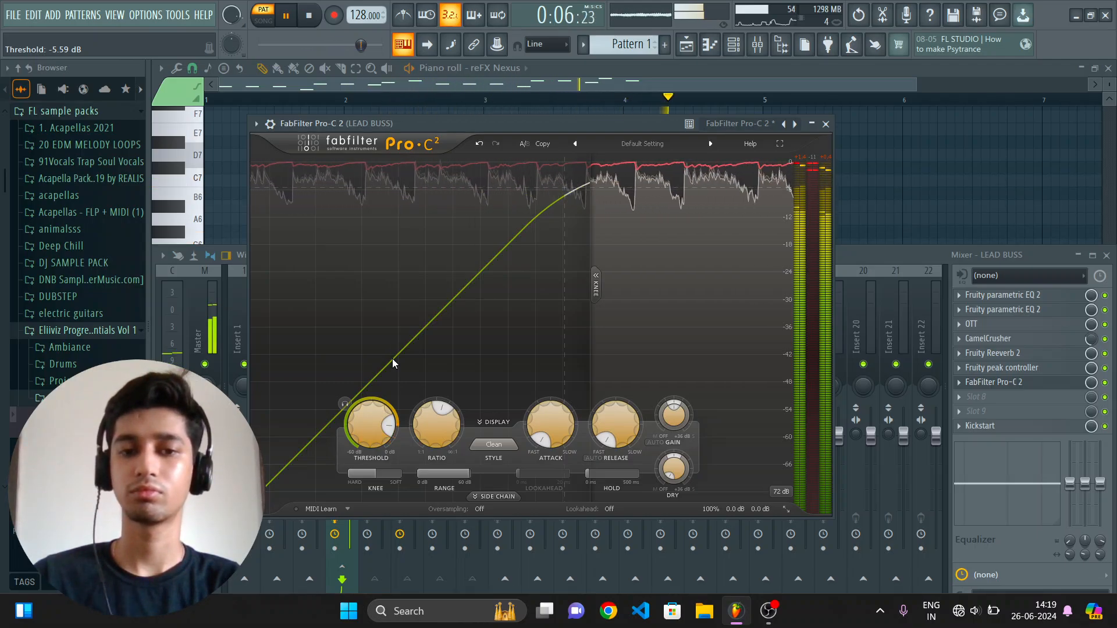
key(space)
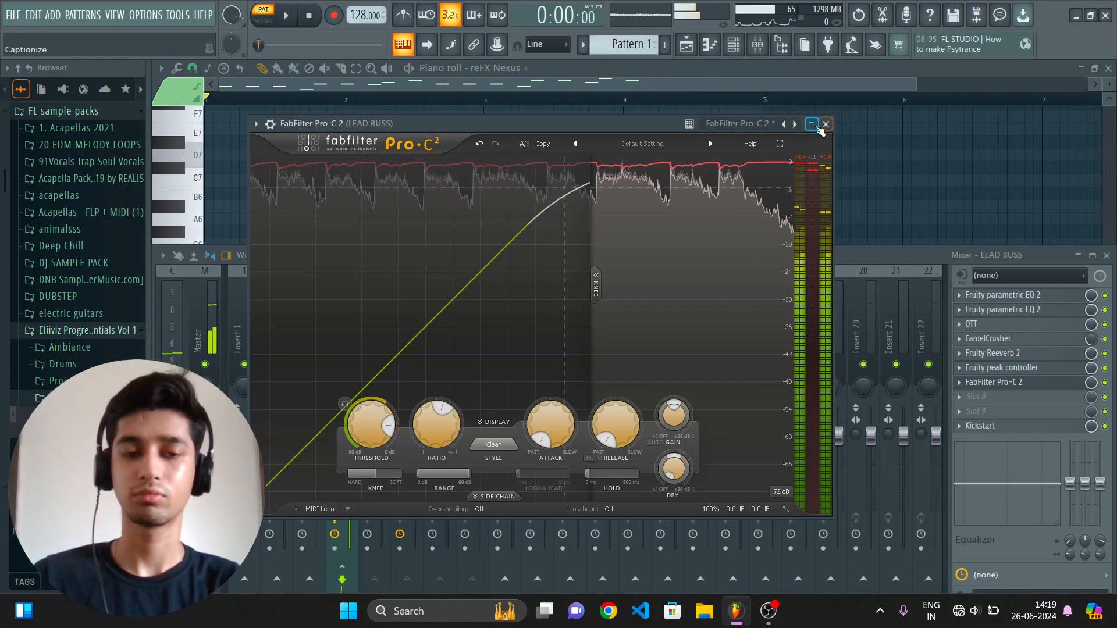
drag(376, 427, 386, 423)
key(space)
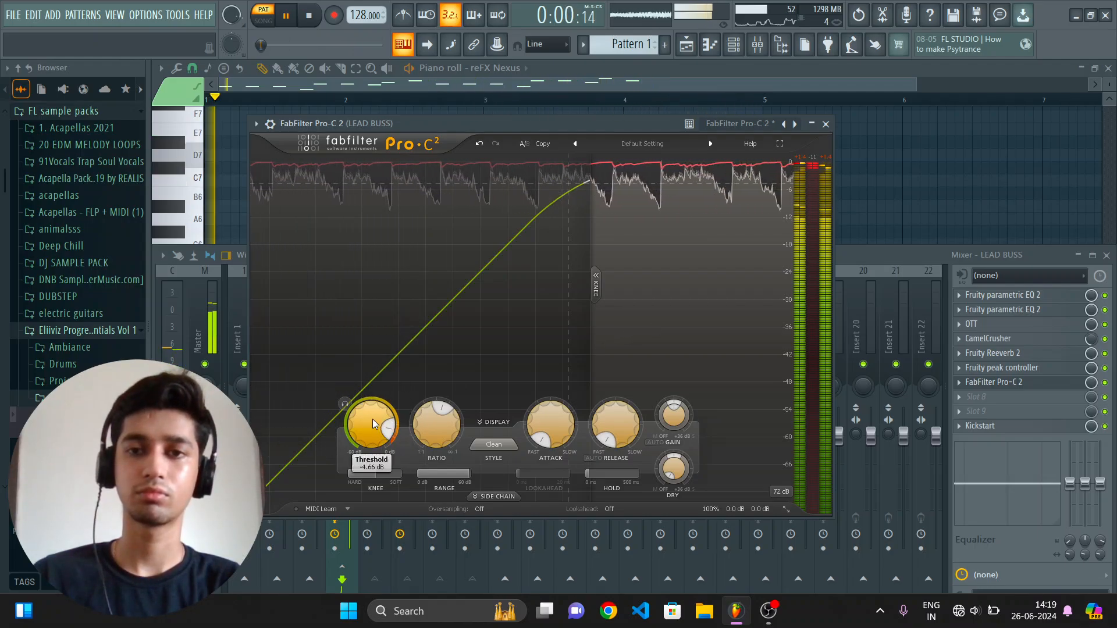
Try a Pro-C 2 threshold of -5.55 dB and play the lead through LEAD BUSS to judge the compression.
drag(373, 424, 369, 429)
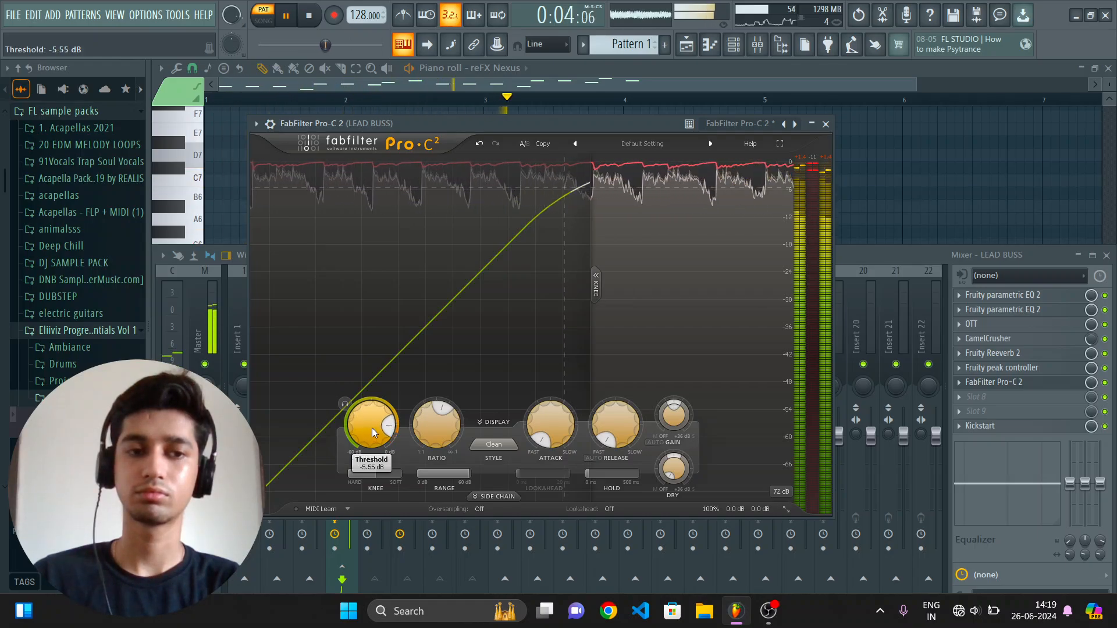
click(826, 124)
key(space)
click(200, 320)
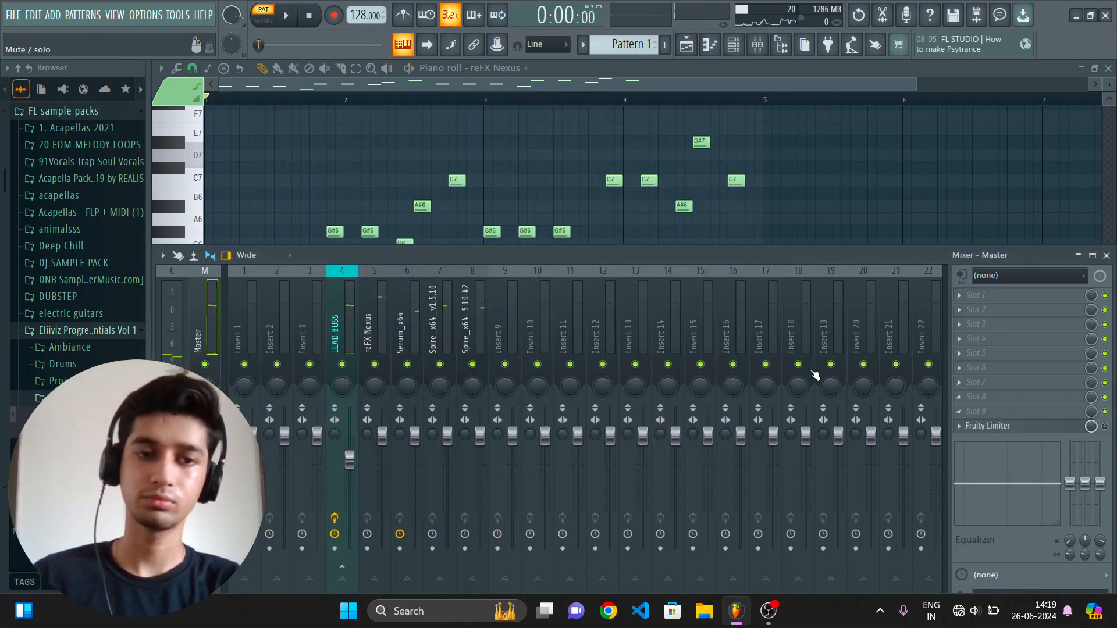
key(space)
click(337, 329)
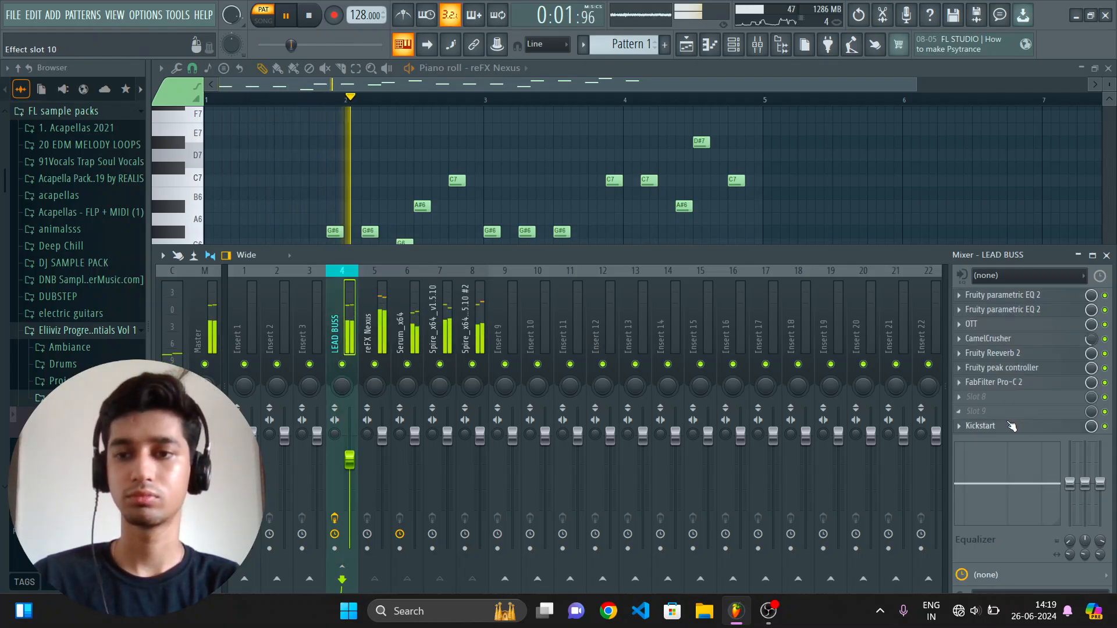
click(1013, 382)
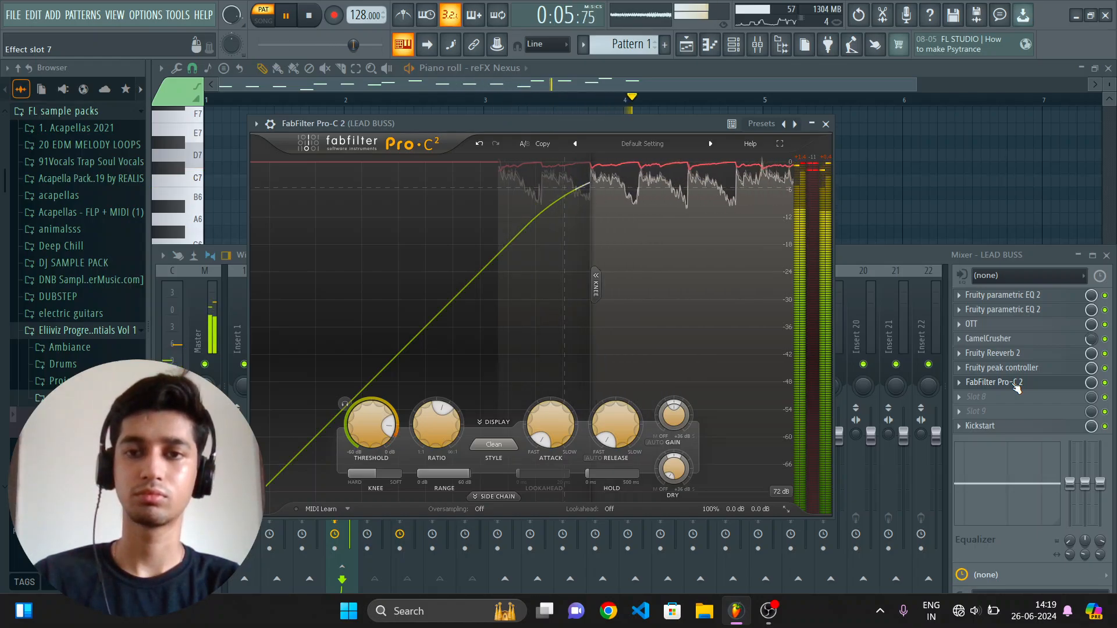
key(space)
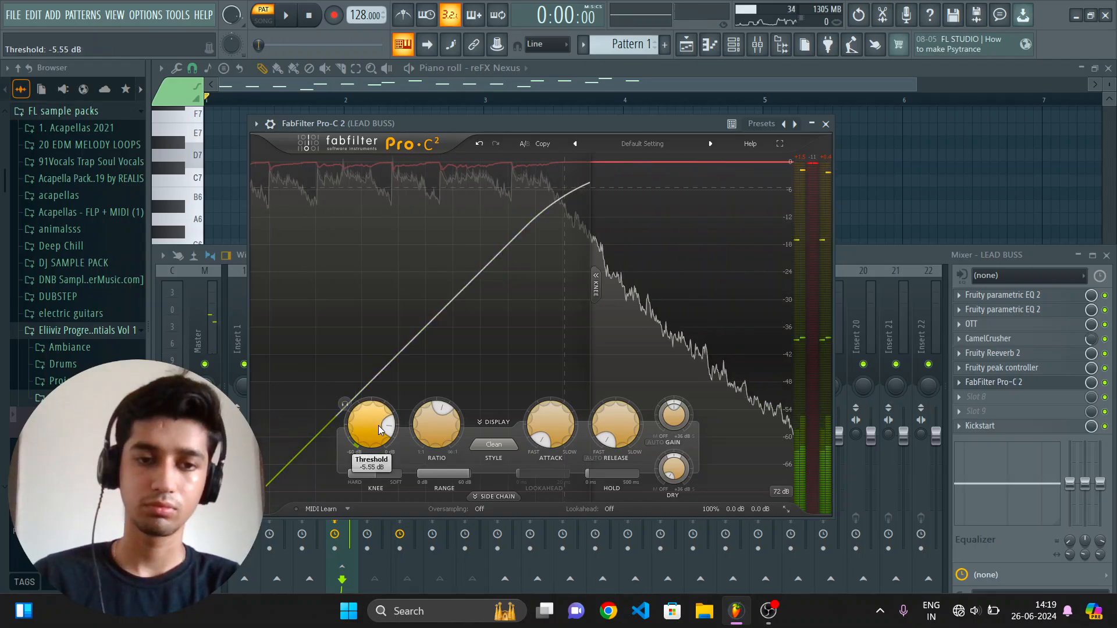
Raise the Pro-C 2 threshold slightly, play the lead to check it, and close the compressor window.
drag(379, 426, 389, 422)
key(space)
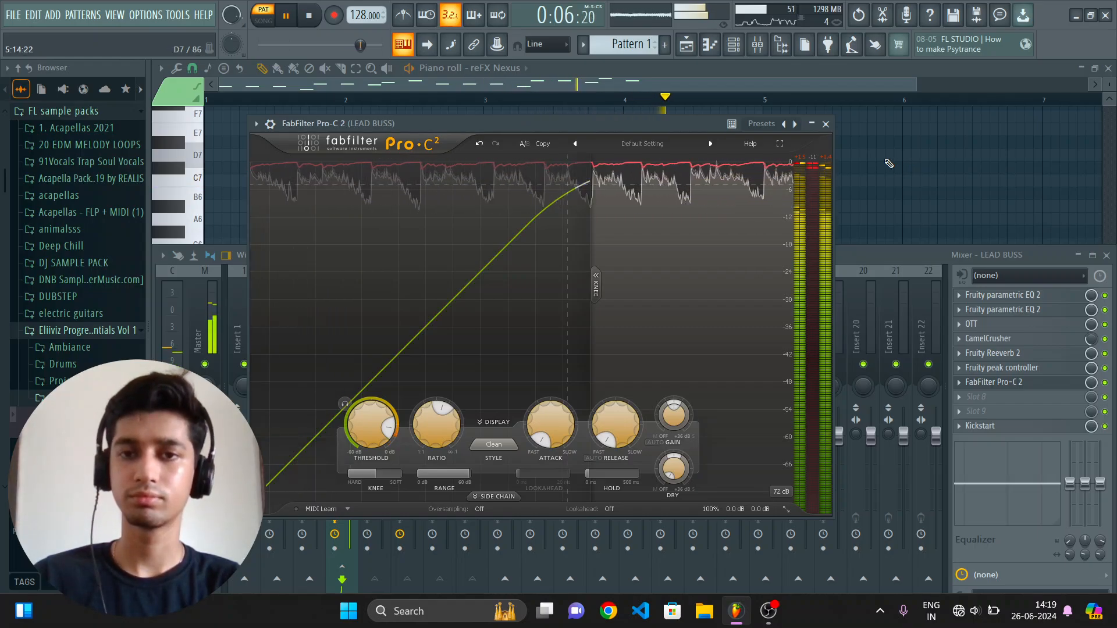
key(space)
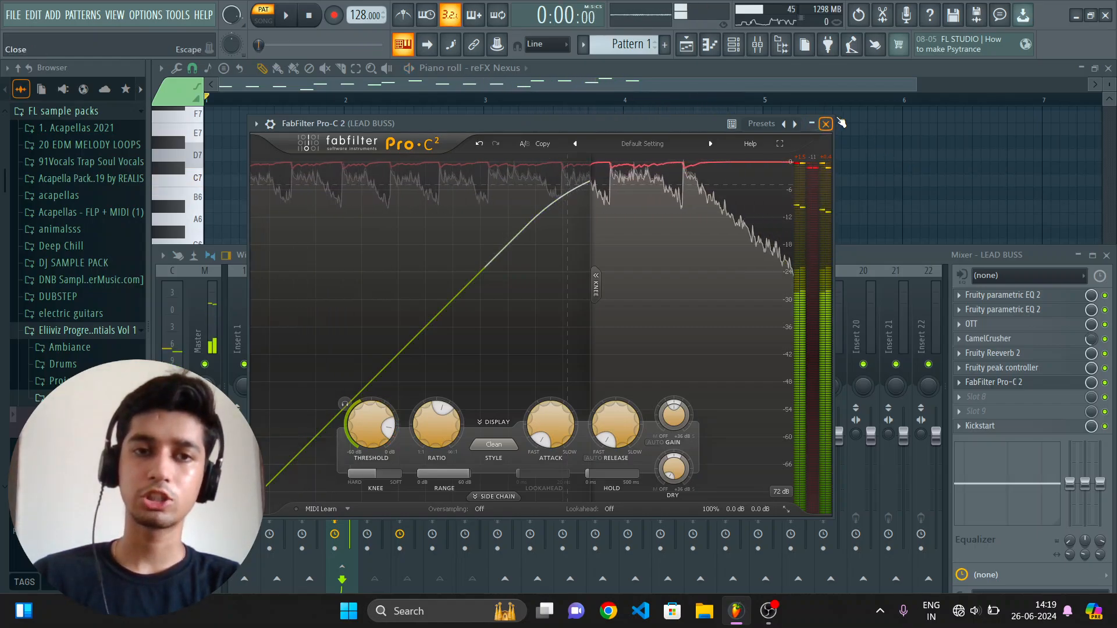
click(826, 124)
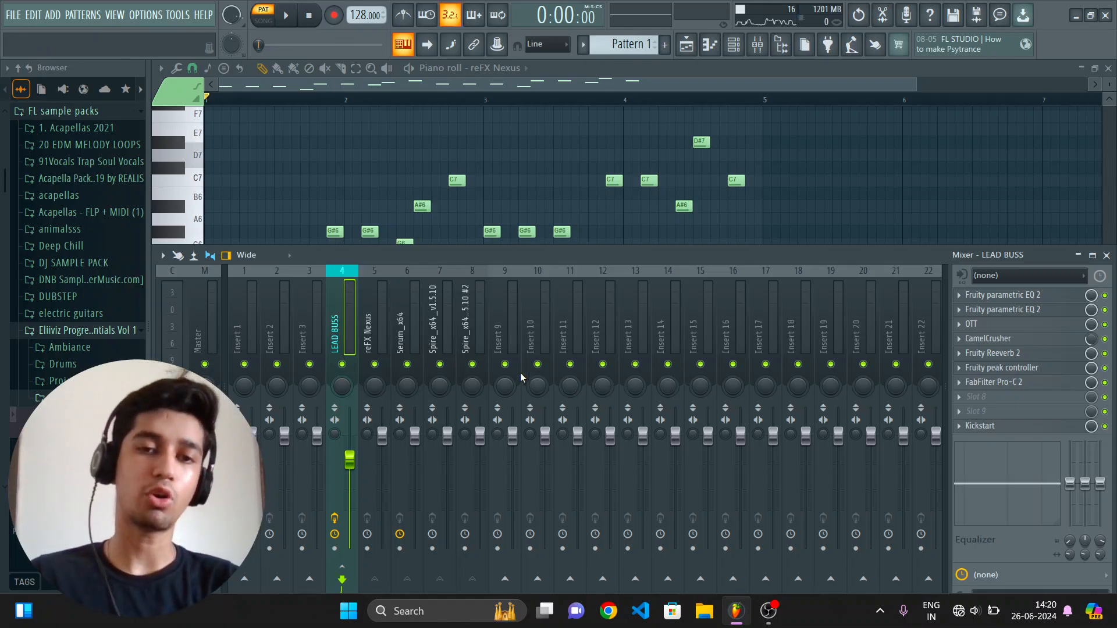
Solo the Serum_x64 layer and the reFX Nexus layer in turn to hear each one separately.
click(375, 336)
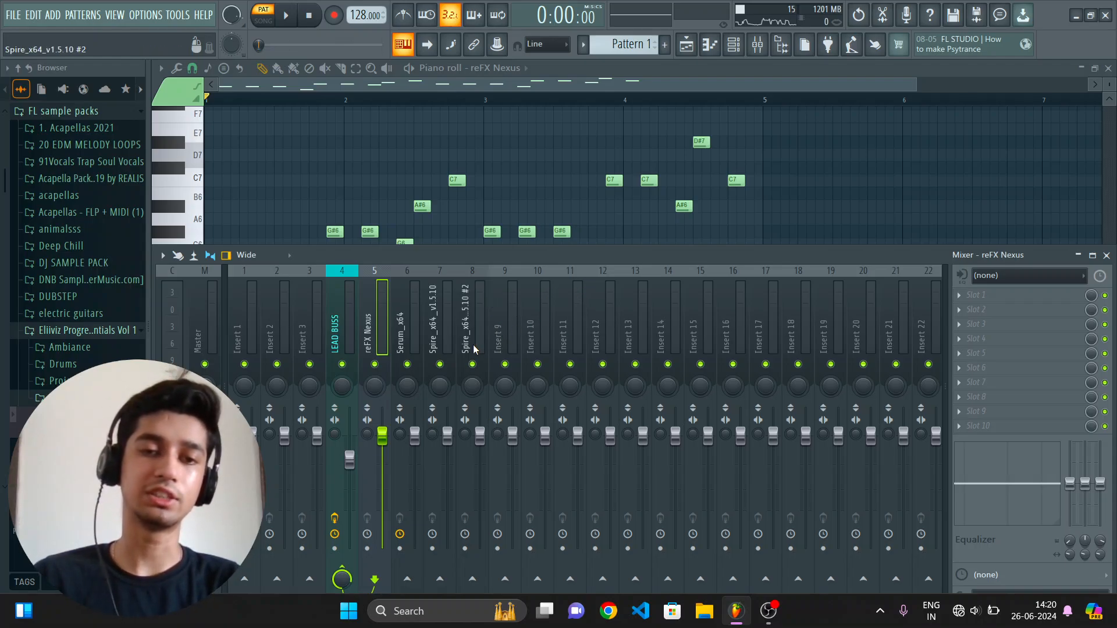
right_click(407, 365)
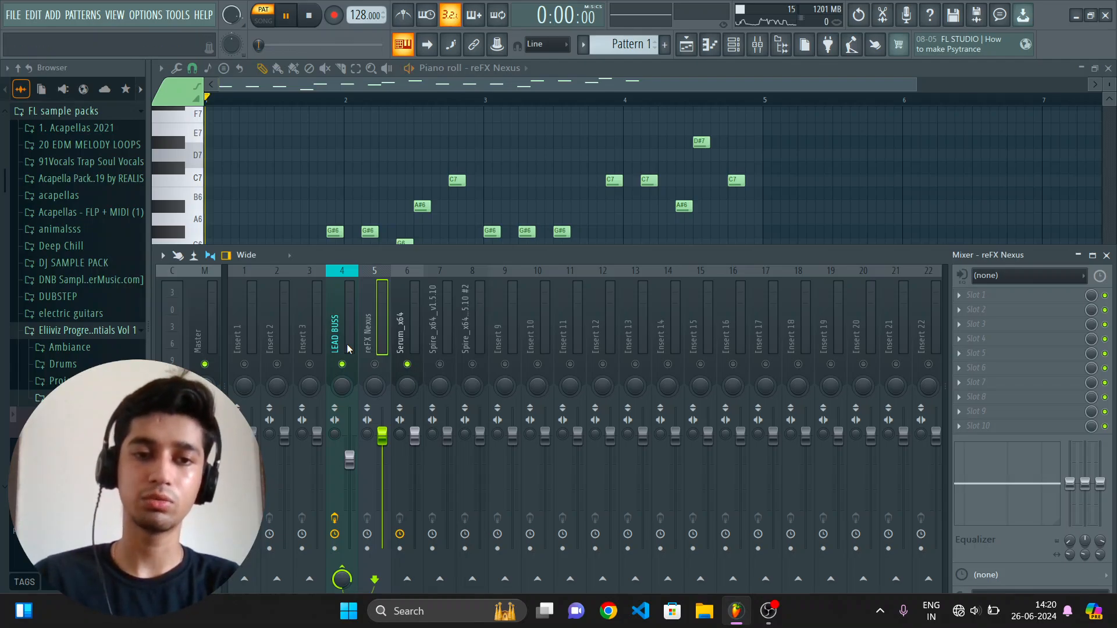
right_click(377, 365)
key(space)
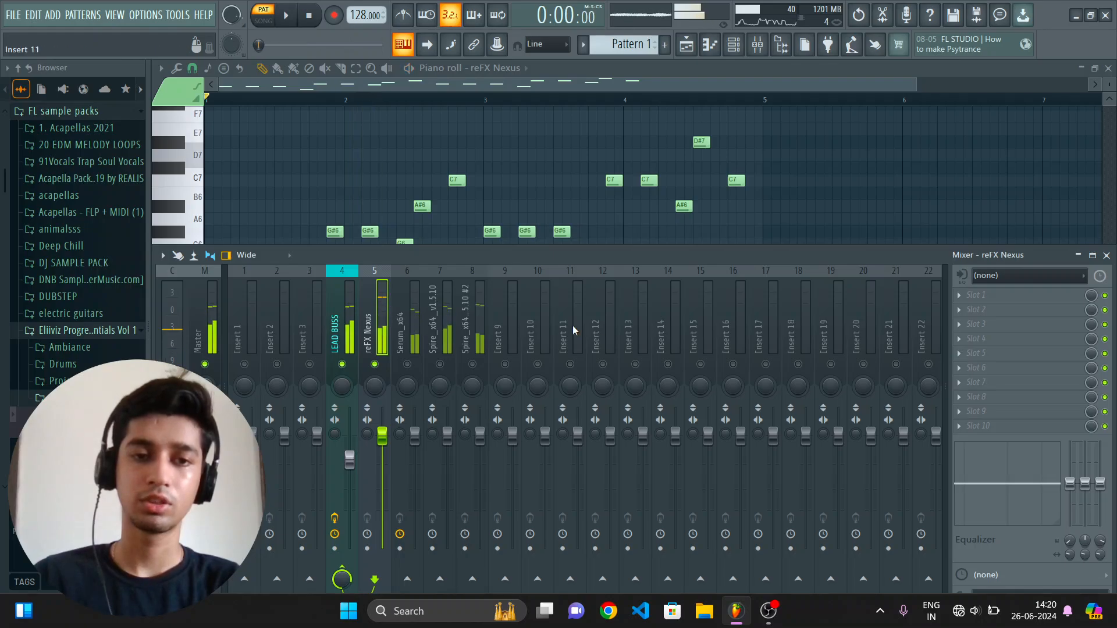
Add Fruity Stereo Enhancer to effect slot 2 of reFX Nexus, set stereo separation to 17% separated, and audition the soloed layer.
click(1001, 314)
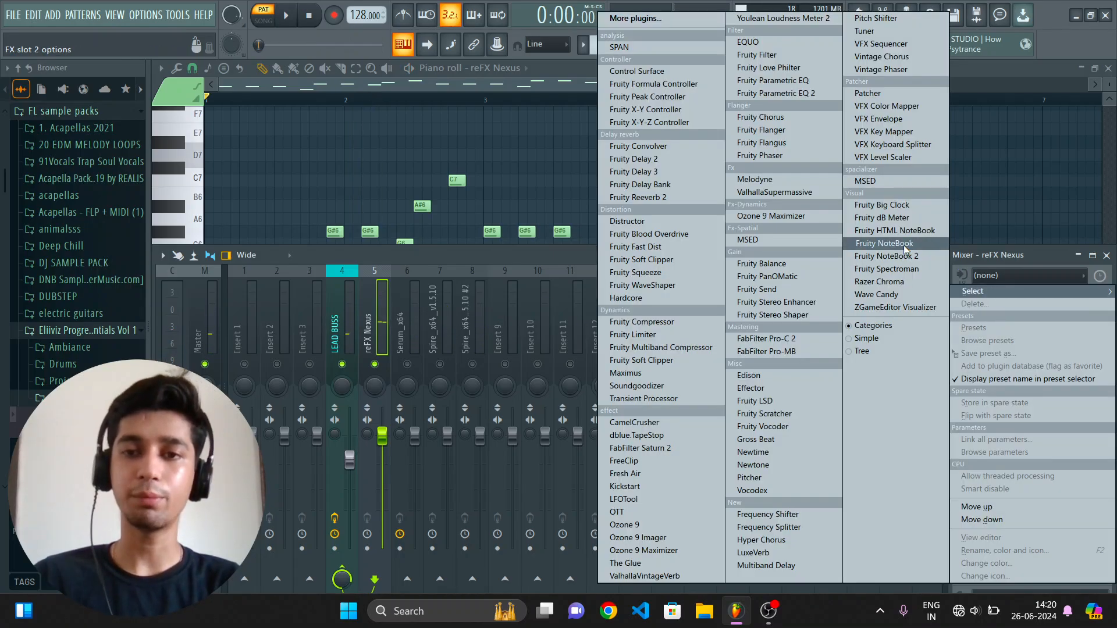
click(807, 305)
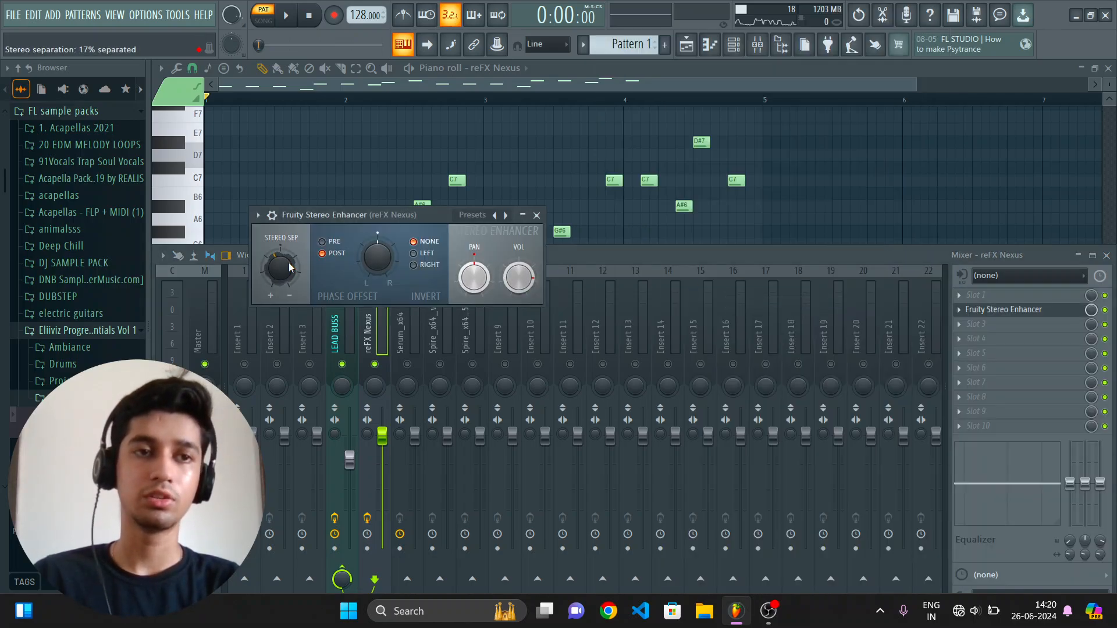
key(space)
click(536, 214)
key(space)
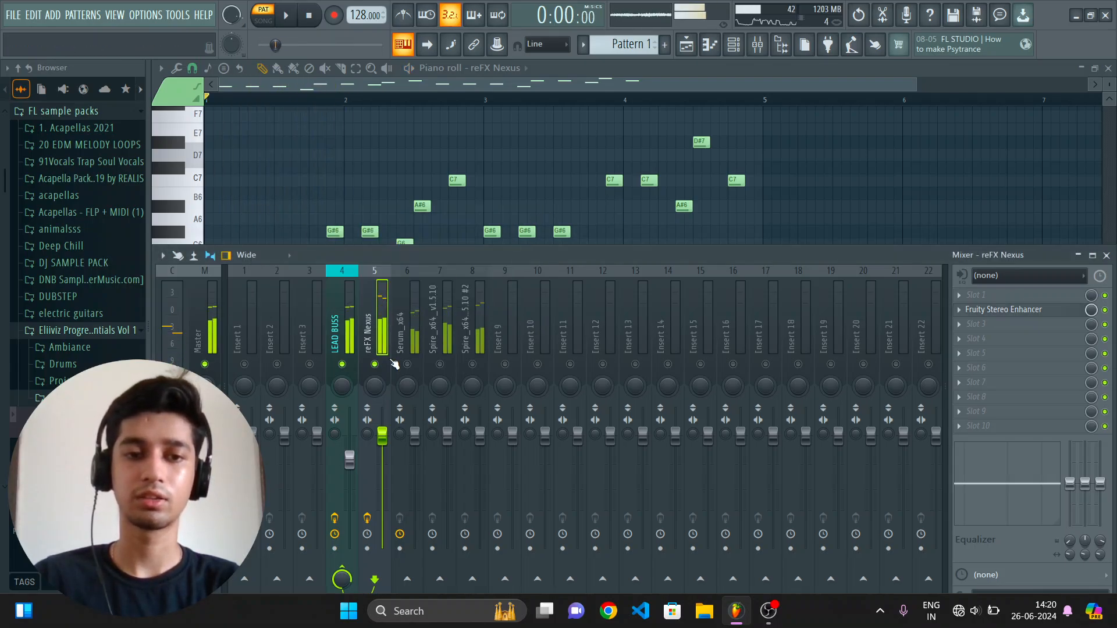
Solo Serum_x64 and the two Spire layers in turn to compare them, and bring all mixer tracks back in.
click(412, 332)
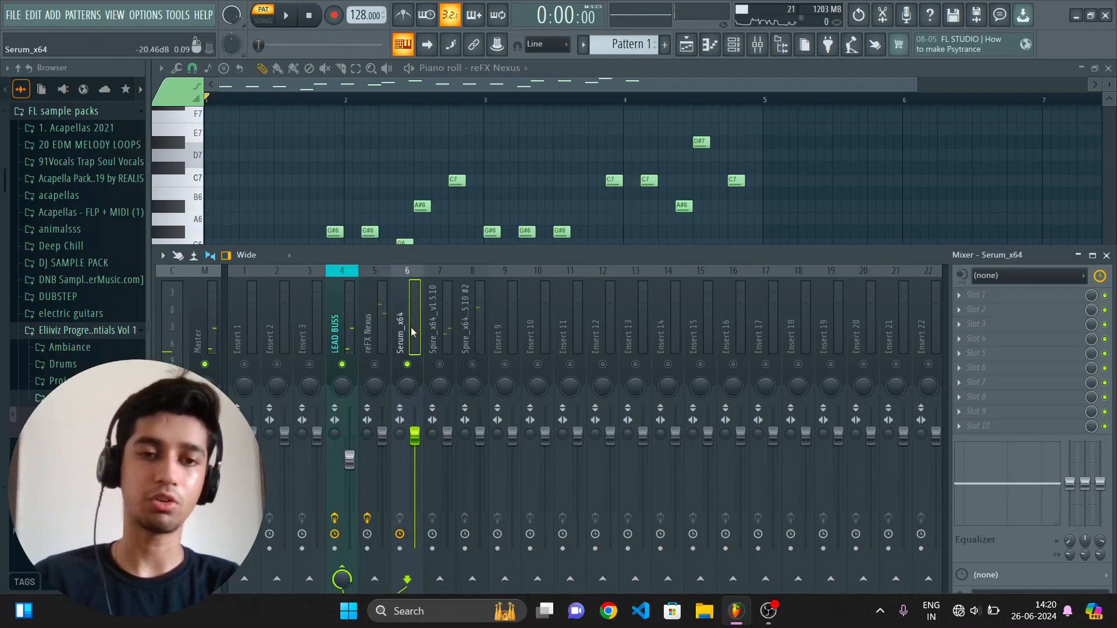
click(443, 369)
key(space)
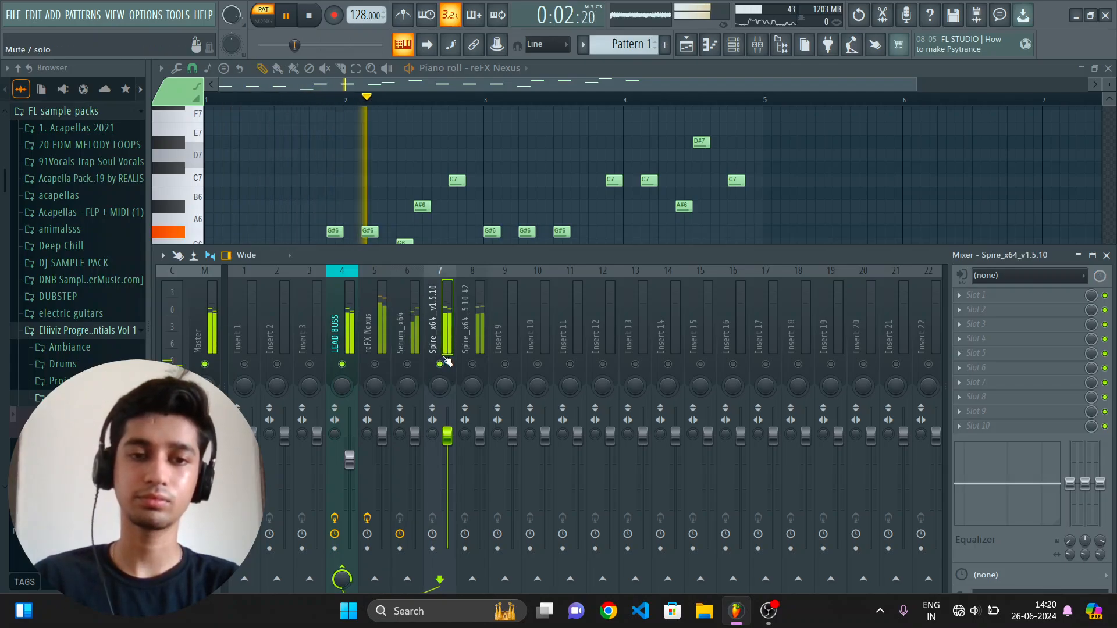
key(space)
right_click(467, 365)
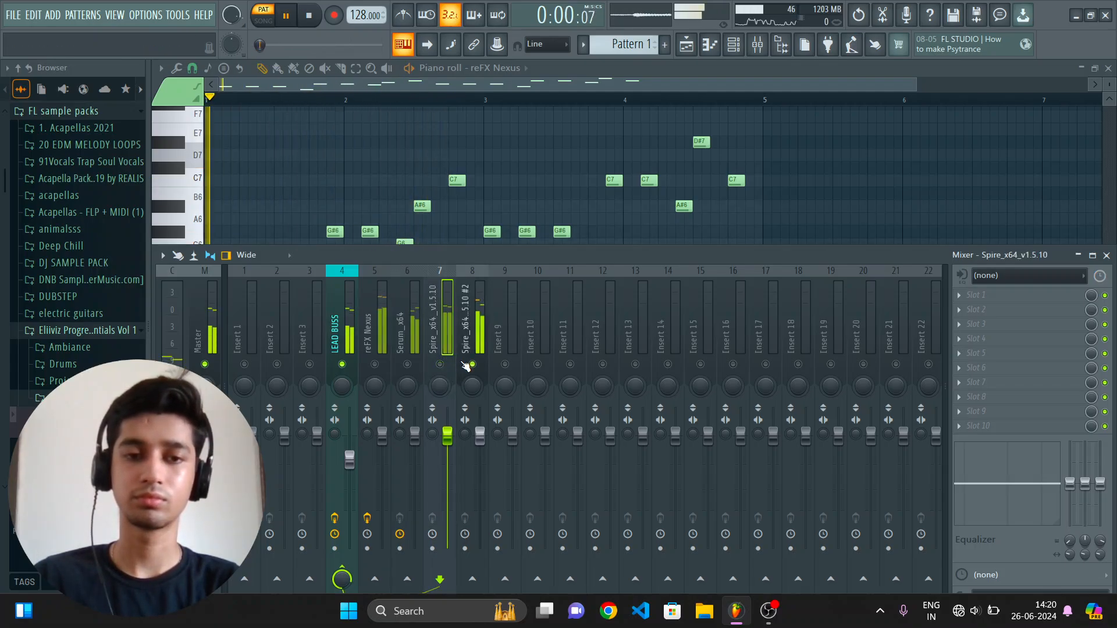
right_click(472, 365)
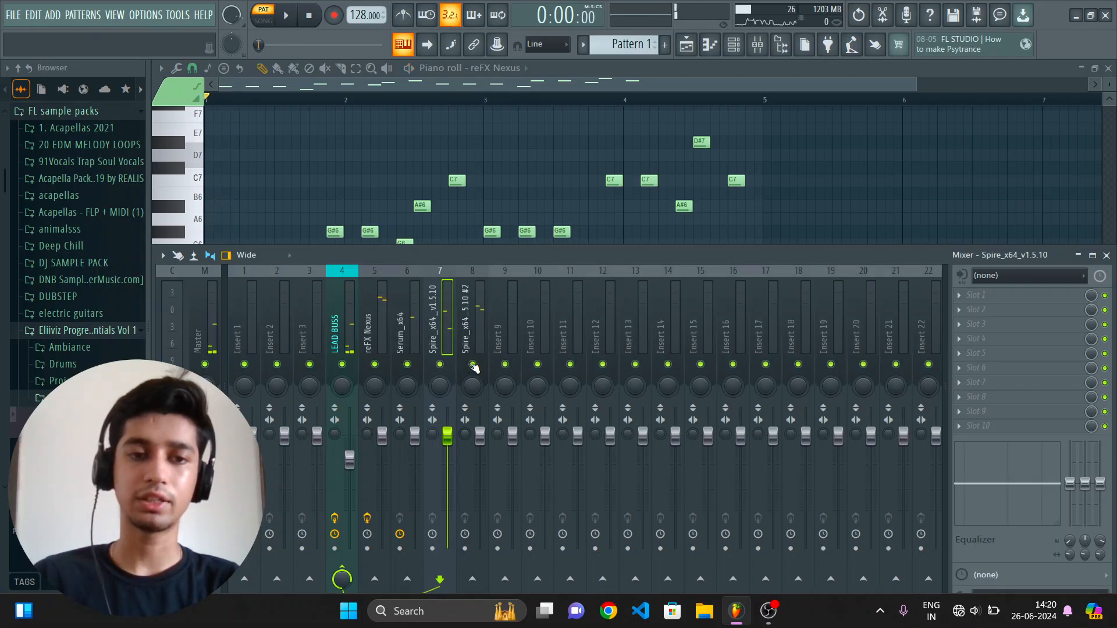
Play the full layered lead with all tracks active and select the LEAD BUSS track.
key(space)
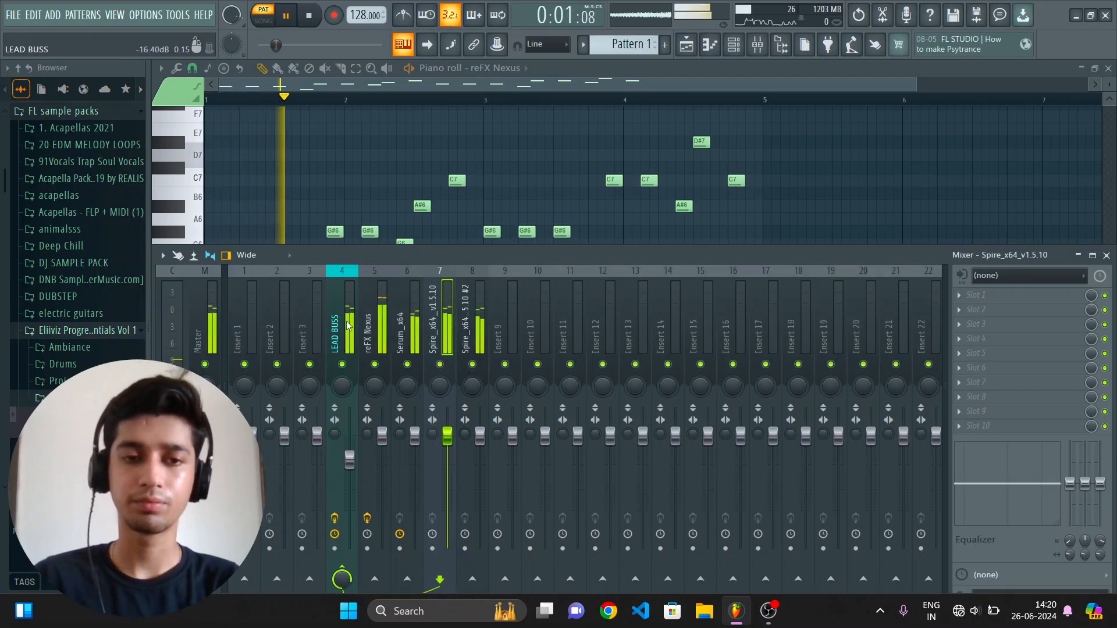
click(347, 326)
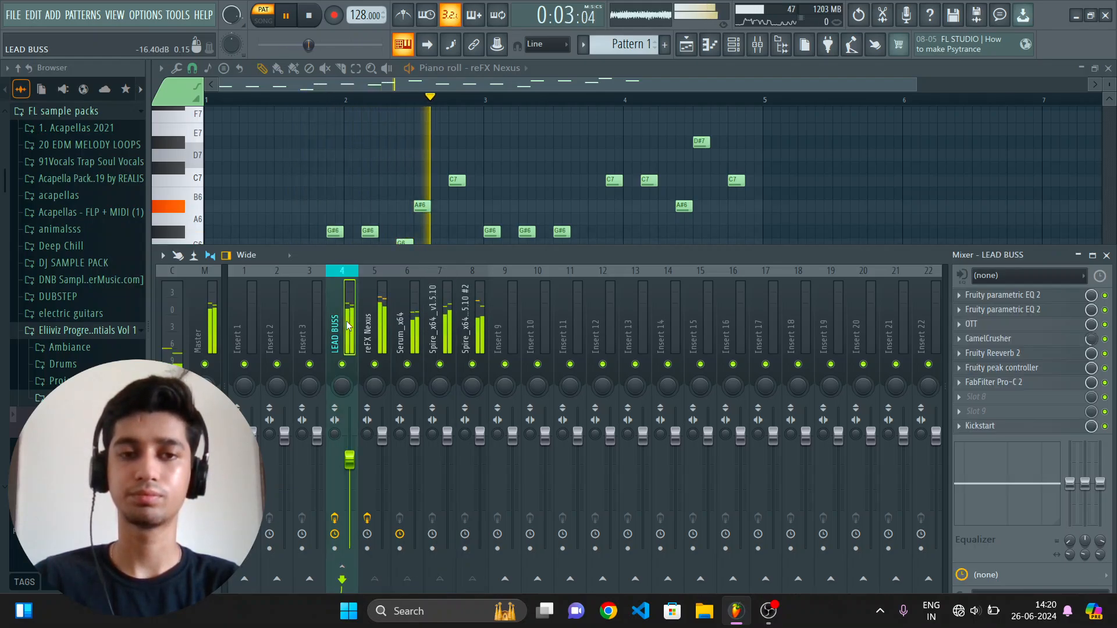
key(space)
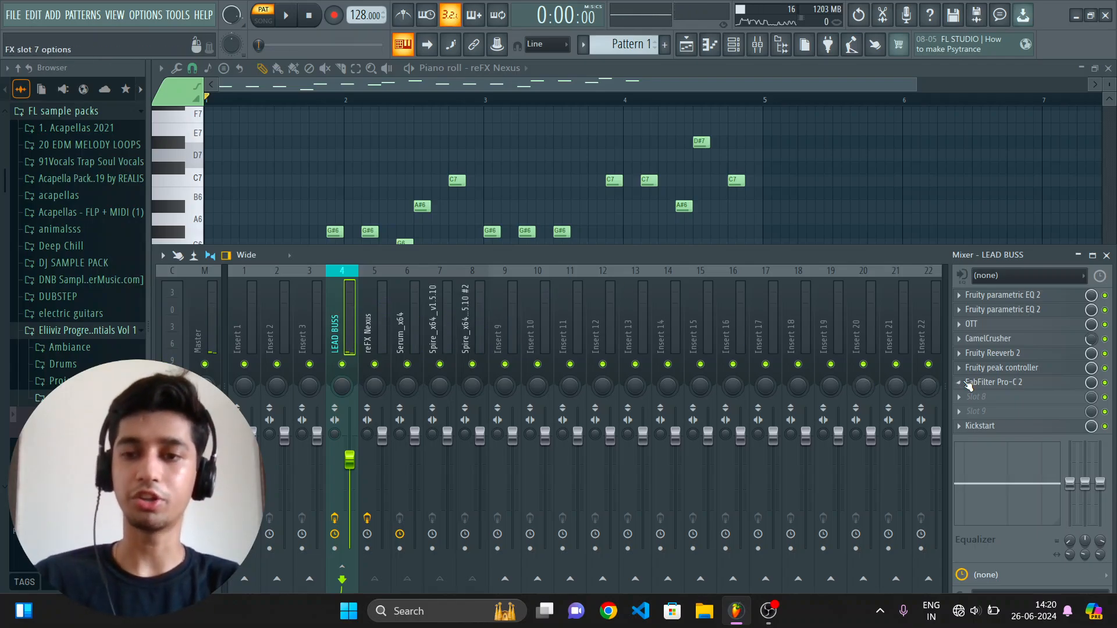
Add Fruity Delay 3 to effect slot 8 of LEAD BUSS, set its time to 2:0, and lower the wet output.
click(995, 402)
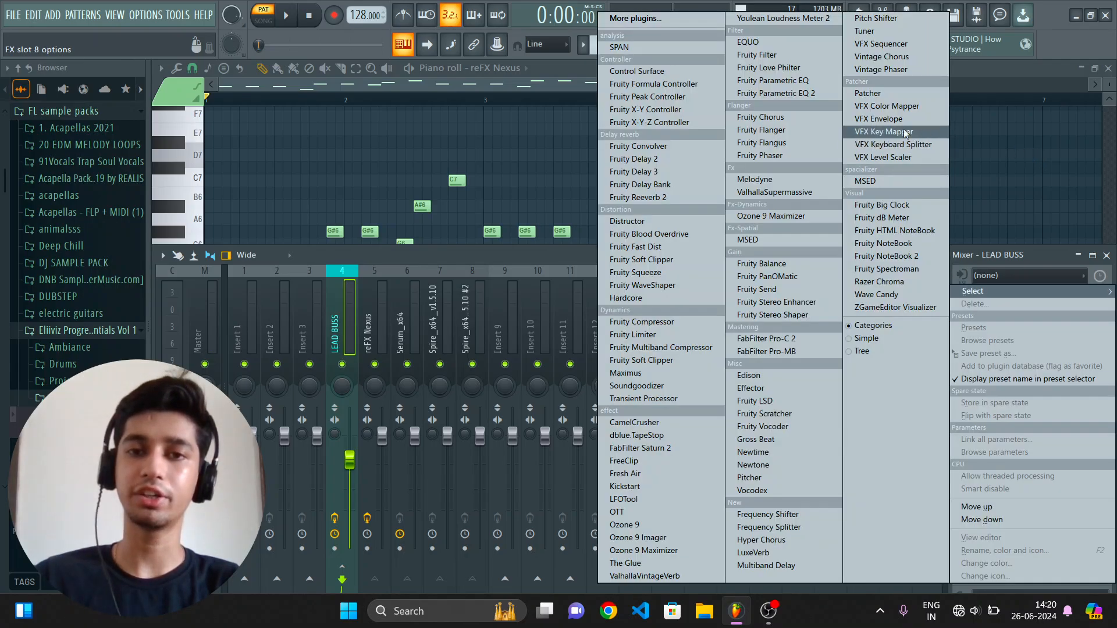
click(634, 171)
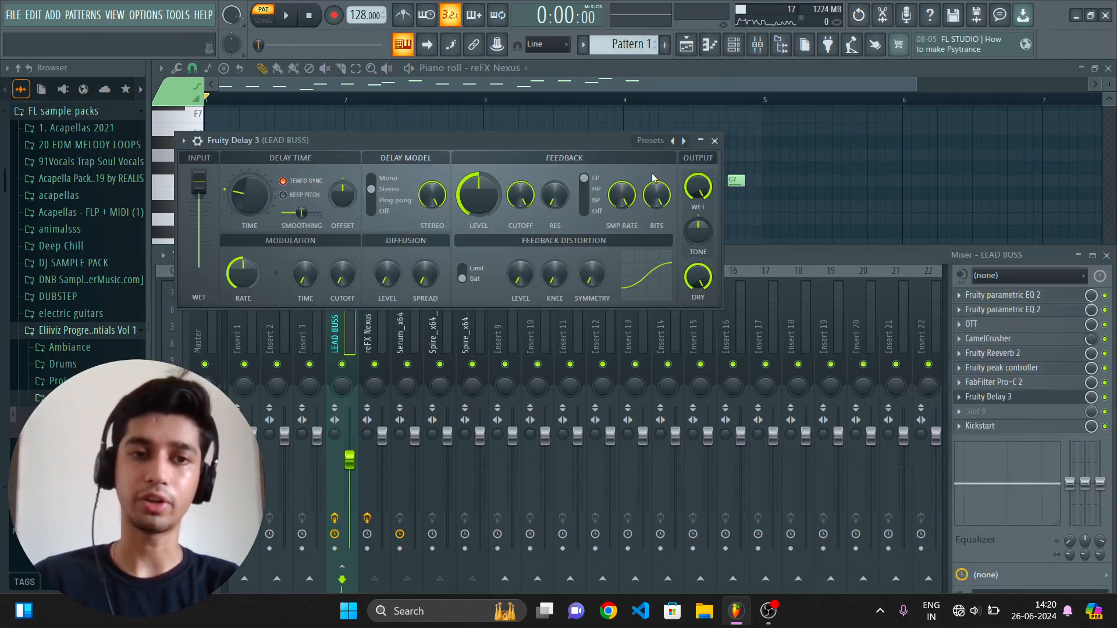
drag(608, 142, 730, 190)
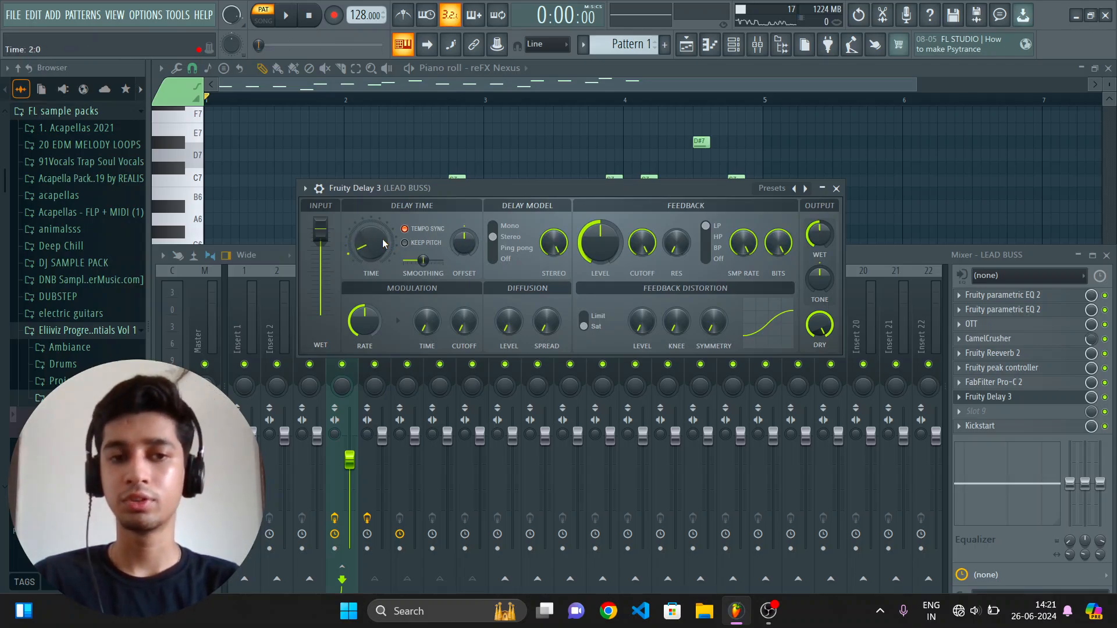
key(space)
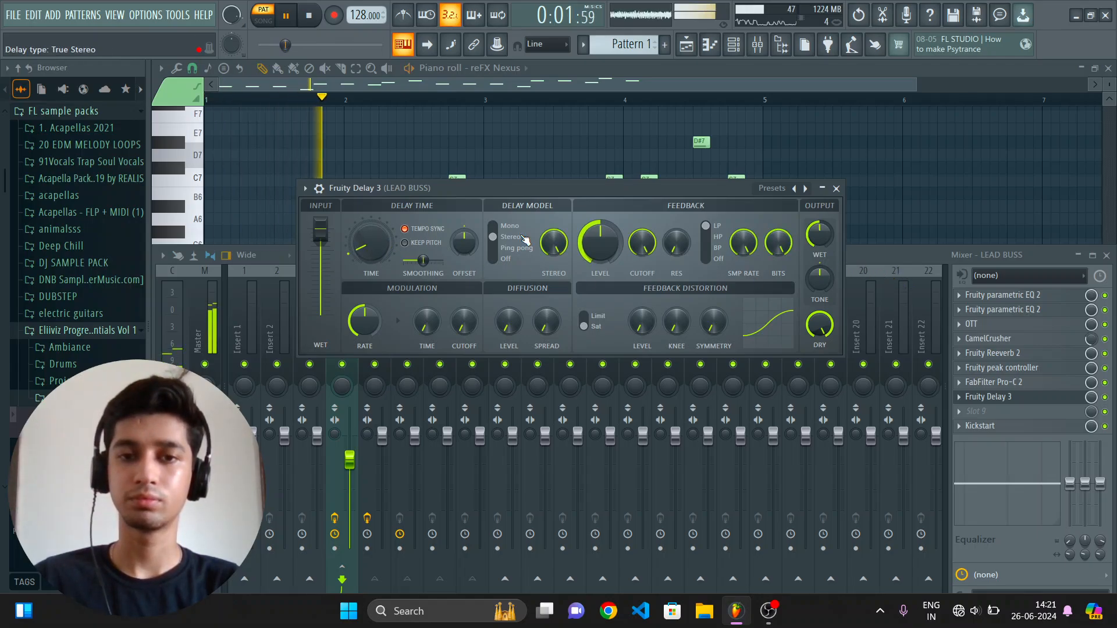
key(space)
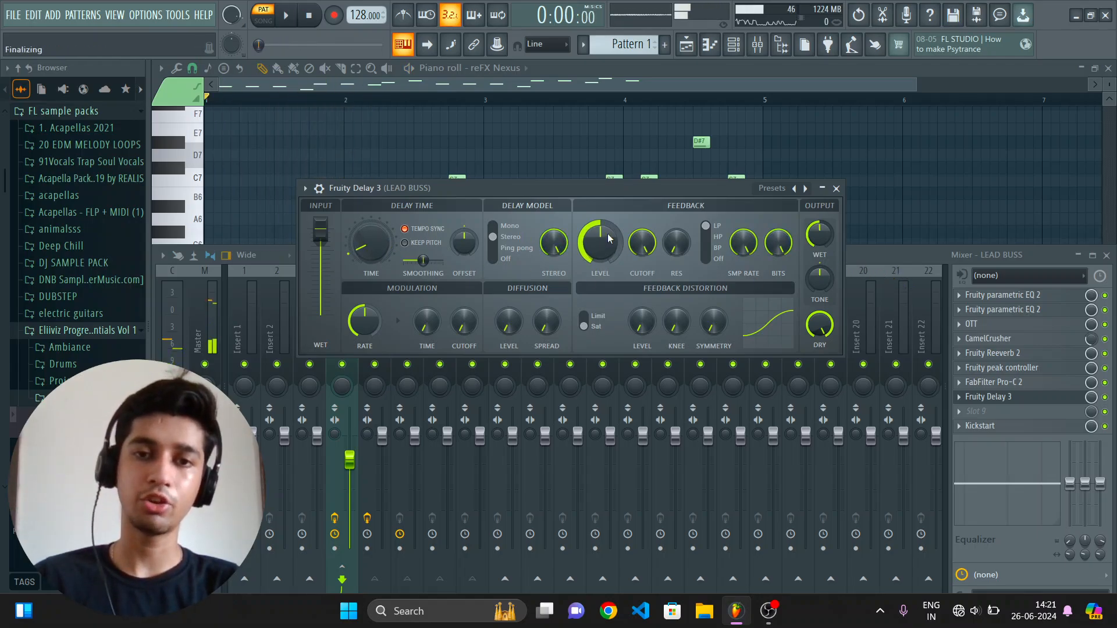
Lower the Fruity Delay 3 feedback level to about 43.6% while playing the lead.
drag(610, 238, 609, 242)
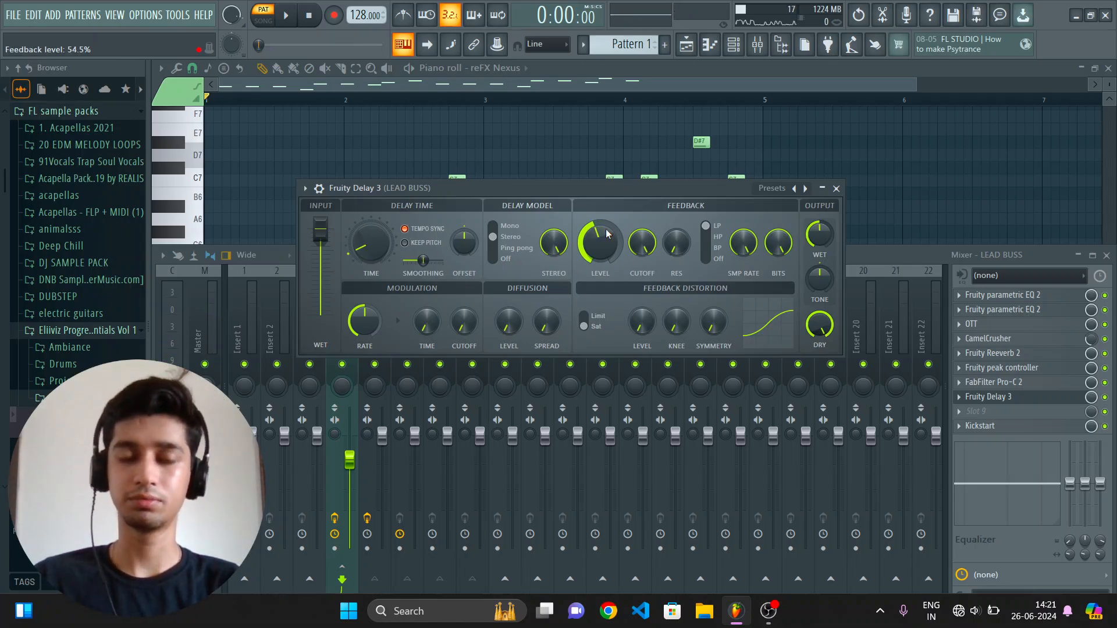
key(space)
drag(607, 235, 607, 248)
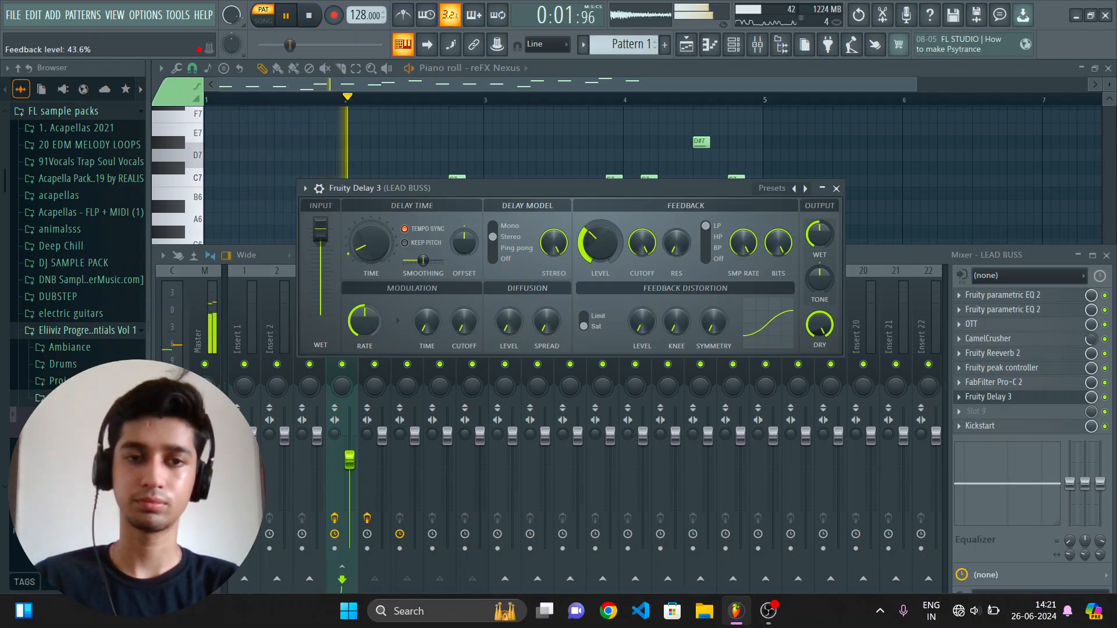
Try the Fruity Delay 3 dry output at 0% to hear only the delay, and restore it to full.
drag(829, 326, 829, 373)
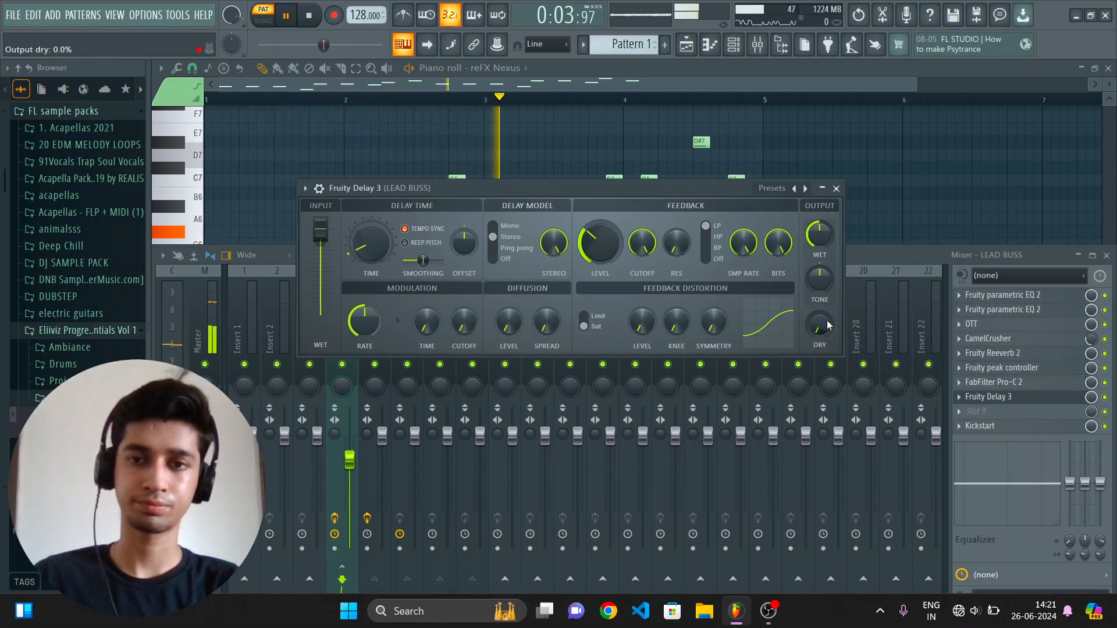
key(space)
right_click(831, 326)
click(845, 331)
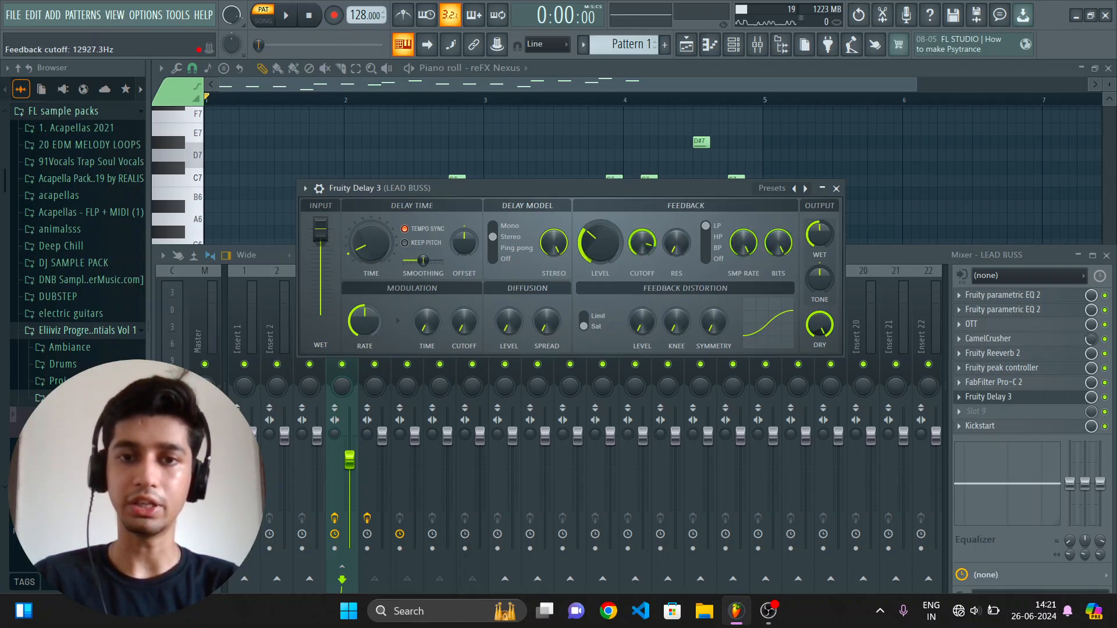
Set the delay's feedback cutoff to 8078.5 Hz, lower its feedback level slightly, set wet output to about 42.1%, and close the plugin.
drag(643, 243, 644, 251)
key(space)
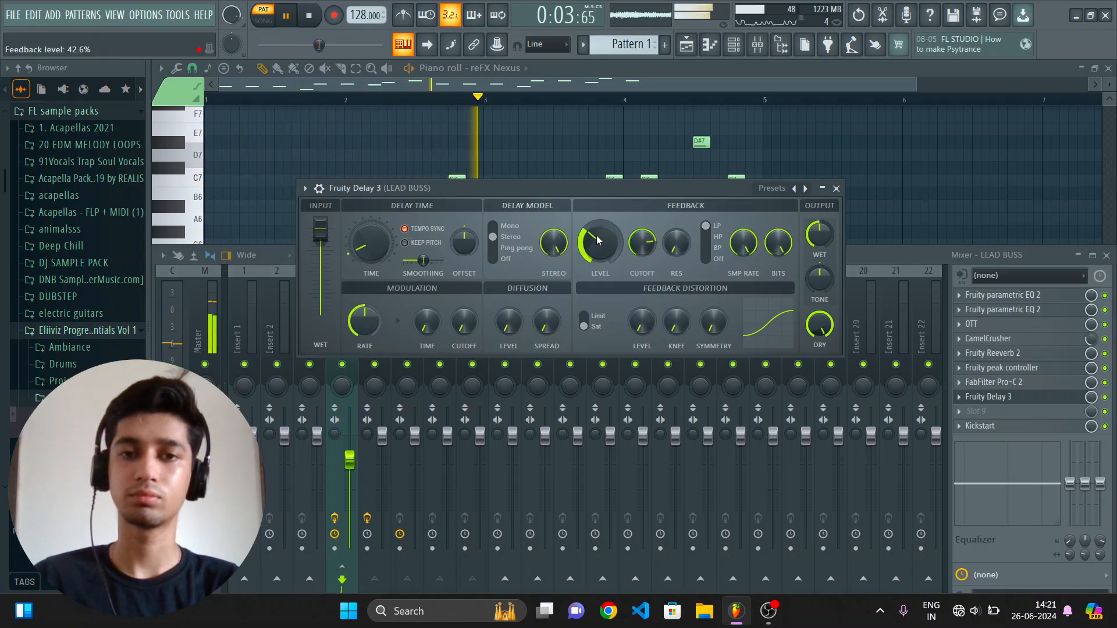
scroll(825, 237, down, 1)
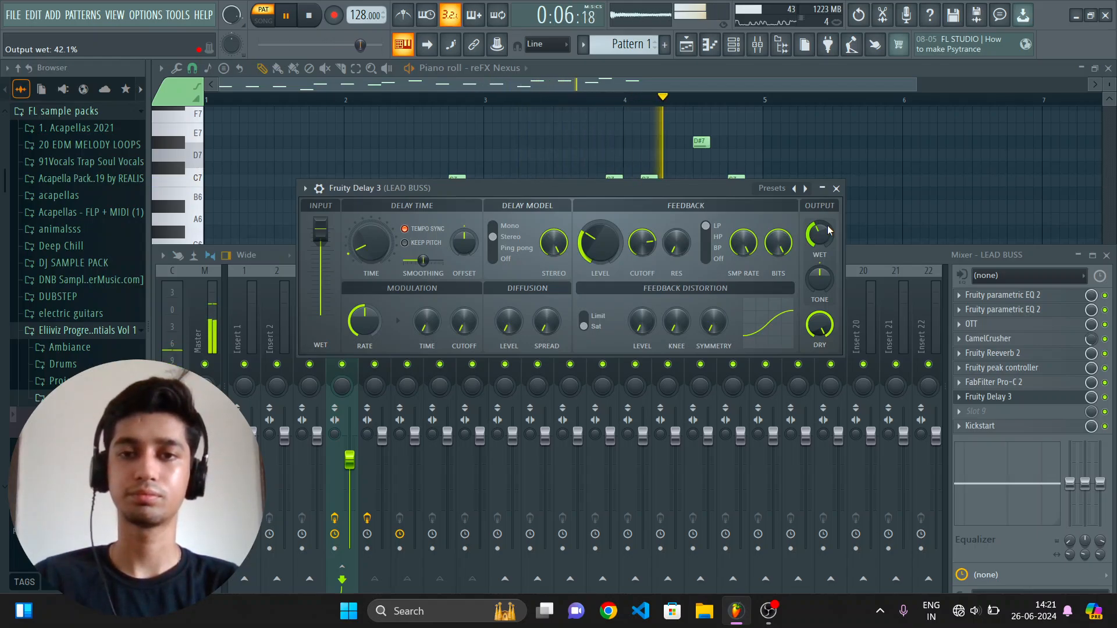
key(space)
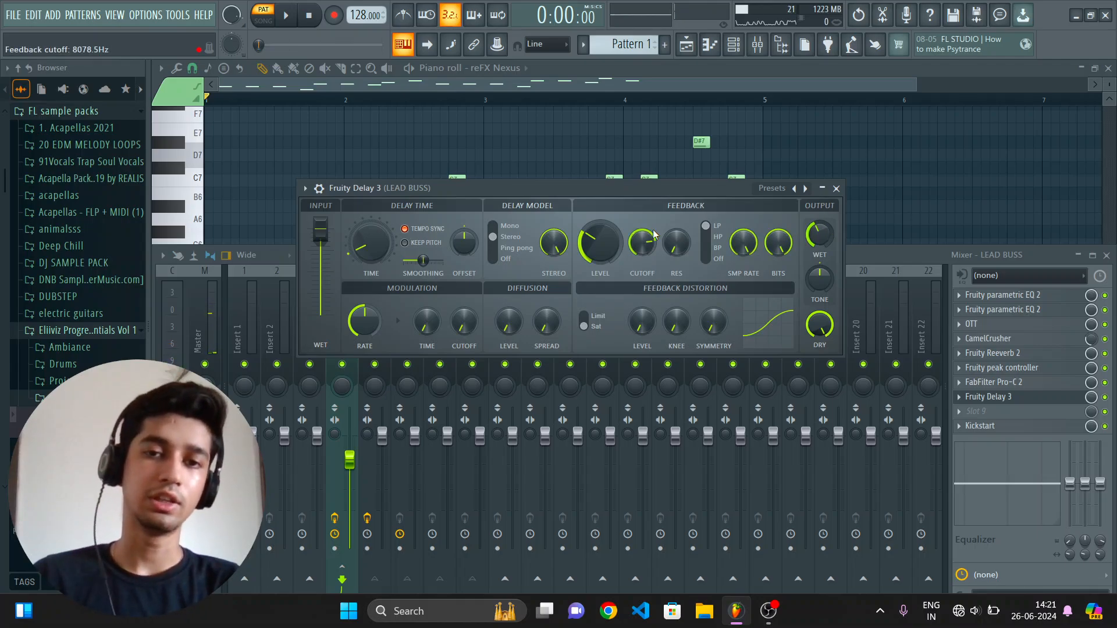
click(836, 188)
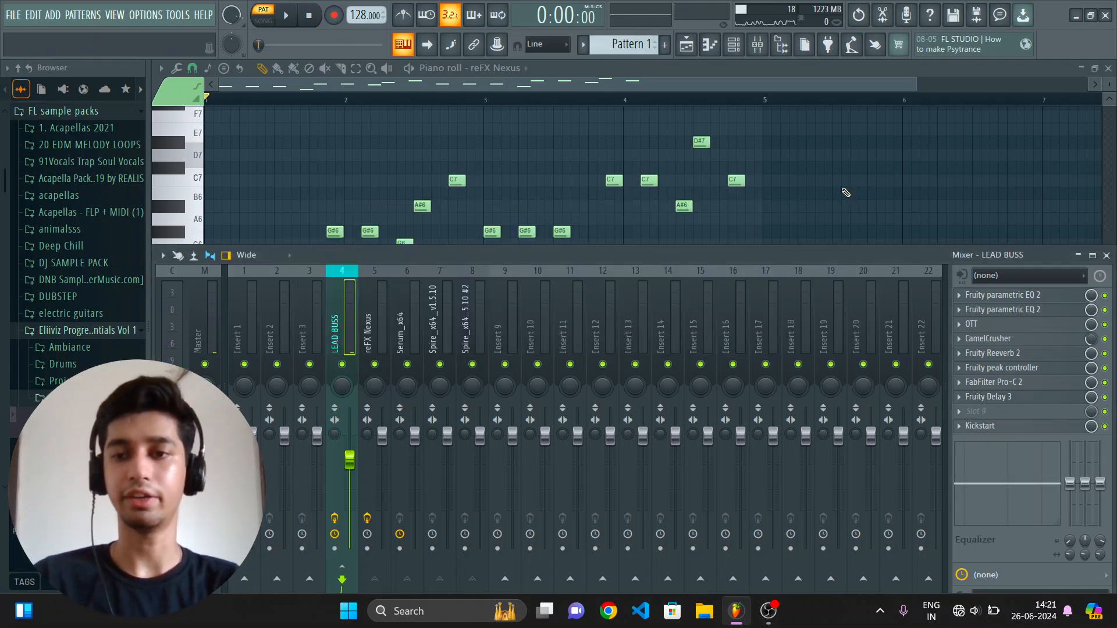